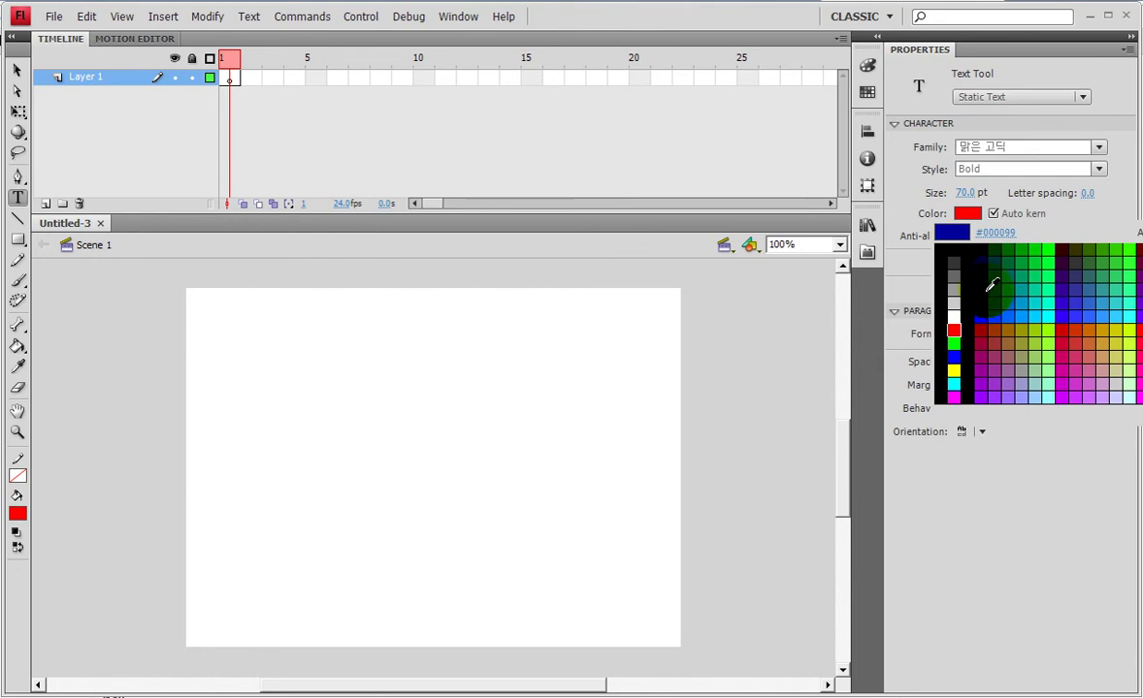
Add the static text "당신이 좋아하는 색깔은?" near the stage's upper edge in dark blue (#000099) at 29 pt
{"action": "left_click", "coordinate": [981, 290]}
{"action": "left_click", "coordinate": [307, 369]}
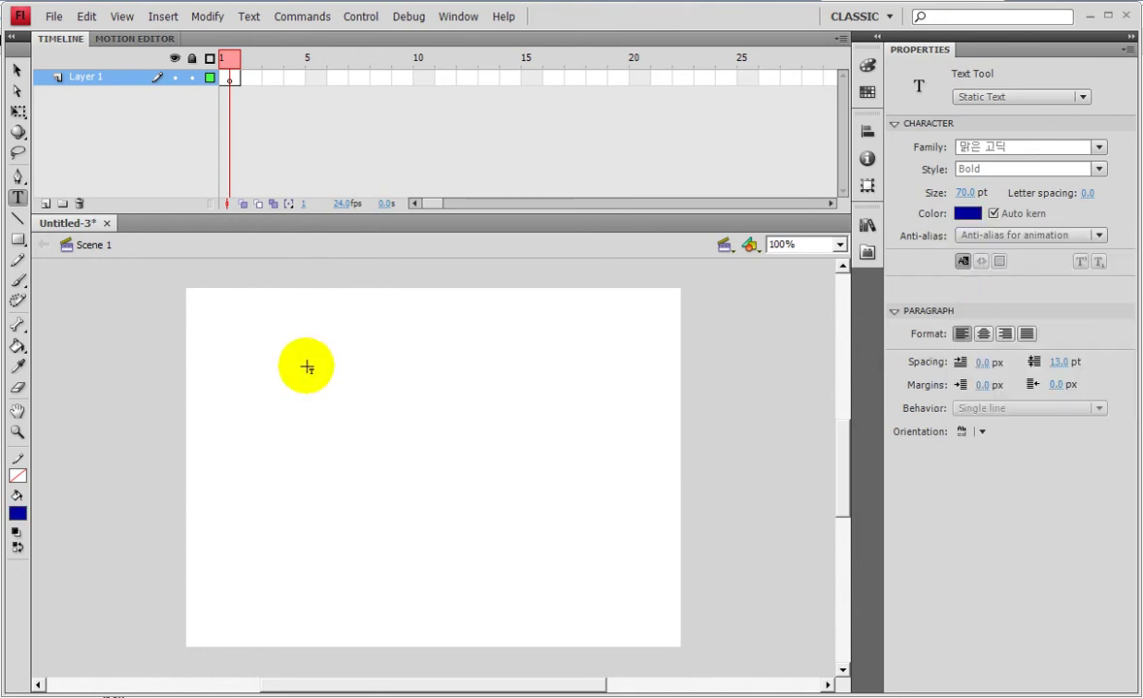
{"action": "left_click", "coordinate": [537, 354]}
{"action": "left_click_drag", "start_coordinate": [960, 267], "coordinate": [921, 266]}
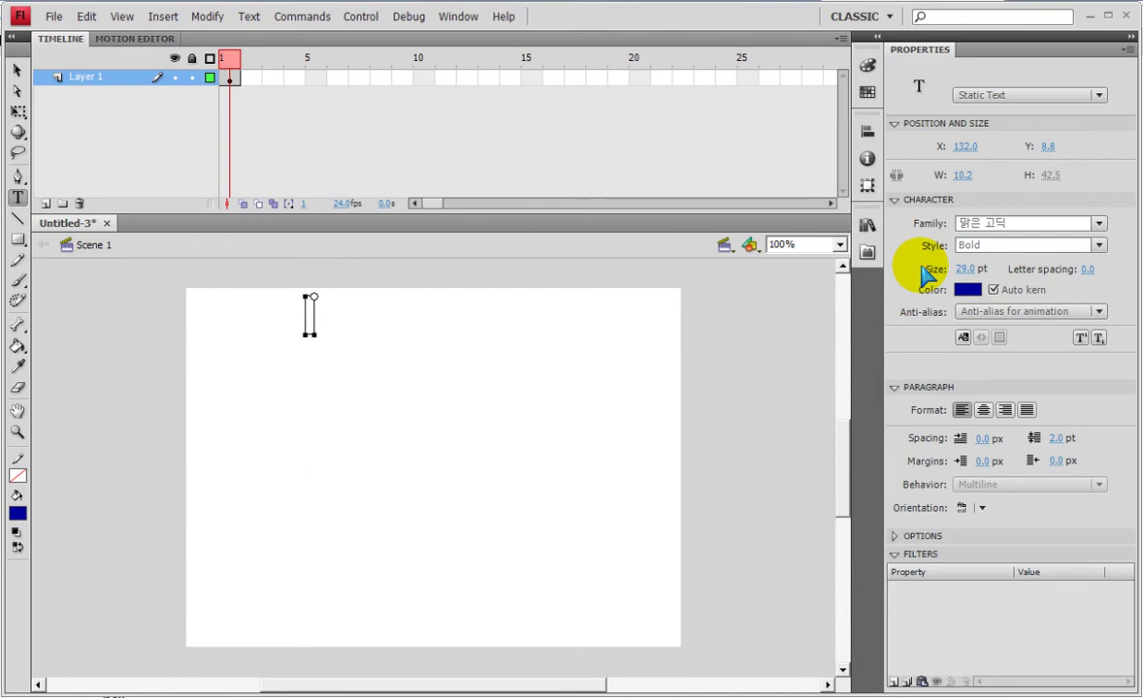
{"action": "type", "text": "당신이 좋아ㅎ"}
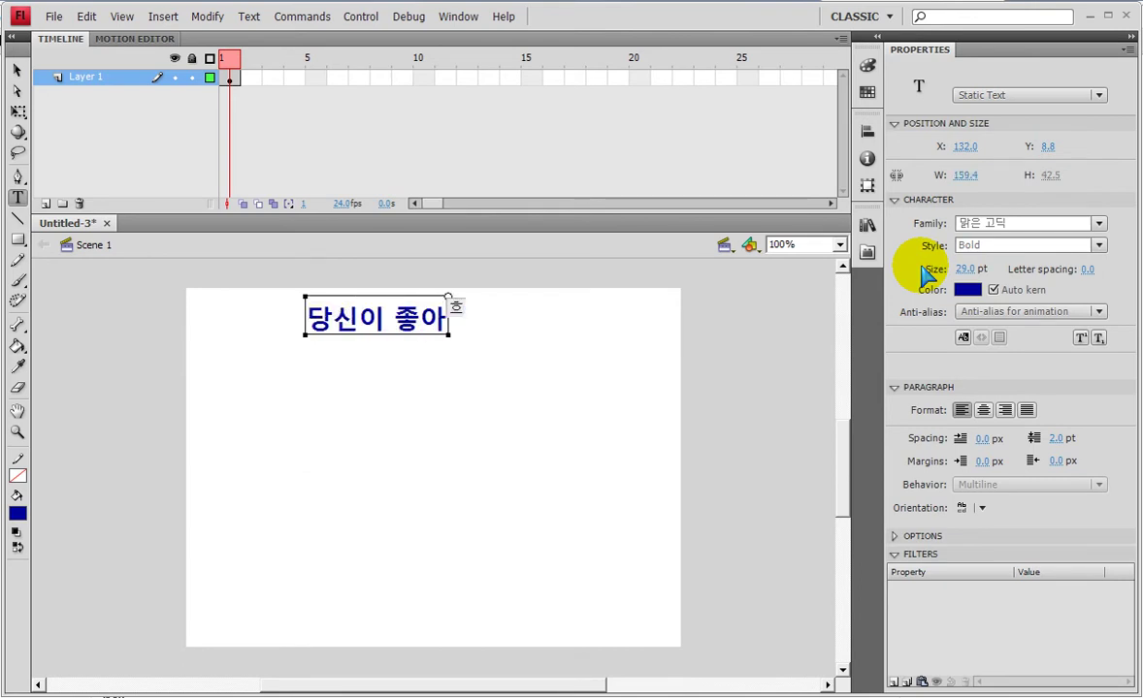
{"action": "key", "text": "BackSpace"}
{"action": "type", "text": "하는 색깔으"}
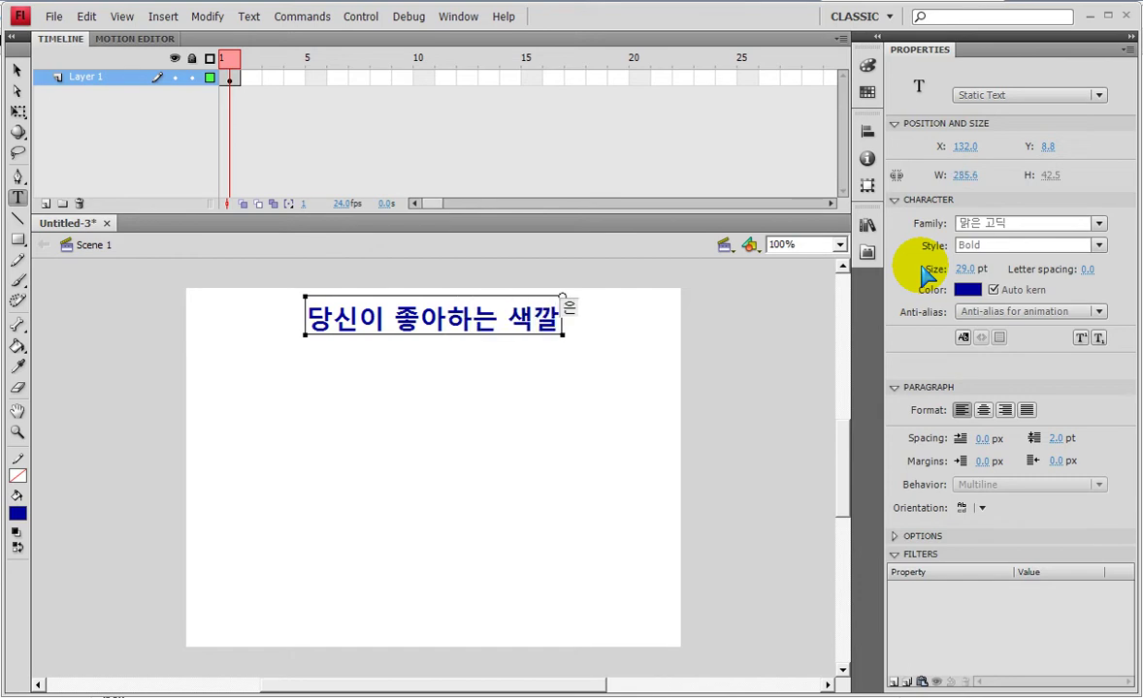
Move the question text down to about Y 31.8 and center it horizontally on the stage
{"action": "left_click", "coordinate": [16, 70]}
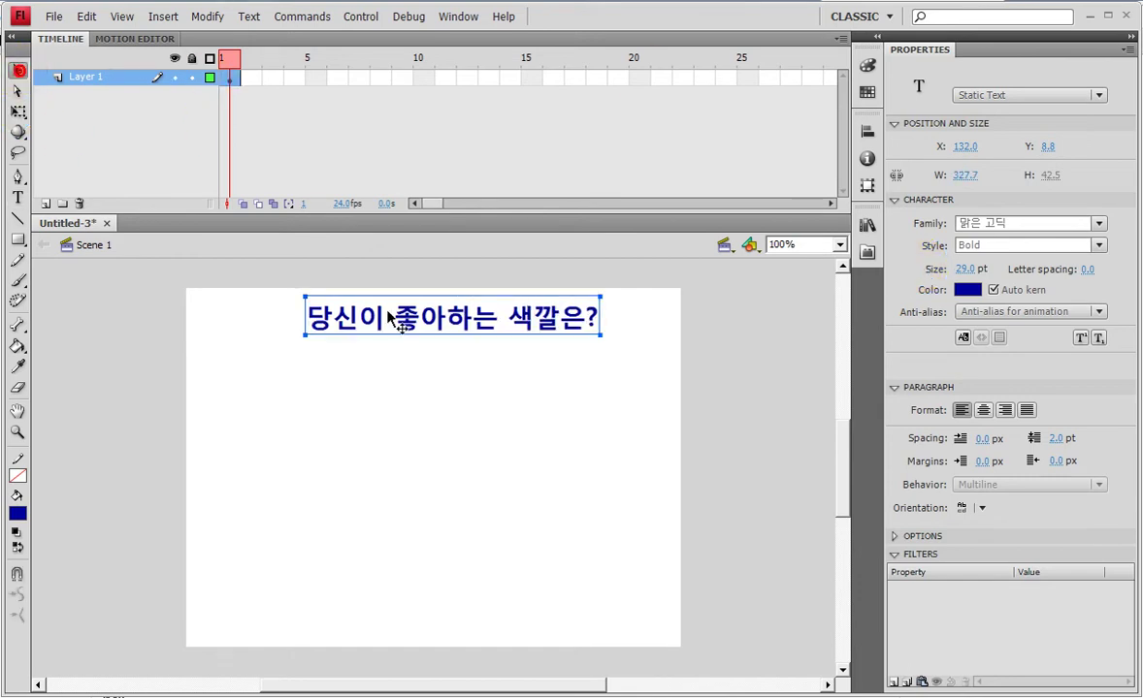
{"action": "left_click_drag", "start_coordinate": [393, 337], "coordinate": [394, 337]}
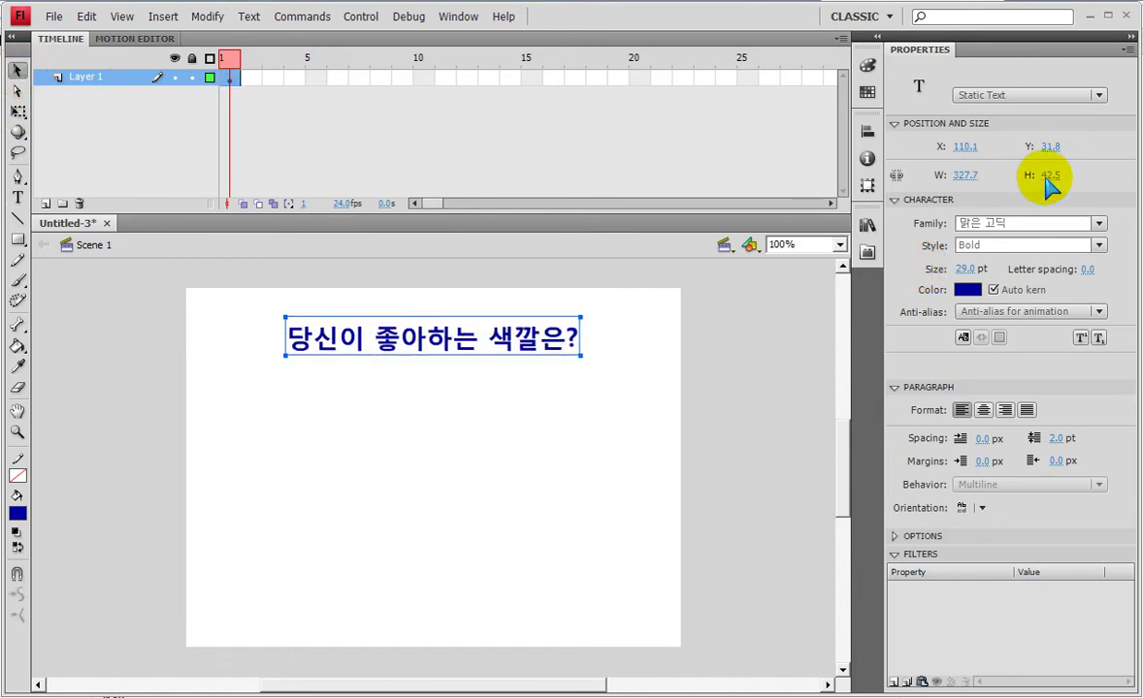
{"action": "left_click", "coordinate": [867, 131]}
{"action": "left_click", "coordinate": [721, 161]}
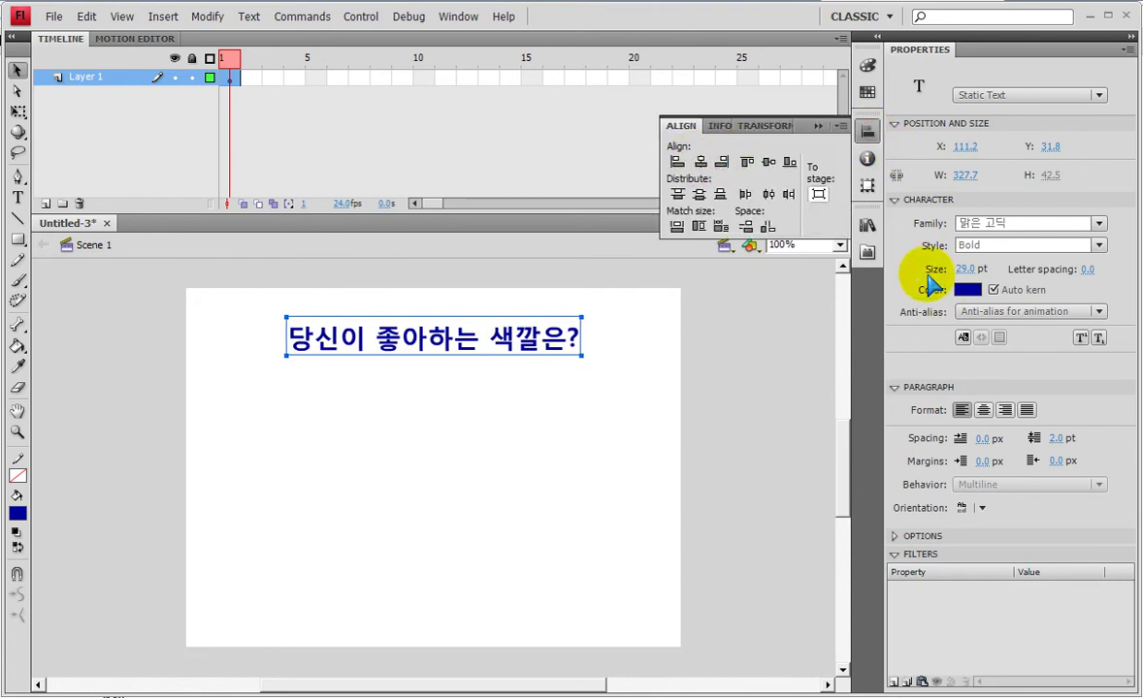
Enlarge the question text to 33 pt and center it horizontally on the stage again
{"action": "left_click_drag", "start_coordinate": [955, 264], "coordinate": [971, 264]}
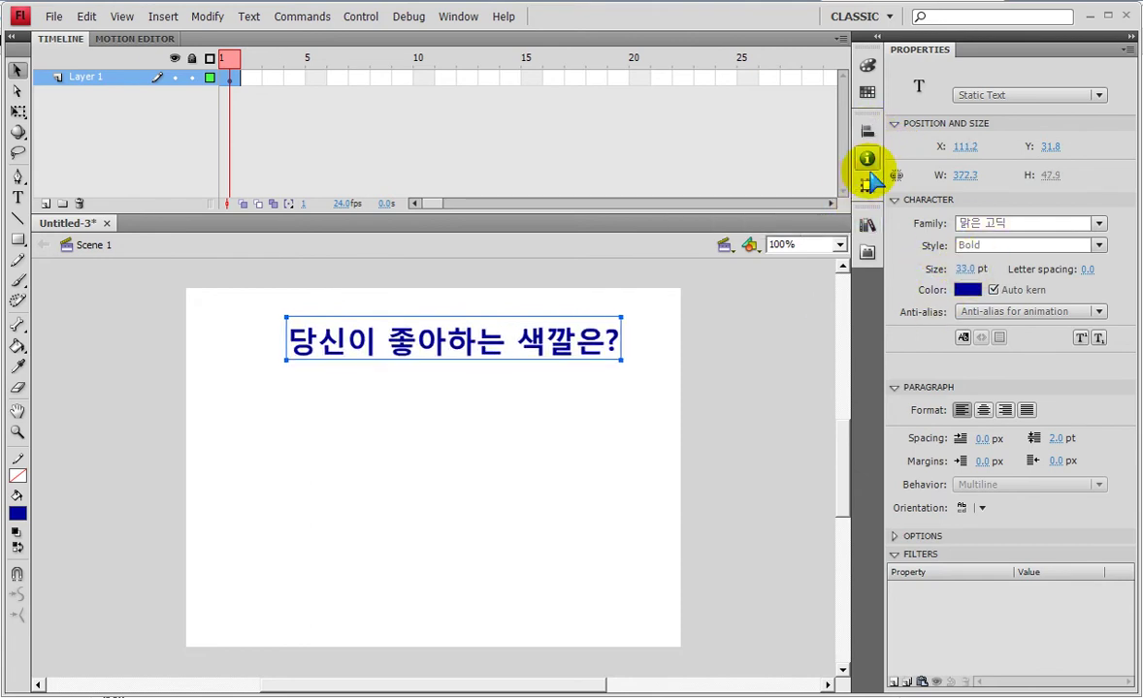
{"action": "left_click", "coordinate": [867, 130]}
{"action": "left_click", "coordinate": [700, 162]}
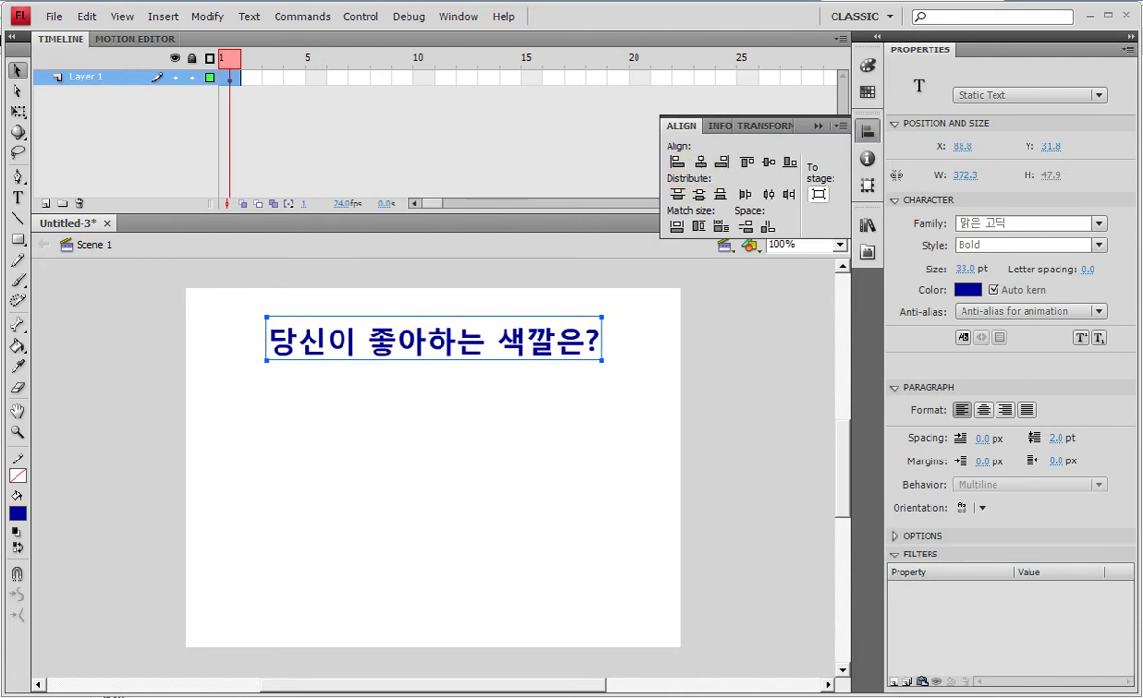
Nudge the question text down 19 px to Y 50.8
{"action": "key", "text": "Down"}
{"action": "key", "text": "Down"}
{"action": "key", "text": "Down"}
{"action": "key", "text": "Down"}
{"action": "key", "text": "Down"}
{"action": "key", "text": "Down"}
{"action": "key", "text": "Down"}
{"action": "key", "text": "Down"}
{"action": "key", "text": "Down"}
{"action": "key", "text": "Down"}
{"action": "key", "text": "Down"}
{"action": "key", "text": "Down"}
{"action": "key", "text": "Down"}
{"action": "key", "text": "Down"}
{"action": "key", "text": "Down"}
{"action": "key", "text": "Down"}
{"action": "key", "text": "Down"}
{"action": "key", "text": "Down"}
{"action": "key", "text": "Down"}
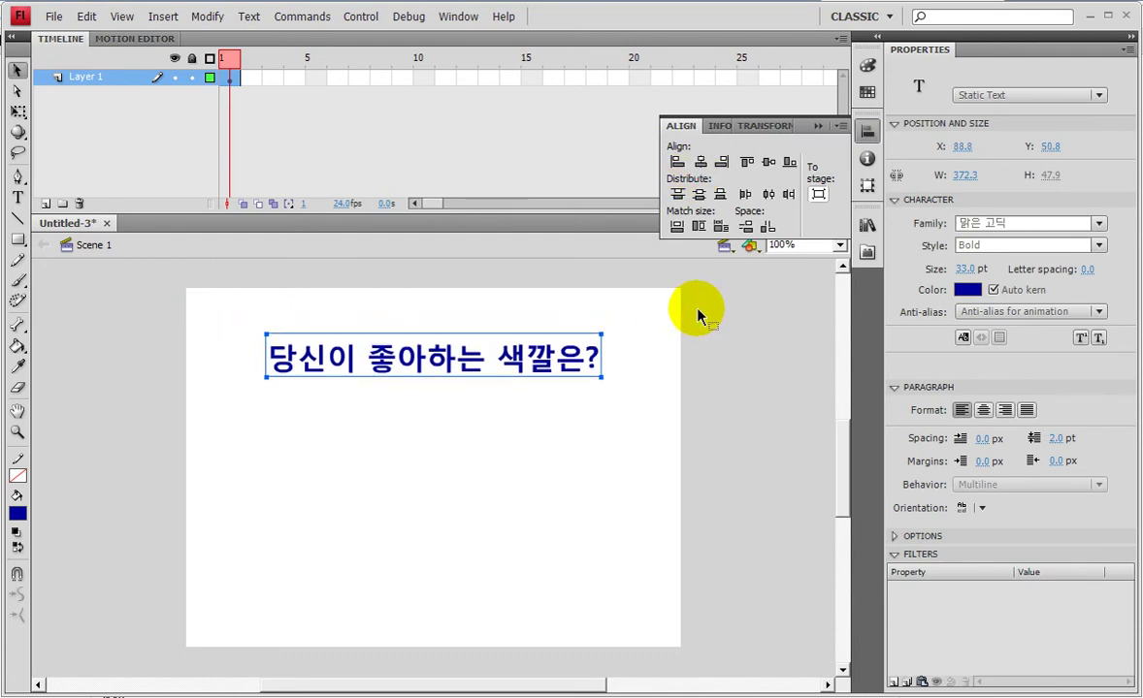
{"action": "left_click", "coordinate": [17, 196]}
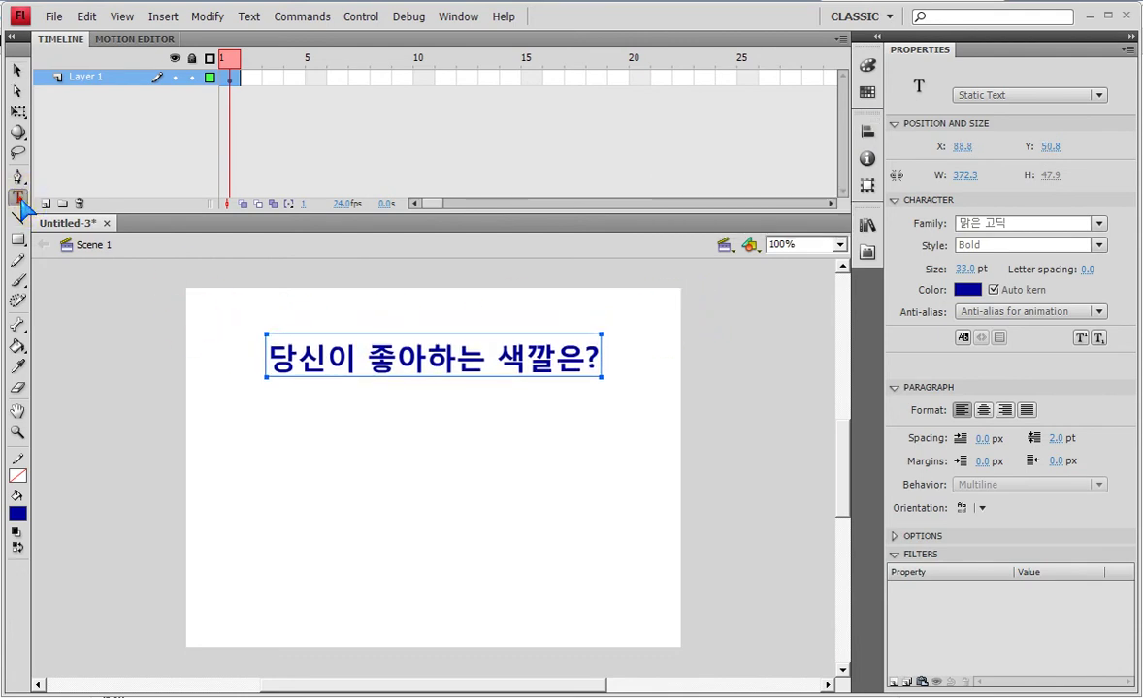
{"action": "left_click", "coordinate": [309, 442]}
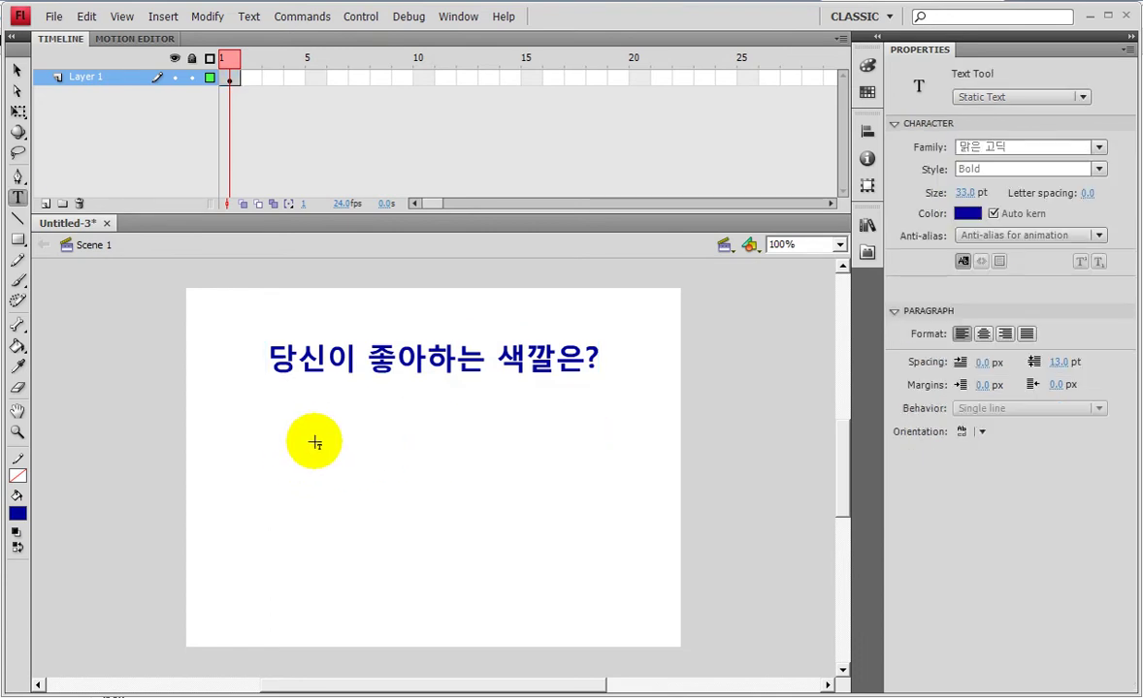
{"action": "left_click", "coordinate": [340, 446]}
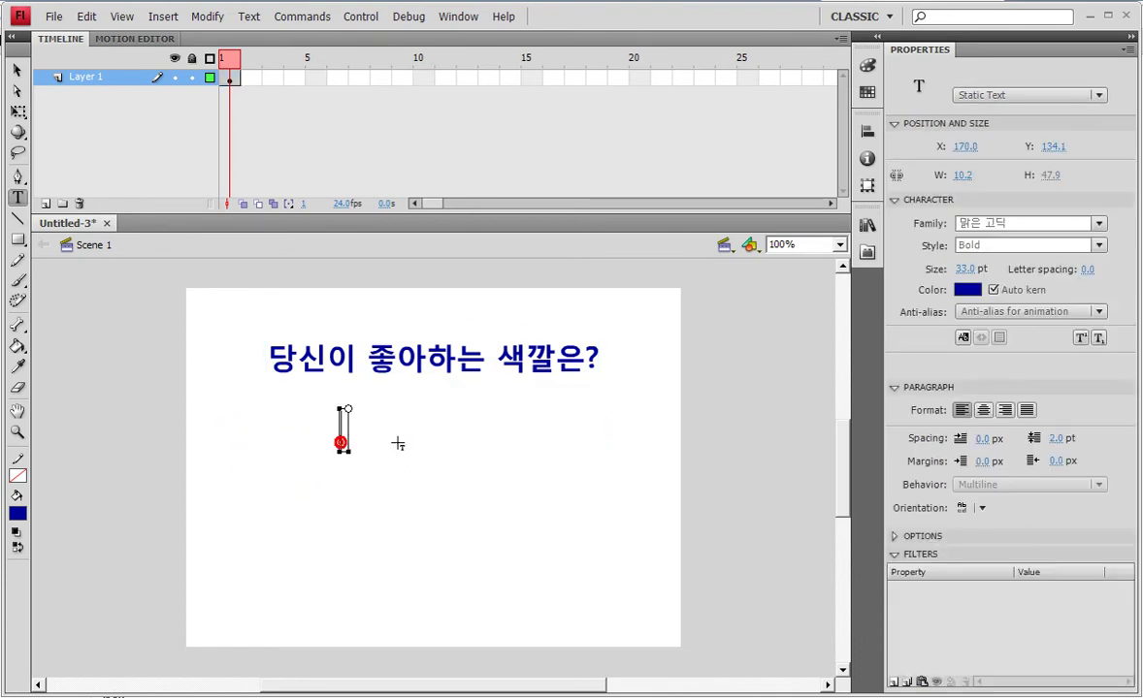
{"action": "left_click", "coordinate": [17, 72]}
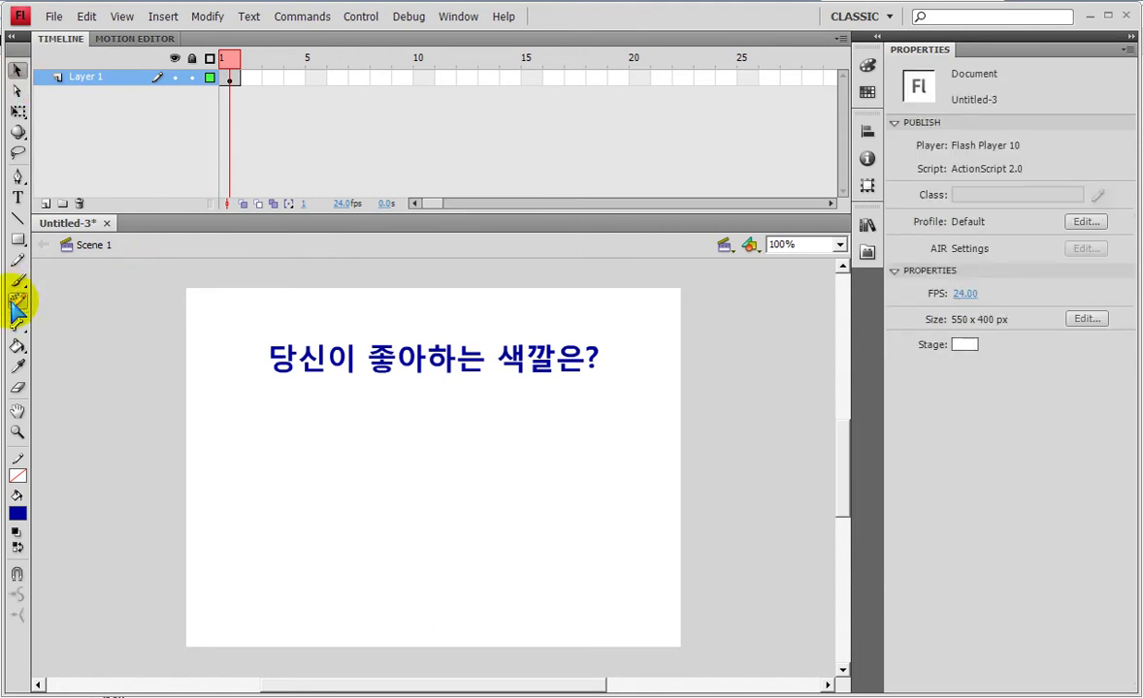
Draw a red circle about 61 px across with the Oval Primitive tool, below the start of the question text
{"action": "left_click_drag", "start_coordinate": [17, 240], "coordinate": [86, 302]}
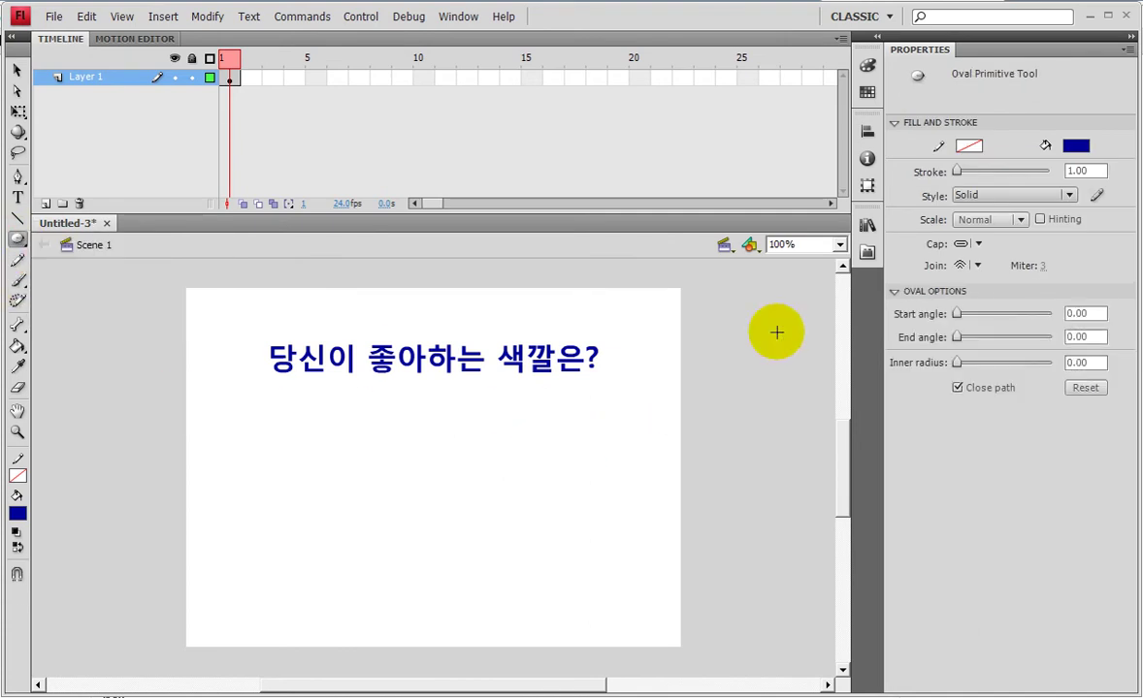
{"action": "left_click", "coordinate": [1075, 147]}
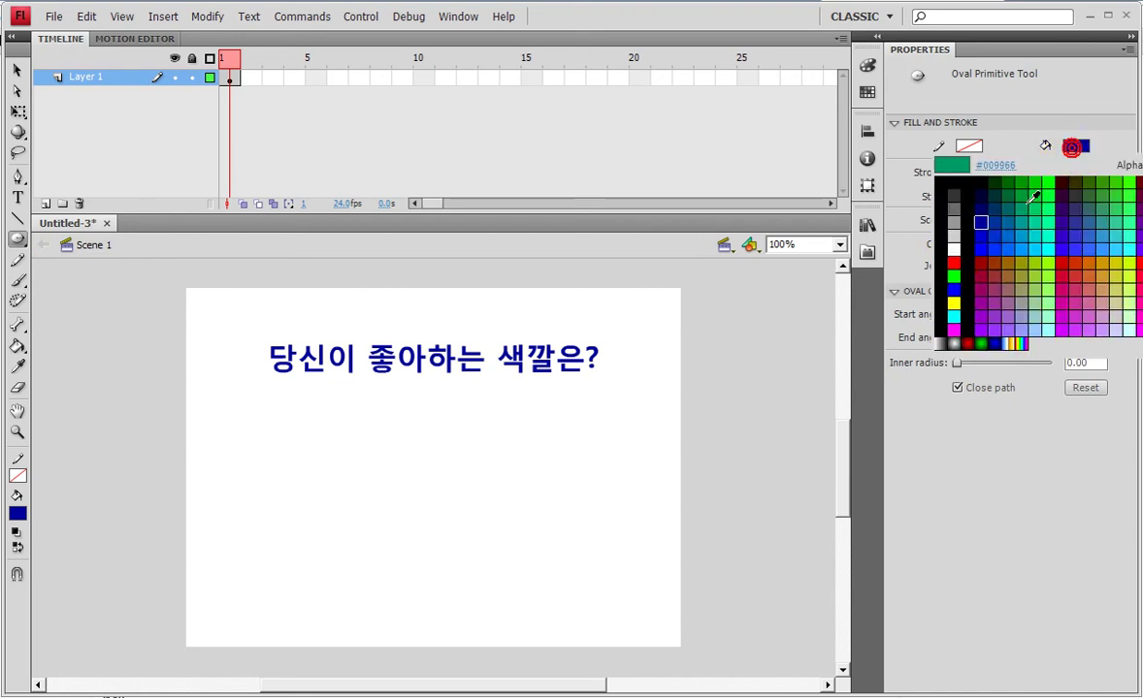
{"action": "left_click", "coordinate": [946, 258]}
{"action": "left_click_drag", "start_coordinate": [247, 463], "coordinate": [311, 519]}
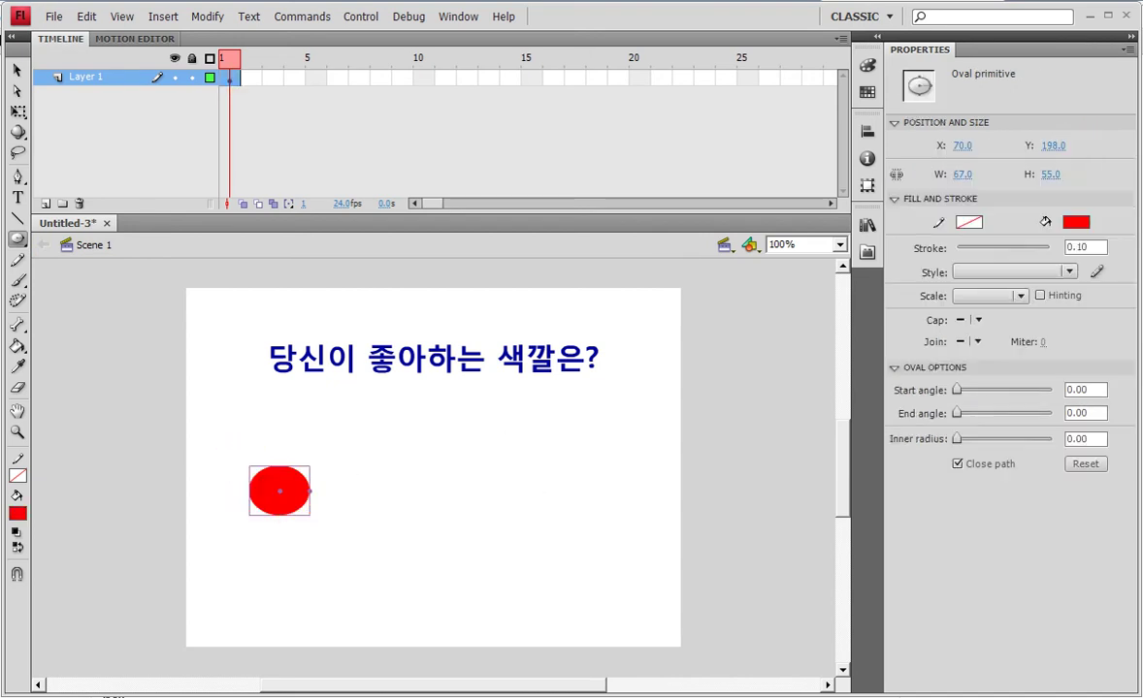
{"action": "key", "text": "ctrl+z"}
{"action": "left_click_drag", "start_coordinate": [254, 473], "coordinate": [311, 527]}
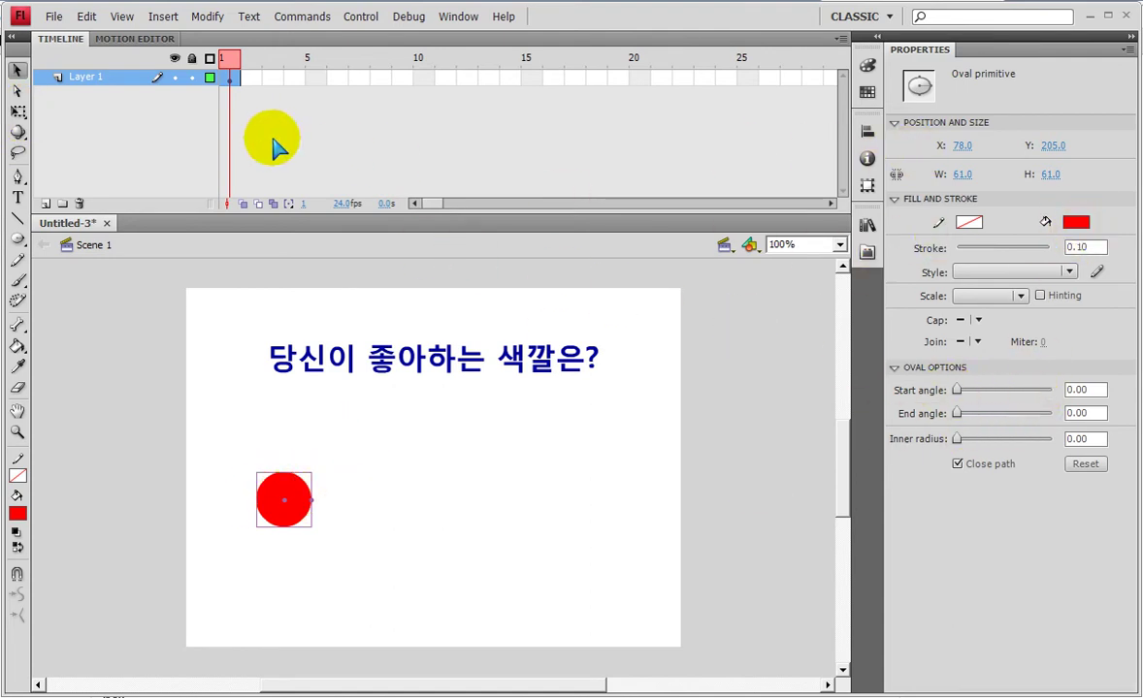
Set the red circle's X position to 83 and lock its proportions, resizing it to 42 × 42 px
{"action": "left_click_drag", "start_coordinate": [961, 145], "coordinate": [944, 166]}
{"action": "left_click", "coordinate": [896, 175]}
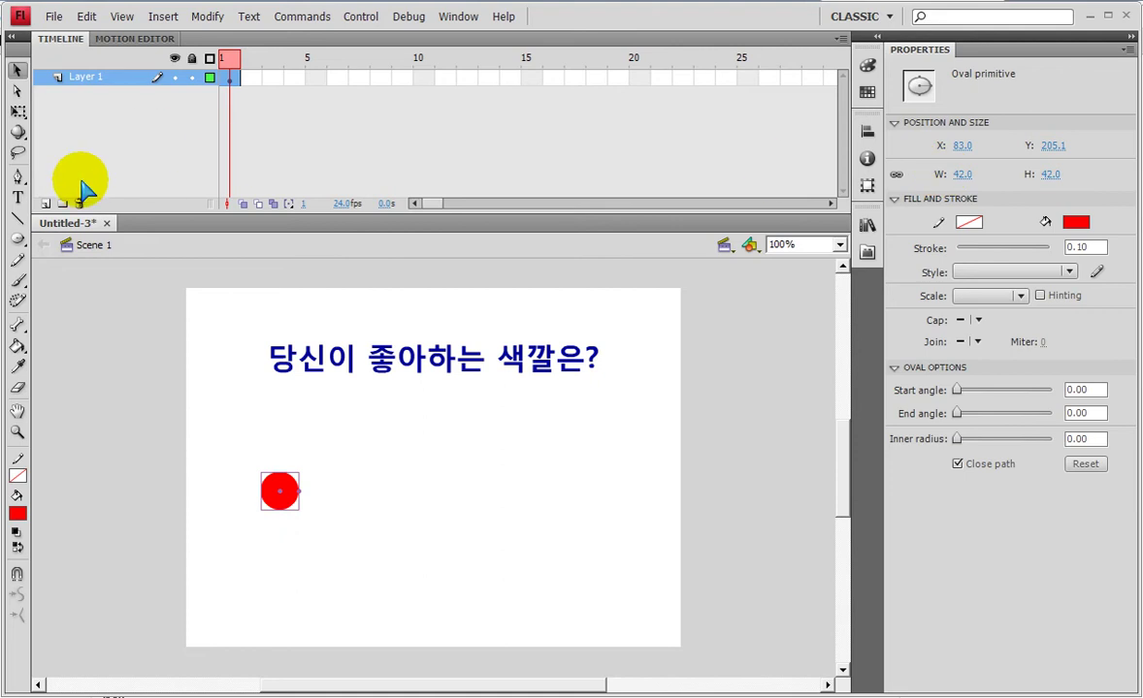
{"action": "left_click", "coordinate": [56, 317]}
{"action": "left_click_drag", "start_coordinate": [291, 494], "coordinate": [373, 503]}
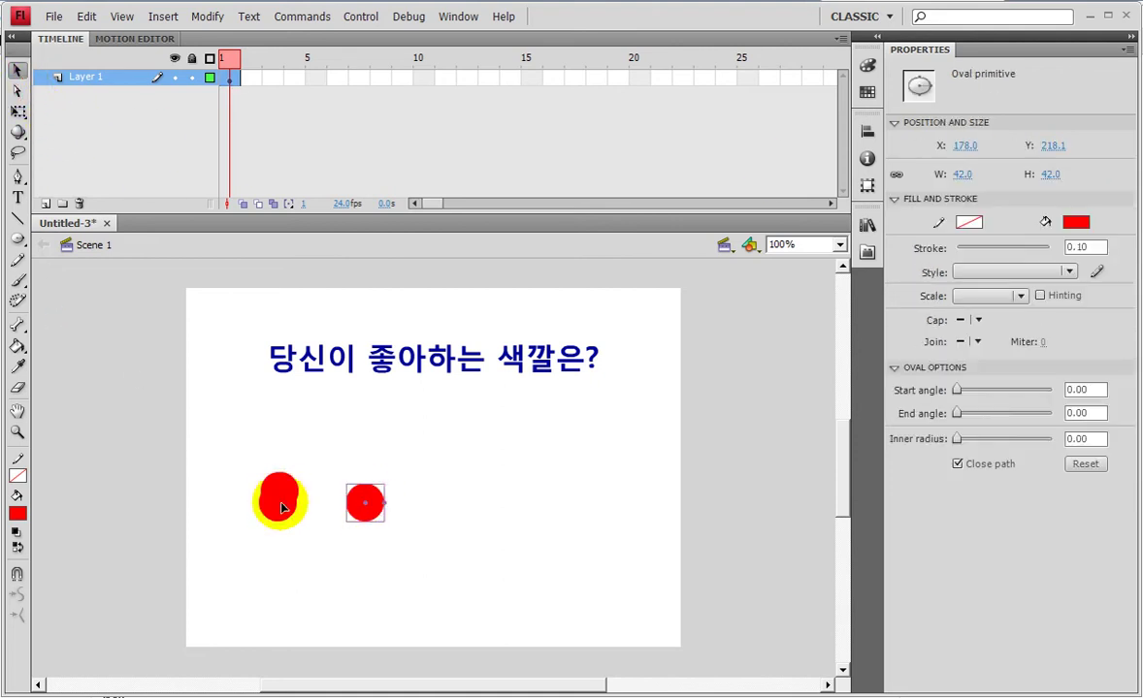
{"action": "left_click", "coordinate": [408, 514]}
{"action": "key", "text": "Delete"}
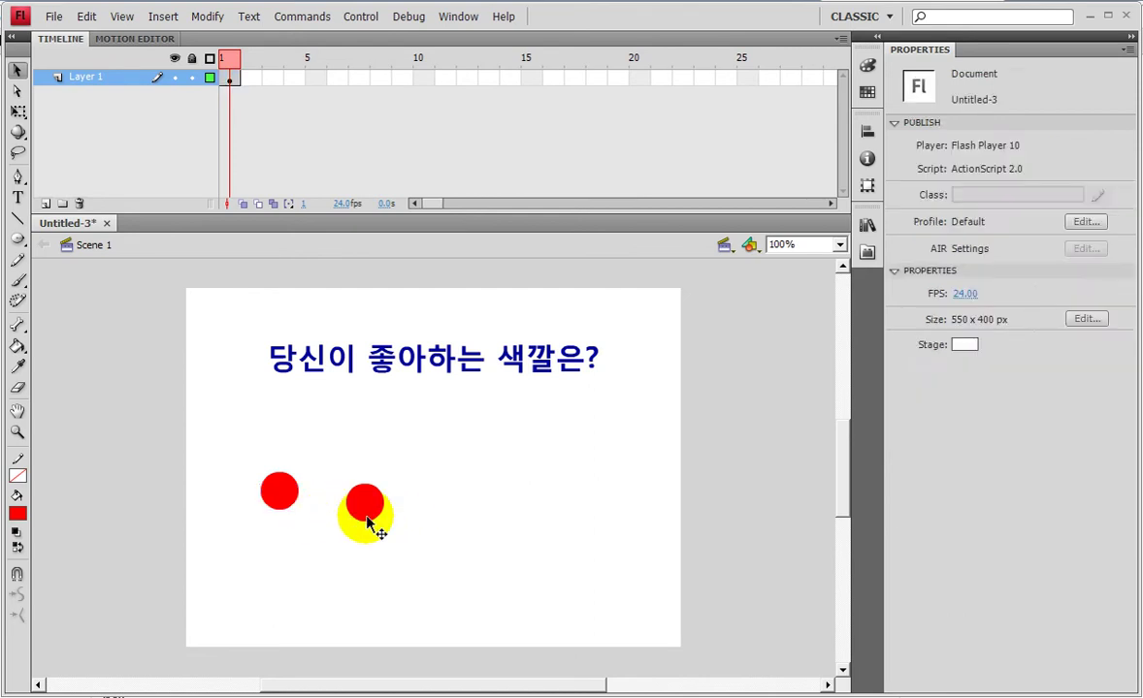
{"action": "left_click", "coordinate": [371, 514]}
{"action": "key", "text": "Delete"}
Duplicate the red circle level to its right at about X 174 and fill the copy with amber (#FFCC00)
{"action": "left_click_drag", "start_coordinate": [288, 496], "coordinate": [369, 494]}
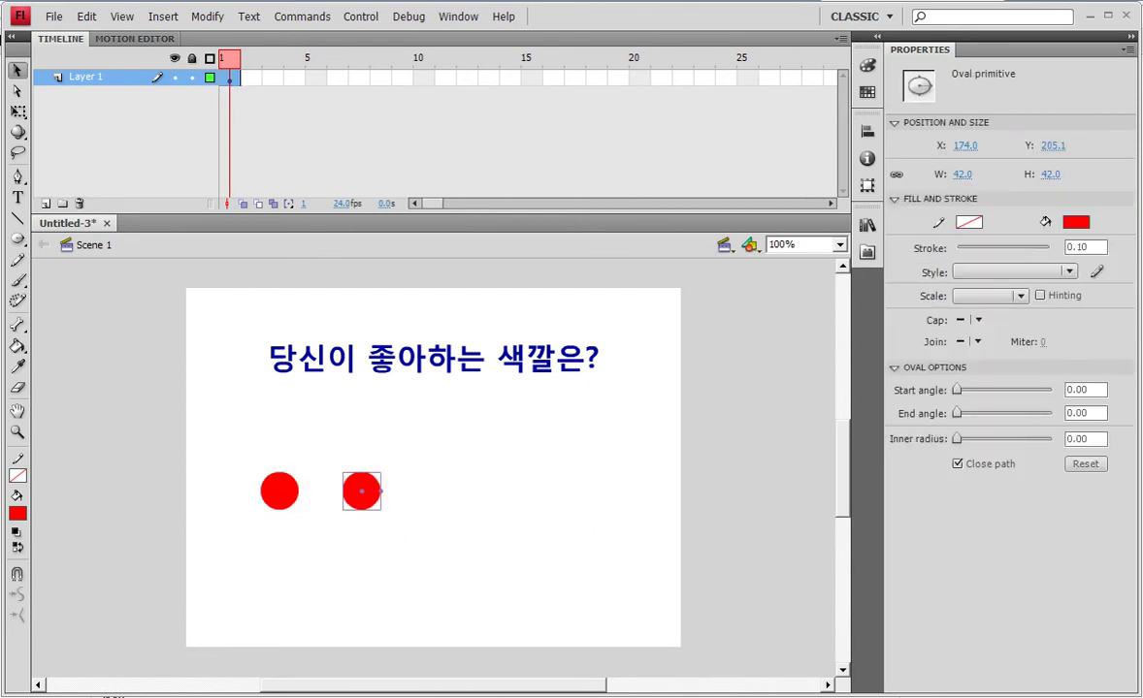
{"action": "left_click", "coordinate": [1074, 222]}
{"action": "left_click", "coordinate": [956, 377]}
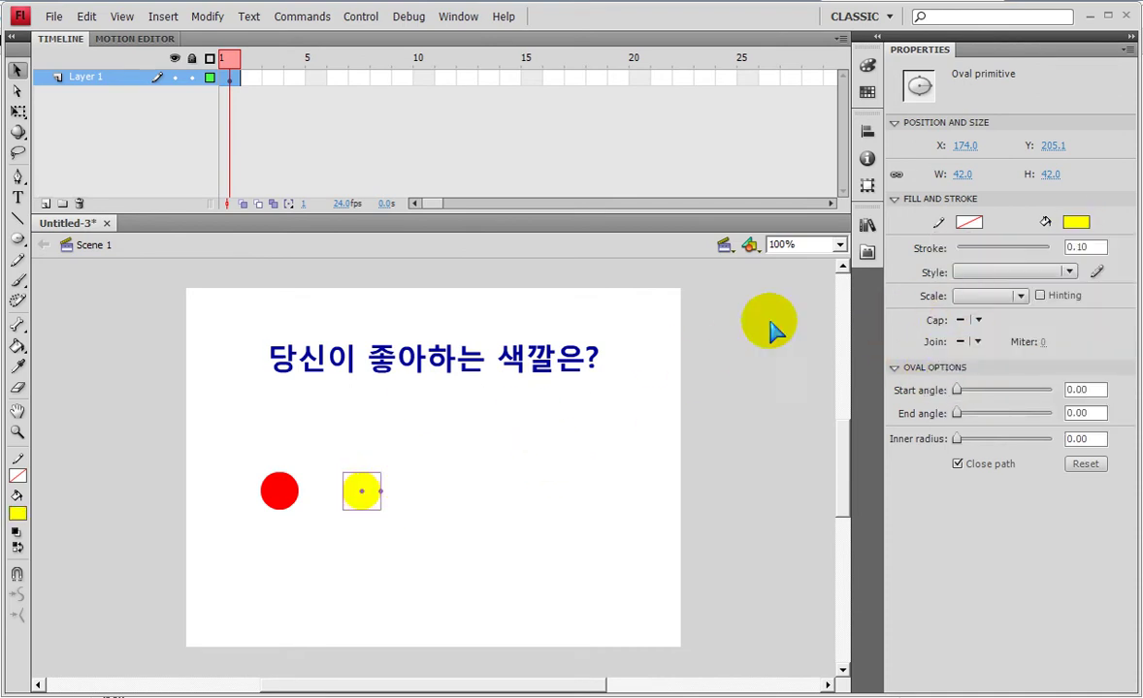
{"action": "left_click", "coordinate": [1075, 222]}
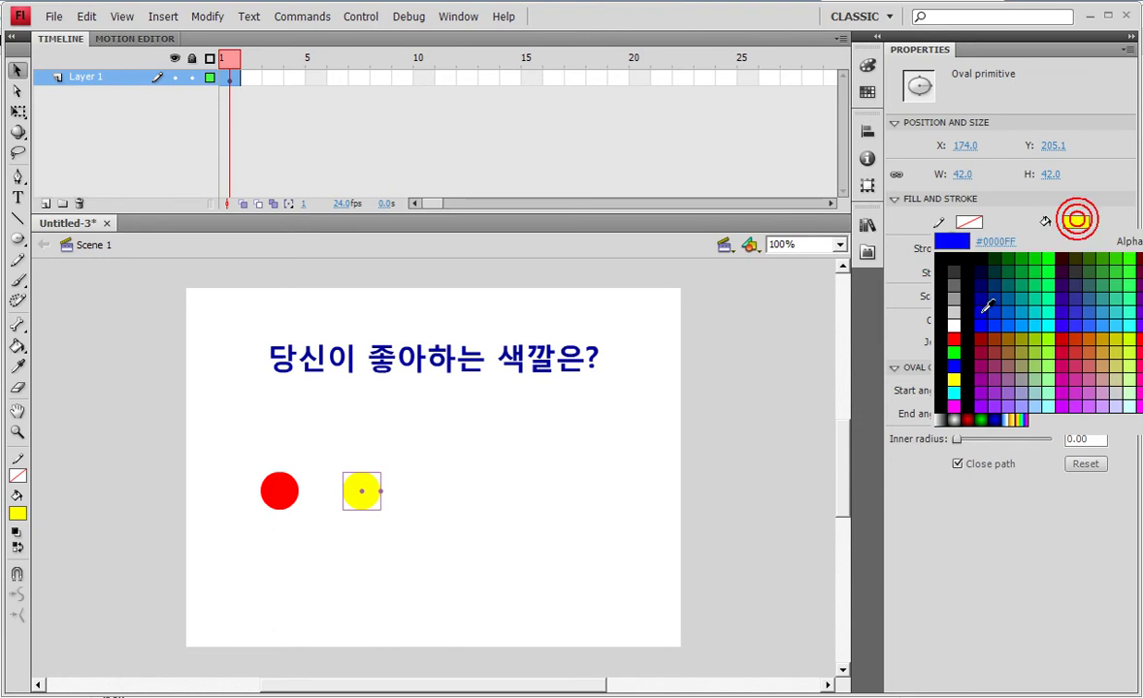
{"action": "left_click", "coordinate": [1141, 339]}
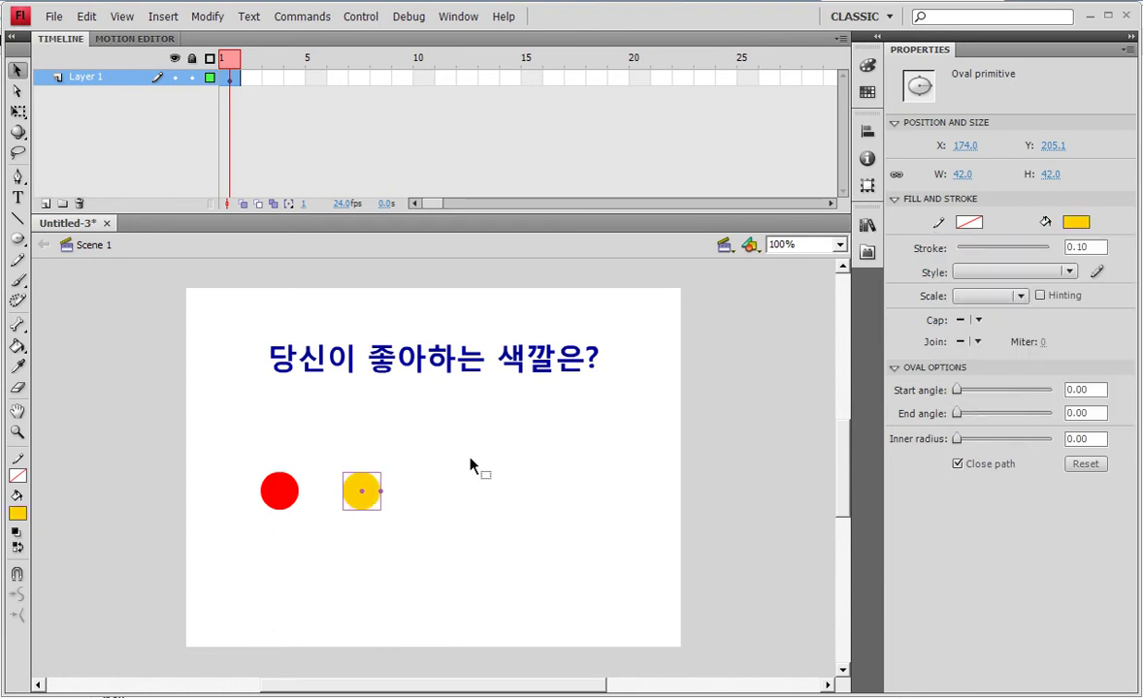
Duplicate the amber circle level to its right at about X 256 and fill the copy with bright green
{"action": "left_click_drag", "start_coordinate": [363, 487], "coordinate": [436, 492]}
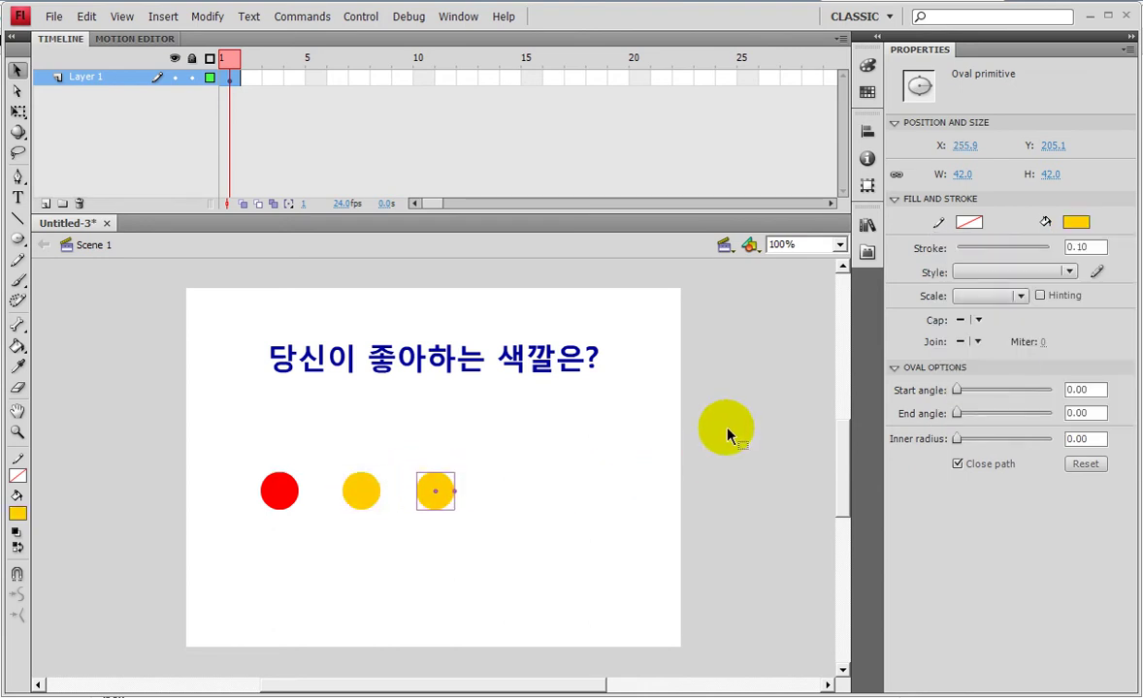
{"action": "left_click", "coordinate": [1075, 222]}
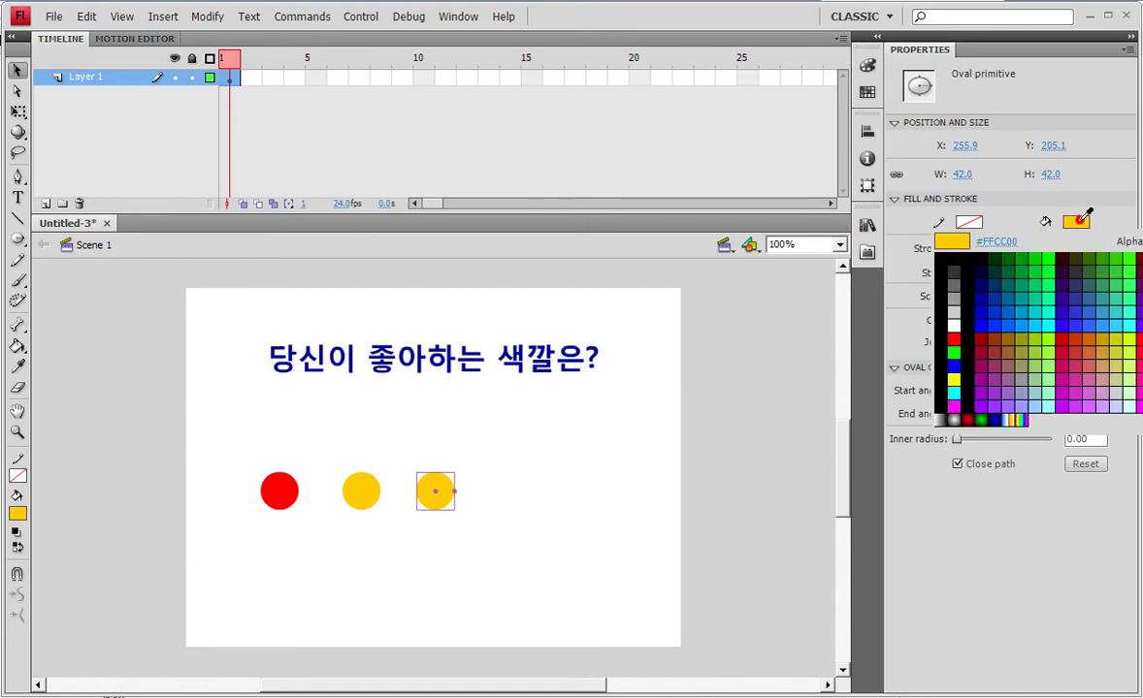
{"action": "left_click", "coordinate": [1054, 254]}
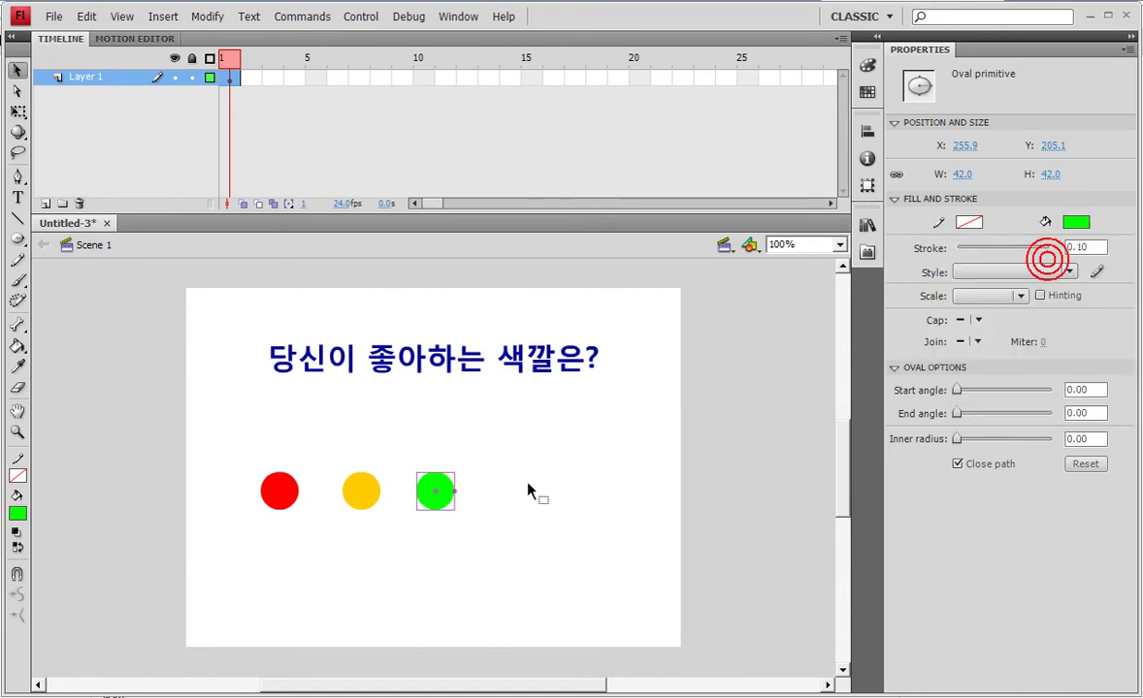
Duplicate the green circle level to its right at about X 370 and fill the copy with blue
{"action": "left_click_drag", "start_coordinate": [497, 497], "coordinate": [536, 494]}
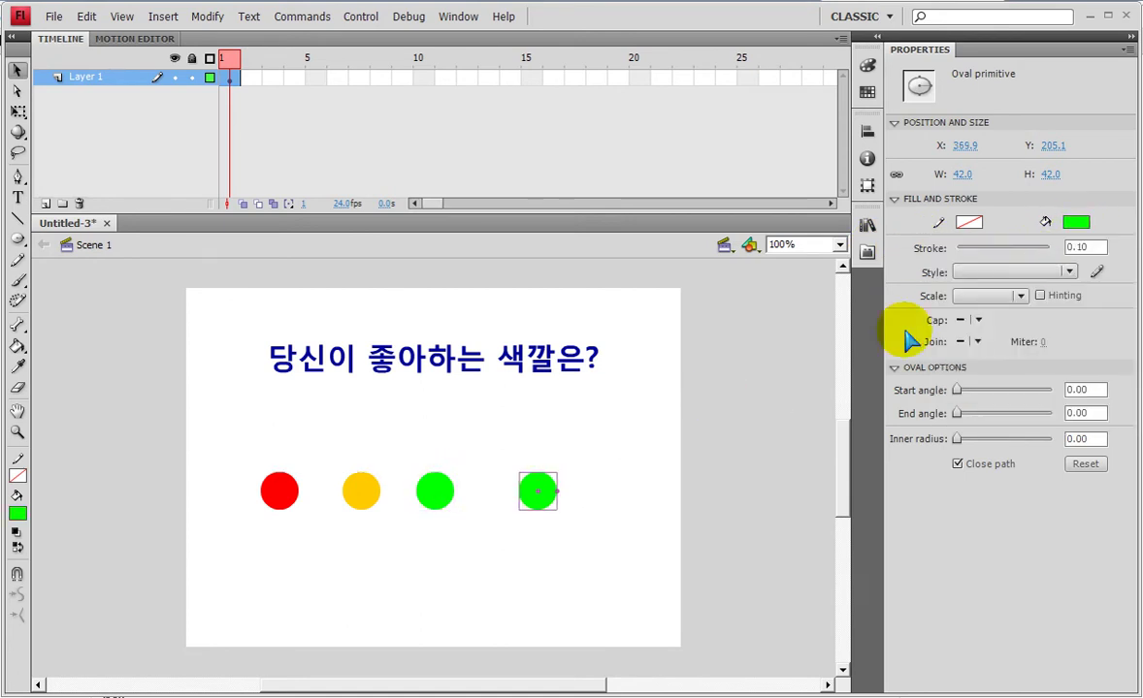
{"action": "left_click", "coordinate": [1075, 223]}
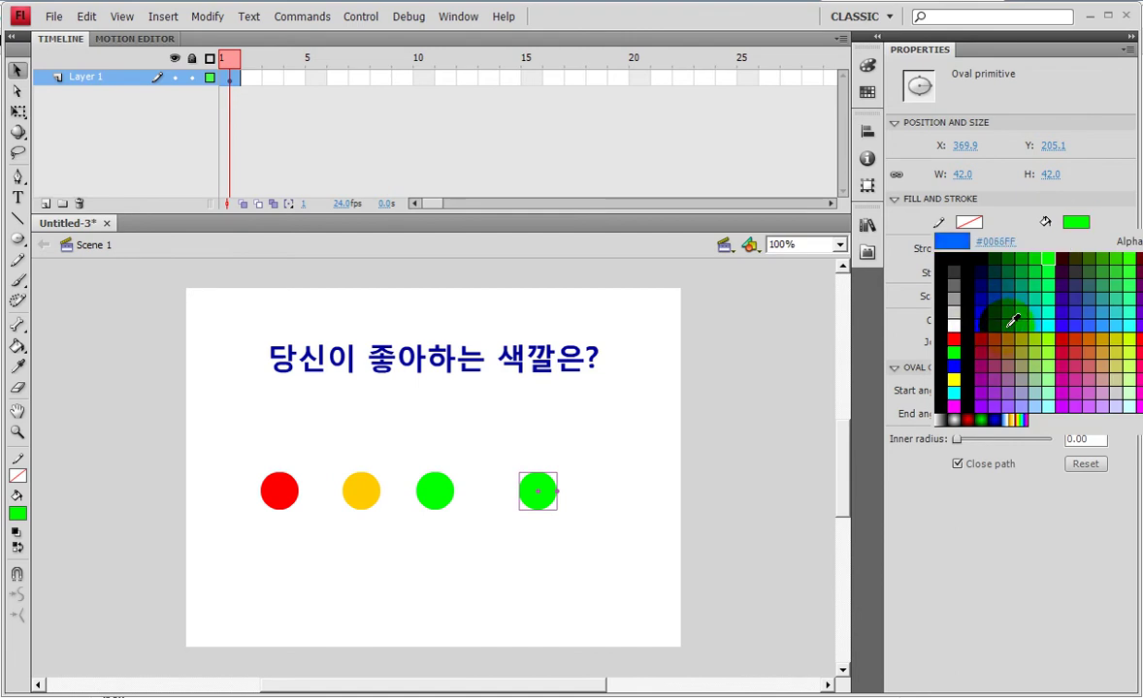
{"action": "left_click", "coordinate": [978, 328]}
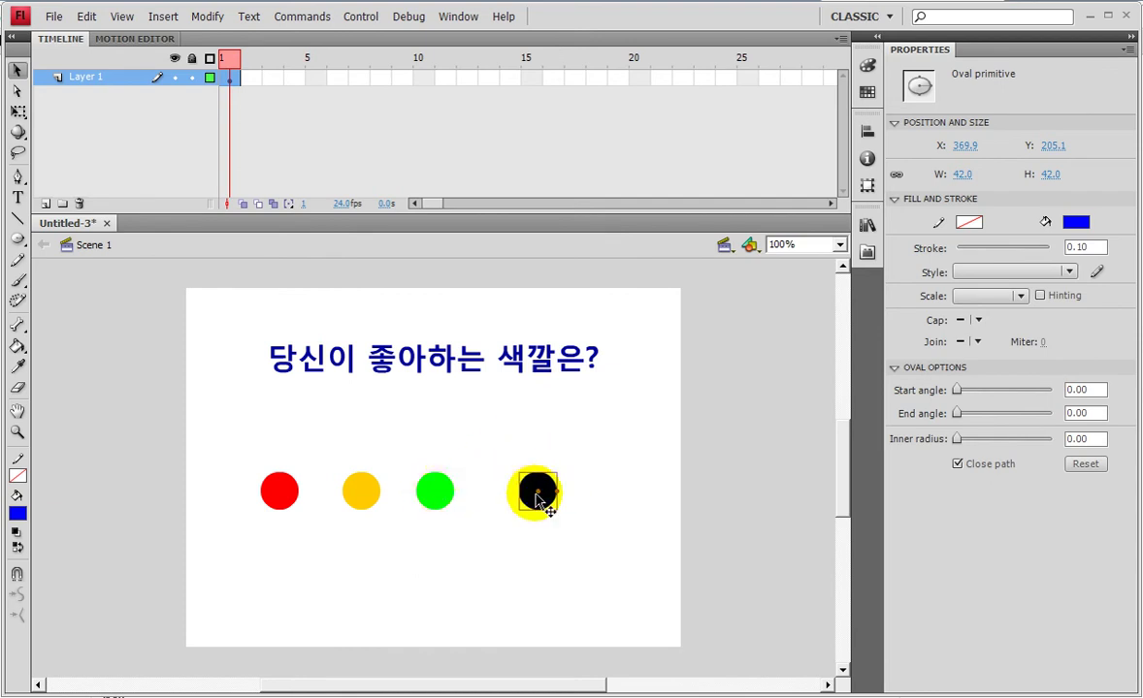
Select all four circles and space them evenly horizontally between the red and blue ones
{"action": "left_click", "coordinate": [503, 500]}
{"action": "left_click_drag", "start_coordinate": [260, 454], "coordinate": [699, 596]}
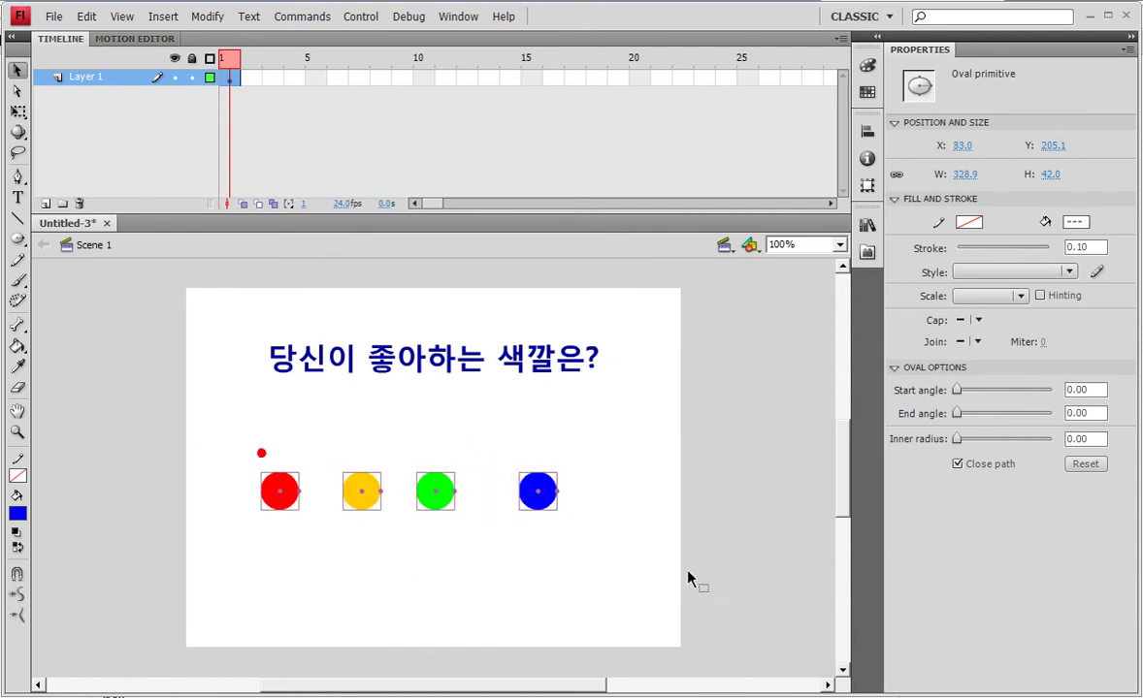
{"action": "left_click", "coordinate": [873, 131]}
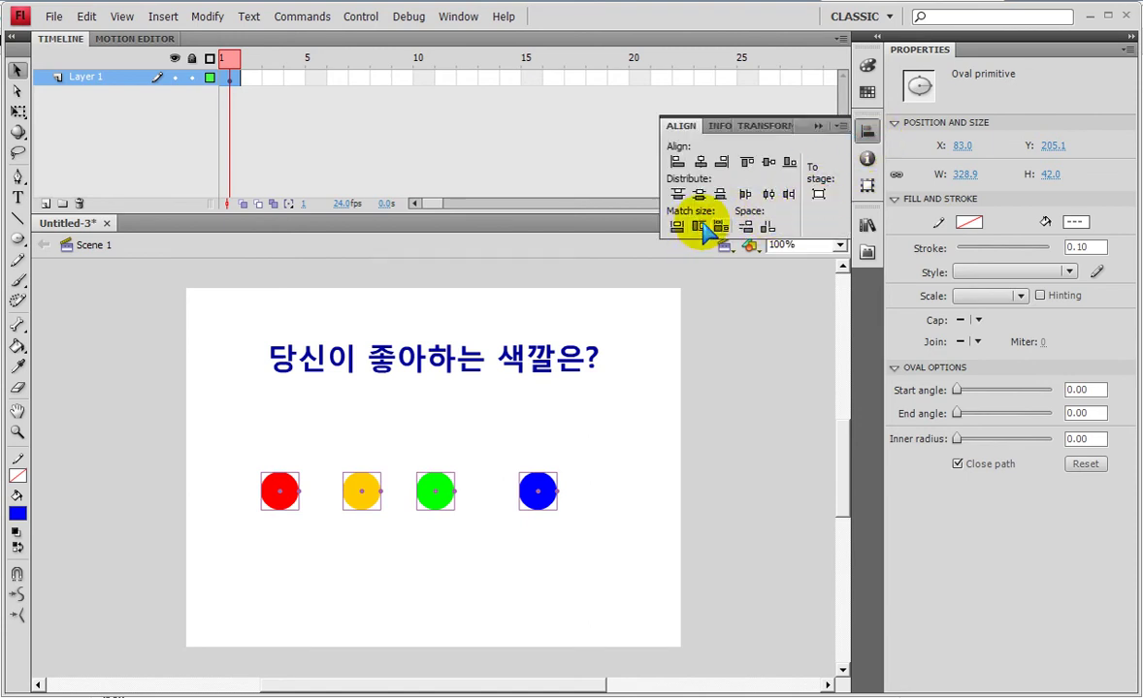
{"action": "left_click", "coordinate": [767, 226]}
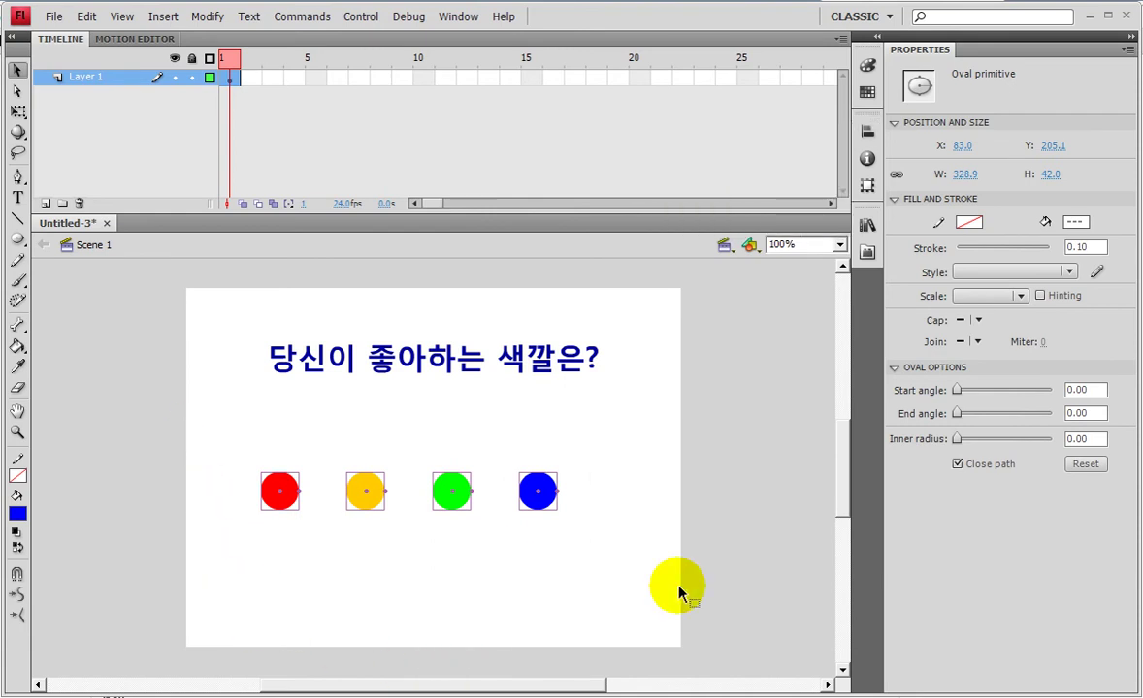
Nudge the row of four circles right and down together to X 113, Y 225.1
{"action": "key", "text": "Right"}
{"action": "key", "text": "Right"}
{"action": "key", "text": "Right"}
{"action": "key", "text": "Right"}
{"action": "key", "text": "Right"}
{"action": "key", "text": "Right"}
{"action": "key", "text": "Right"}
{"action": "key", "text": "Right"}
{"action": "key", "text": "Right"}
{"action": "key", "text": "Right"}
{"action": "key", "text": "Right"}
{"action": "key", "text": "Right"}
{"action": "key", "text": "Right"}
{"action": "key", "text": "Right"}
{"action": "key", "text": "Right"}
{"action": "key", "text": "Right"}
{"action": "key", "text": "Right"}
{"action": "key", "text": "Right"}
{"action": "key", "text": "Right"}
{"action": "key", "text": "Right"}
{"action": "key", "text": "Down"}
{"action": "key", "text": "Down"}
{"action": "key", "text": "Down"}
{"action": "key", "text": "Down"}
{"action": "key", "text": "Down"}
{"action": "key", "text": "Down"}
{"action": "key", "text": "Down"}
{"action": "key", "text": "Down"}
{"action": "key", "text": "Down"}
{"action": "key", "text": "Down"}
{"action": "key", "text": "Down"}
{"action": "key", "text": "Down"}
{"action": "key", "text": "Down"}
{"action": "key", "text": "Down"}
{"action": "key", "text": "Down"}
{"action": "key", "text": "Down"}
{"action": "key", "text": "Down"}
{"action": "key", "text": "Down"}
{"action": "key", "text": "Down"}
{"action": "key", "text": "Down"}
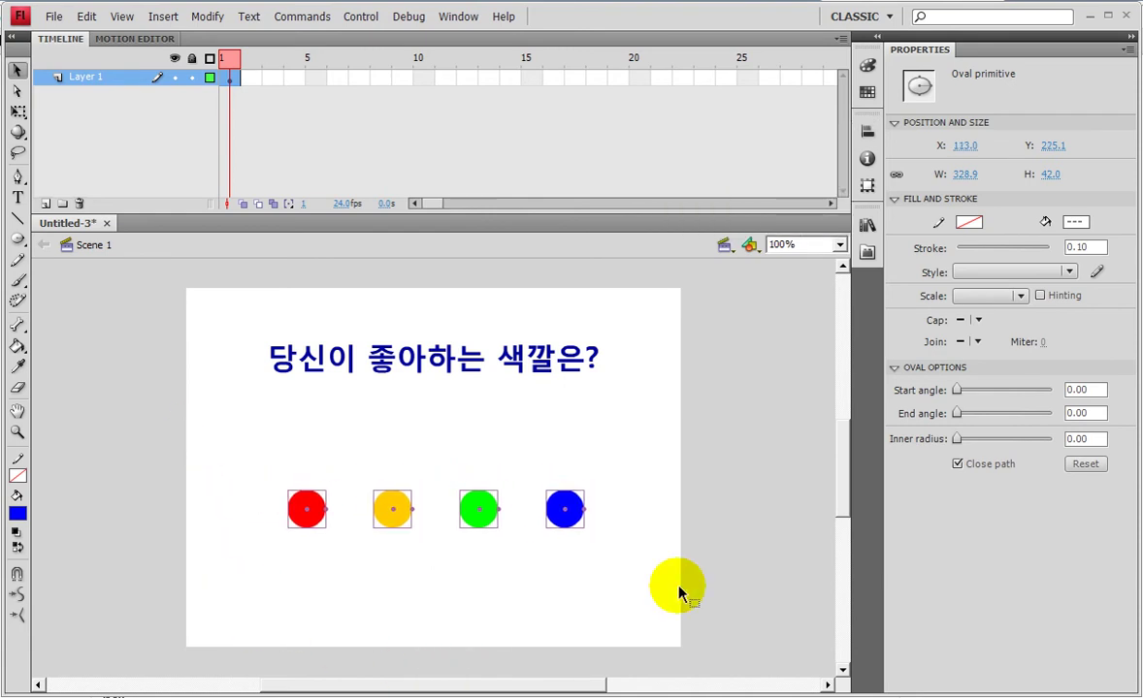
Nudge the row of four circles slightly down, and shift the question title down by about 10 px
{"action": "key", "text": "Left"}
{"action": "key", "text": "Left"}
{"action": "key", "text": "Left"}
{"action": "key", "text": "Left"}
{"action": "key", "text": "Left"}
{"action": "key", "text": "Left"}
{"action": "key", "text": "Left"}
{"action": "key", "text": "Left"}
{"action": "key", "text": "Left"}
{"action": "key", "text": "Left"}
{"action": "key", "text": "Down"}
{"action": "key", "text": "Down"}
{"action": "key", "text": "Down"}
{"action": "left_click_drag", "start_coordinate": [401, 319], "coordinate": [464, 369]}
{"action": "key", "text": "shift+Down"}
{"action": "key", "text": "shift+Down"}
{"action": "key", "text": "shift+Down"}
{"action": "left_click", "coordinate": [168, 379]}
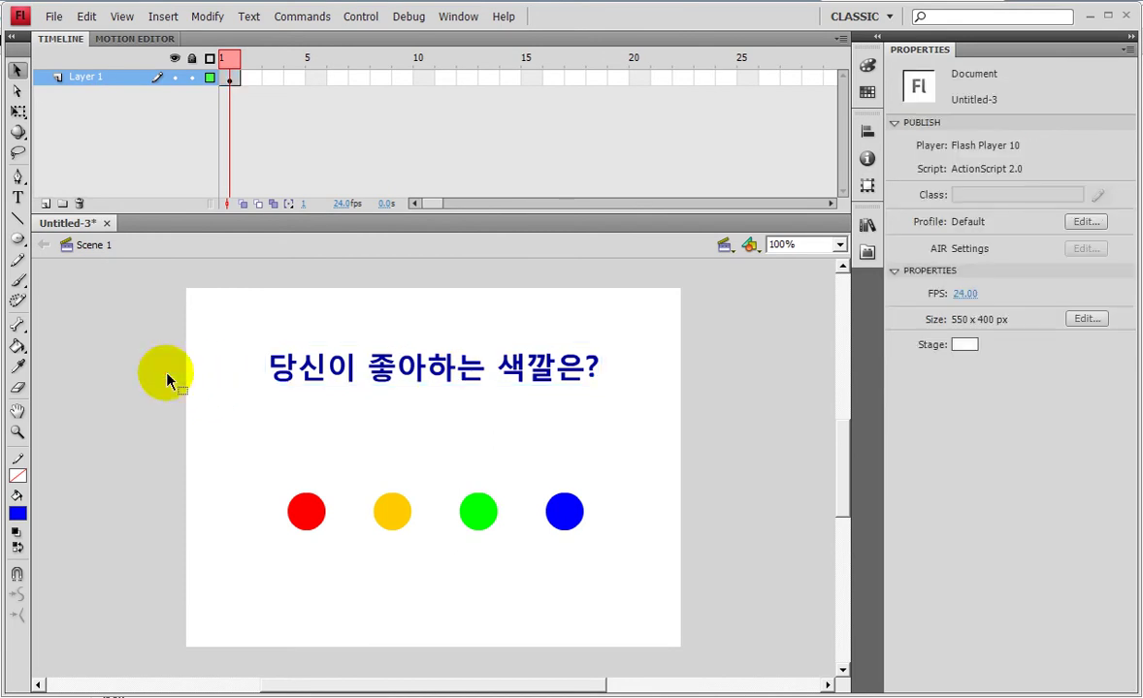
Add a new layer above Layer 1 in the timeline
{"action": "left_click", "coordinate": [45, 204]}
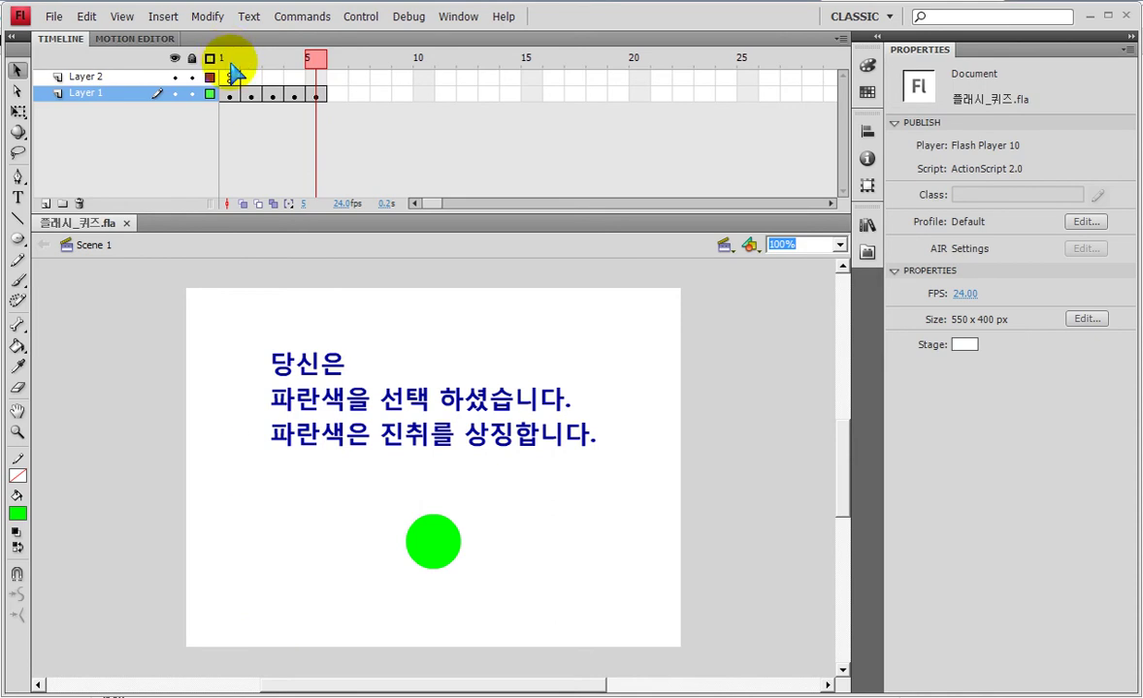
Check the question scene on frame 1 and review the script attached to Layer 2's first frame, closing the script editor again
{"action": "left_click", "coordinate": [228, 96]}
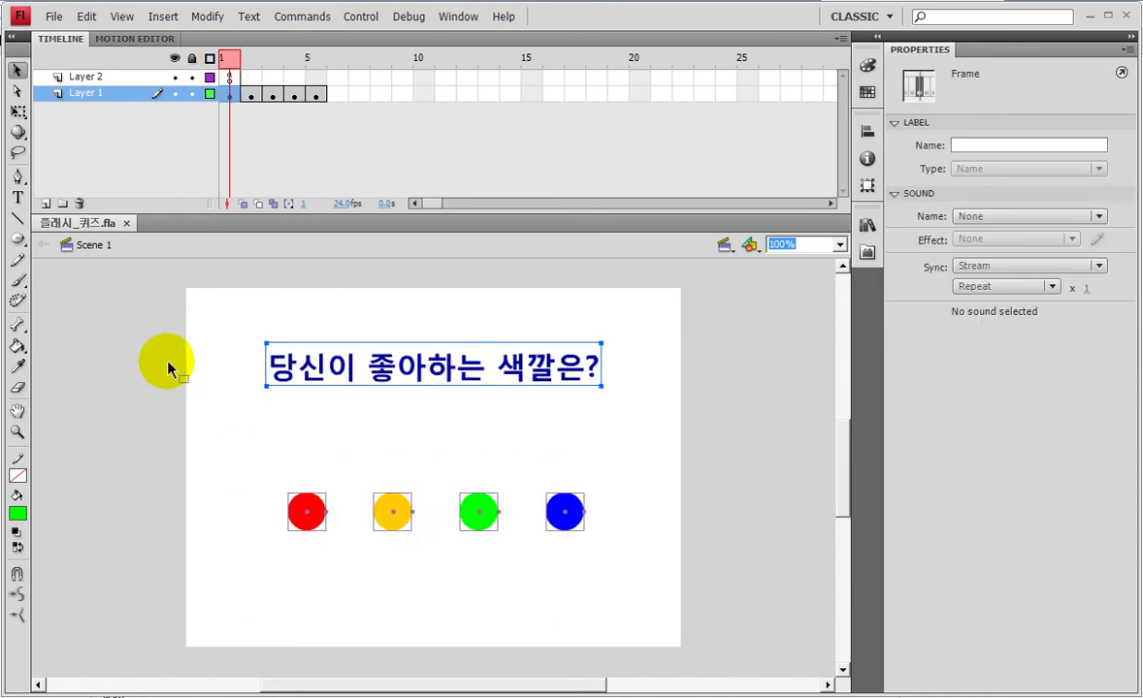
{"action": "left_click", "coordinate": [135, 307]}
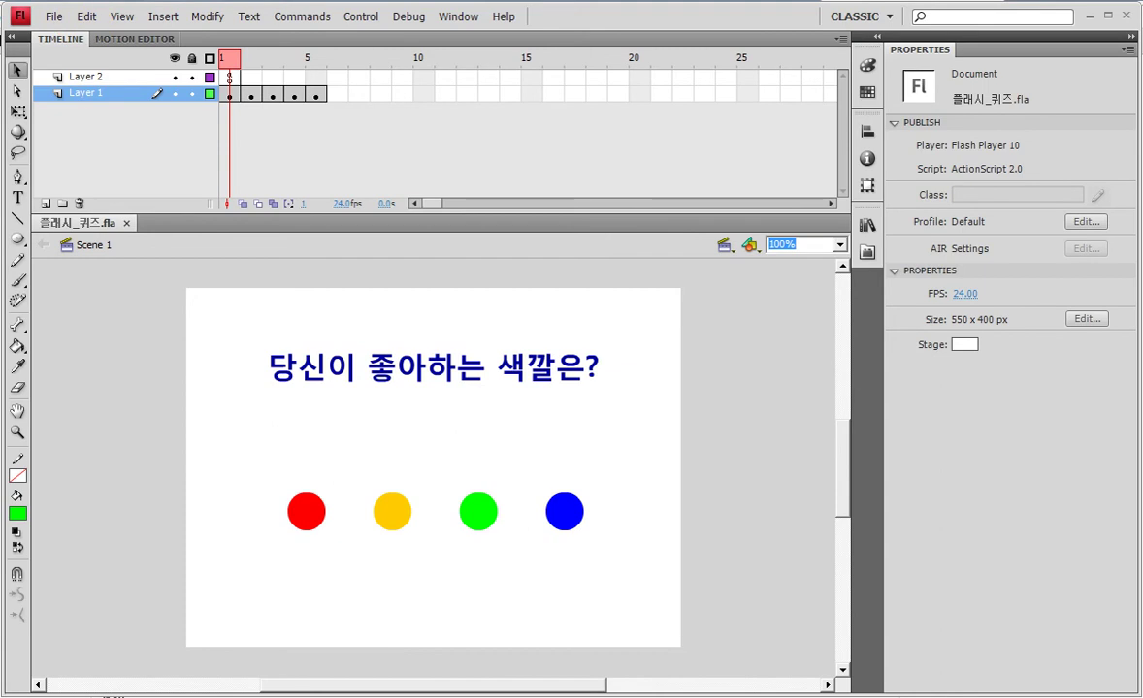
{"action": "left_click", "coordinate": [228, 77]}
{"action": "left_click", "coordinate": [455, 17]}
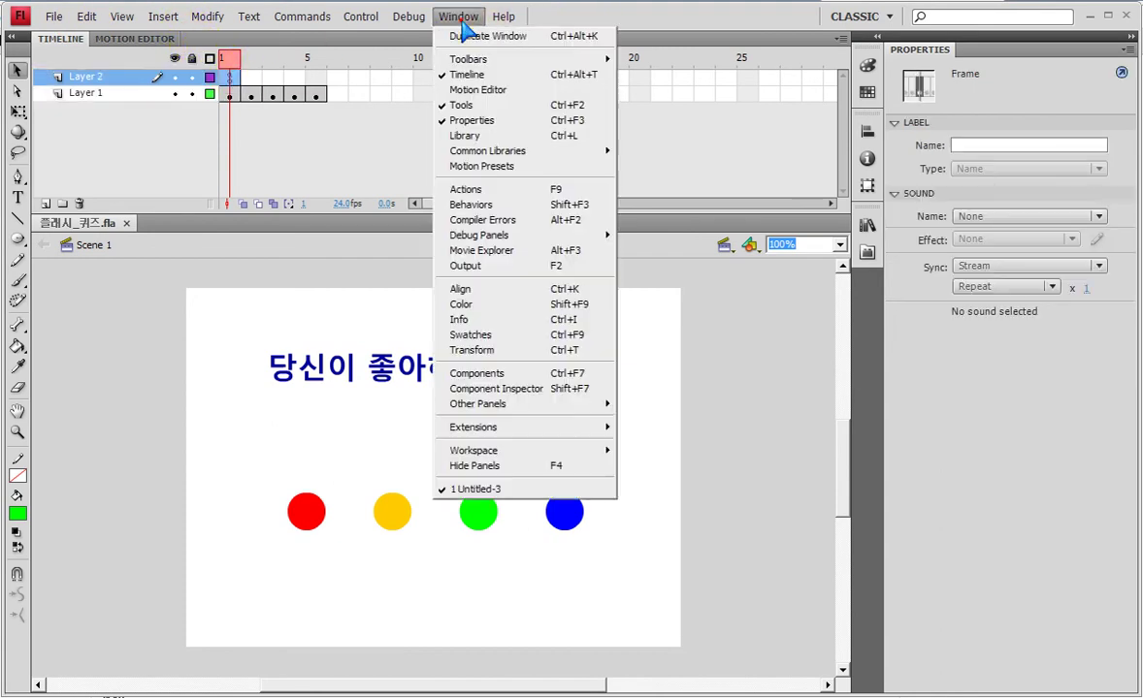
{"action": "left_click", "coordinate": [471, 188]}
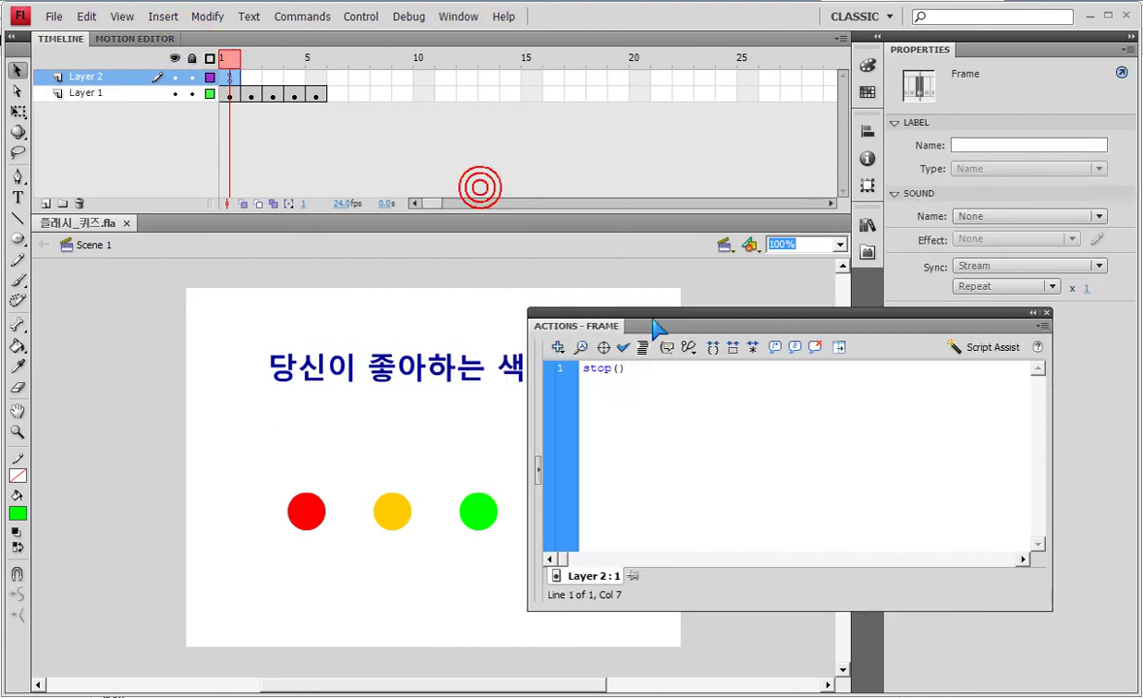
{"action": "left_click", "coordinate": [1045, 313]}
Compare the red and yellow result texts on frames 2 and 3 of Layer 1, ending on frame 2
{"action": "left_click", "coordinate": [251, 94]}
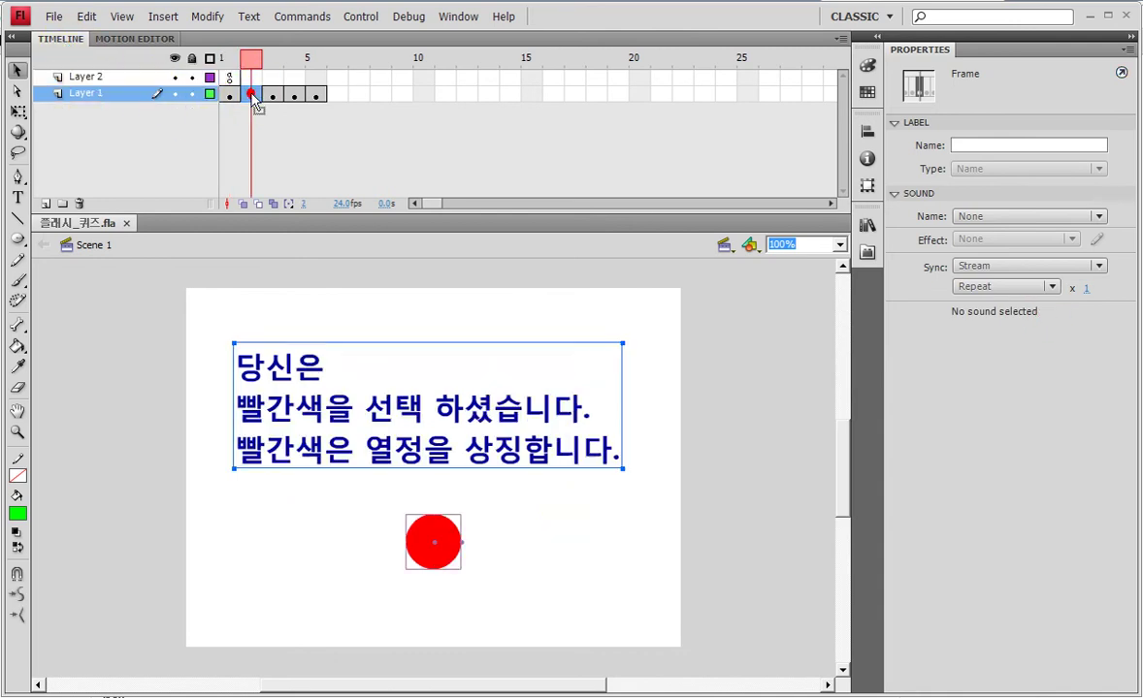
{"action": "left_click_drag", "start_coordinate": [252, 97], "coordinate": [281, 96]}
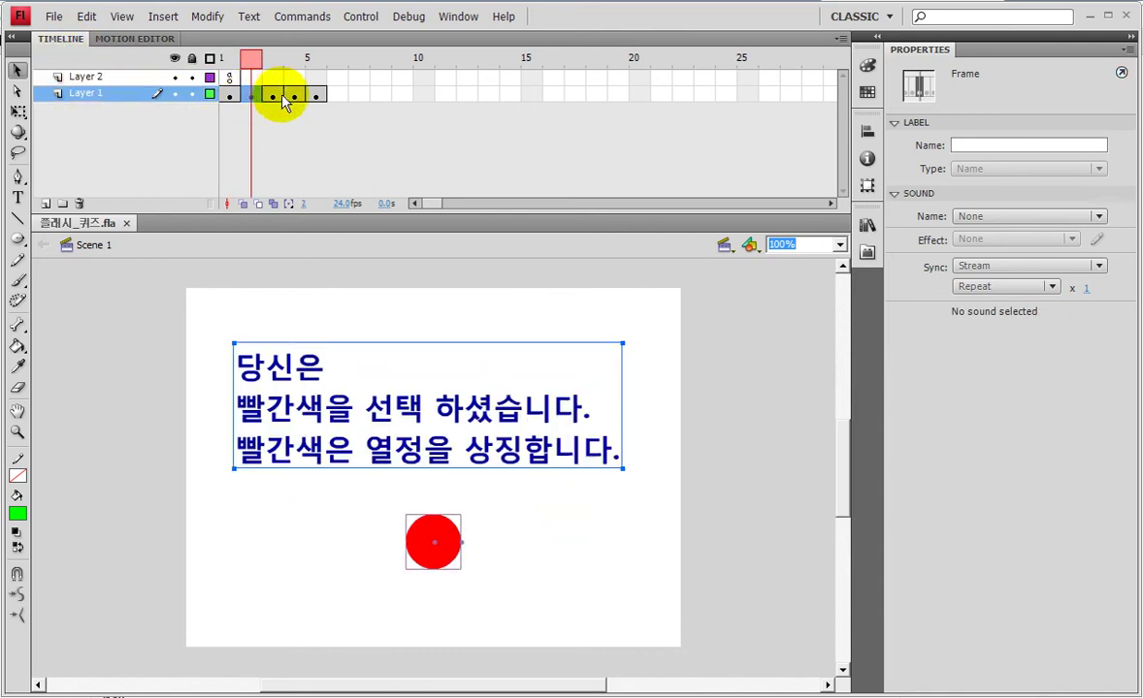
{"action": "left_click", "coordinate": [278, 97]}
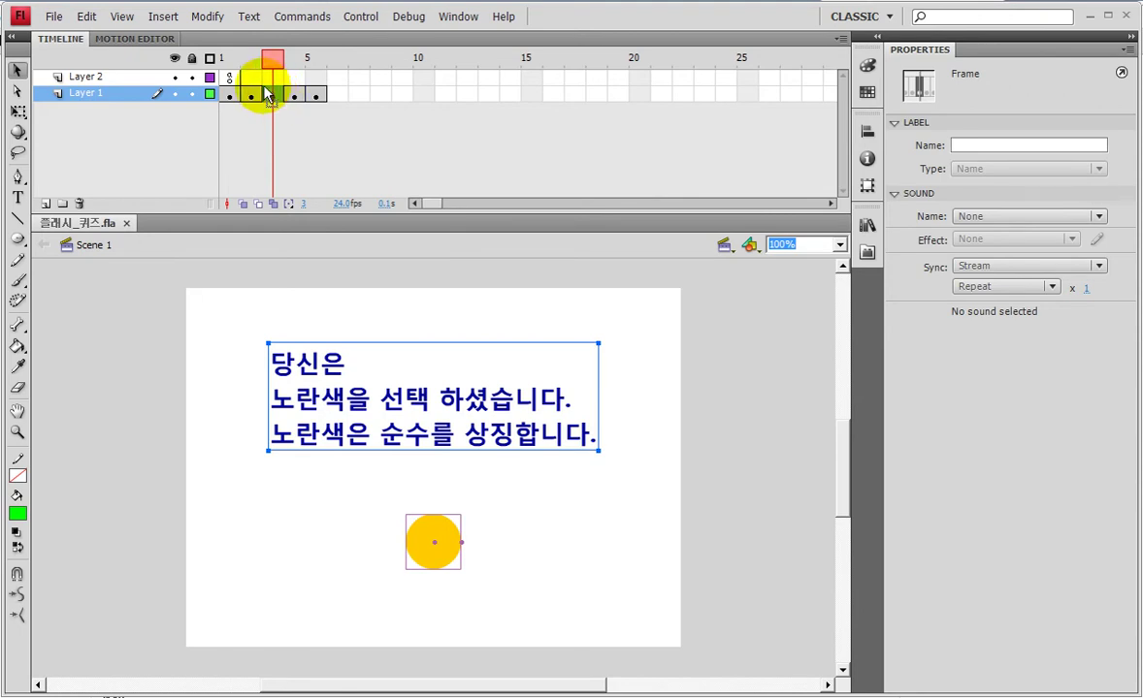
{"action": "left_click", "coordinate": [251, 95]}
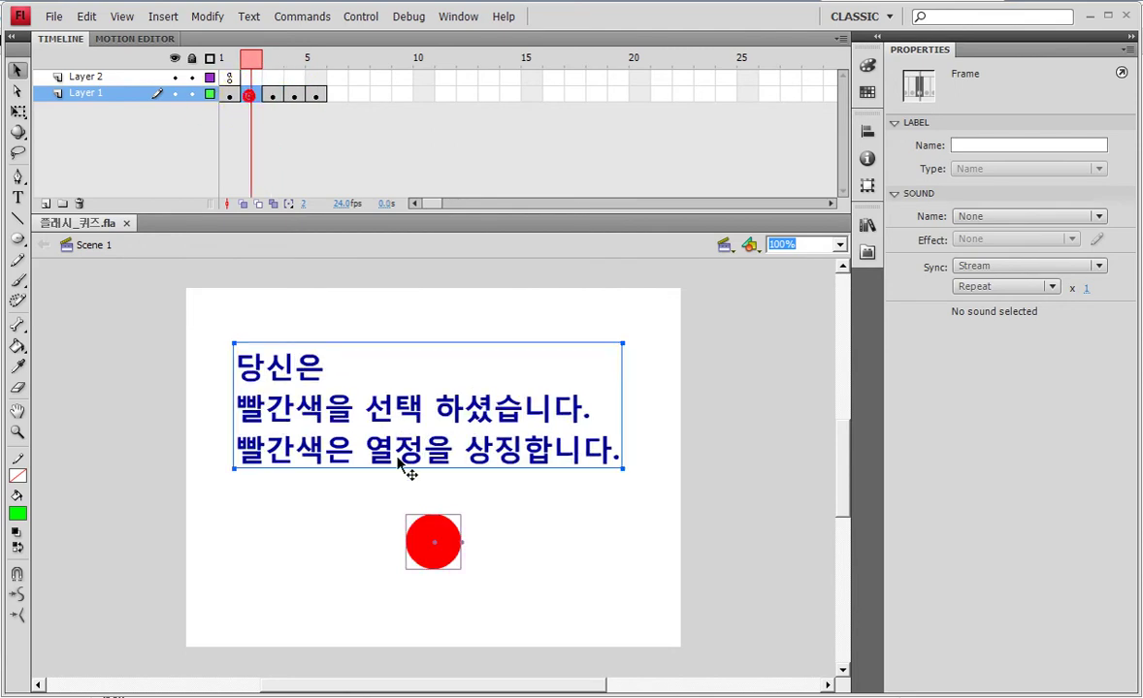
{"action": "left_click", "coordinate": [361, 398]}
{"action": "left_click_drag", "start_coordinate": [392, 365], "coordinate": [479, 424]}
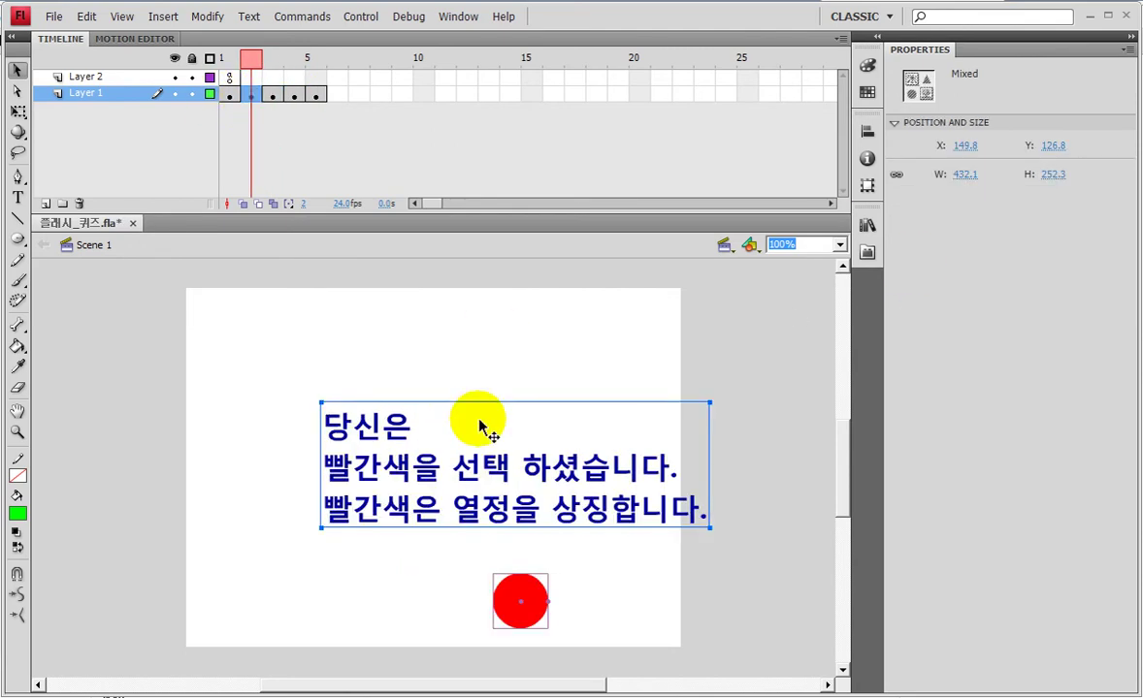
{"action": "key", "text": "ctrl+z"}
Set the red result text on frame 2 to 28 pt and centre it horizontally on the stage
{"action": "left_click_drag", "start_coordinate": [202, 334], "coordinate": [427, 399]}
{"action": "left_click", "coordinate": [966, 269]}
{"action": "type", "text": "28"}
{"action": "key", "text": "Return"}
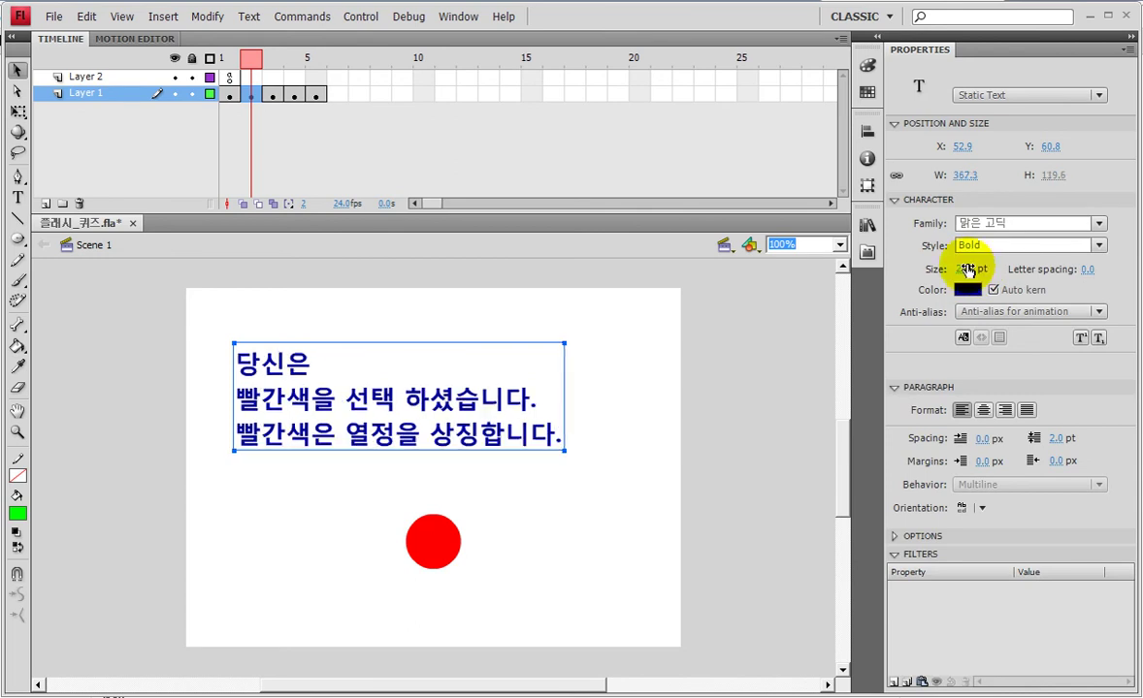
{"action": "left_click", "coordinate": [867, 131]}
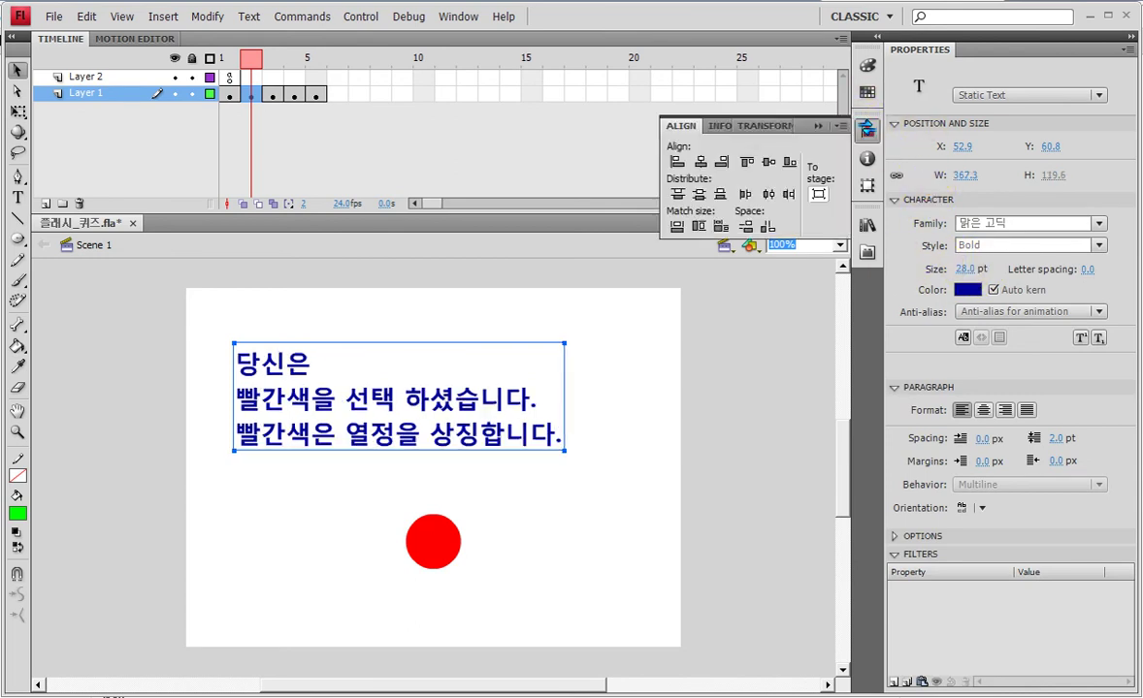
{"action": "left_click", "coordinate": [703, 162]}
Look through the results on frames 3, 4 and 5 of Layer 1, and return to frame 1 with nothing selected
{"action": "left_click", "coordinate": [274, 96]}
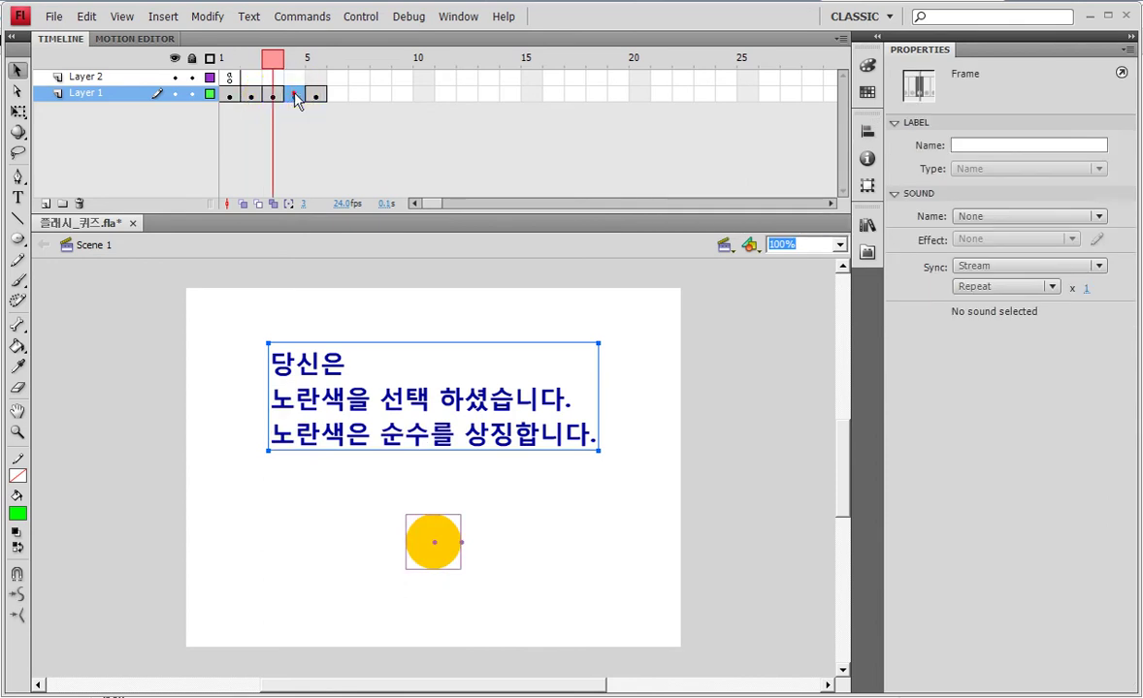
{"action": "left_click", "coordinate": [296, 97]}
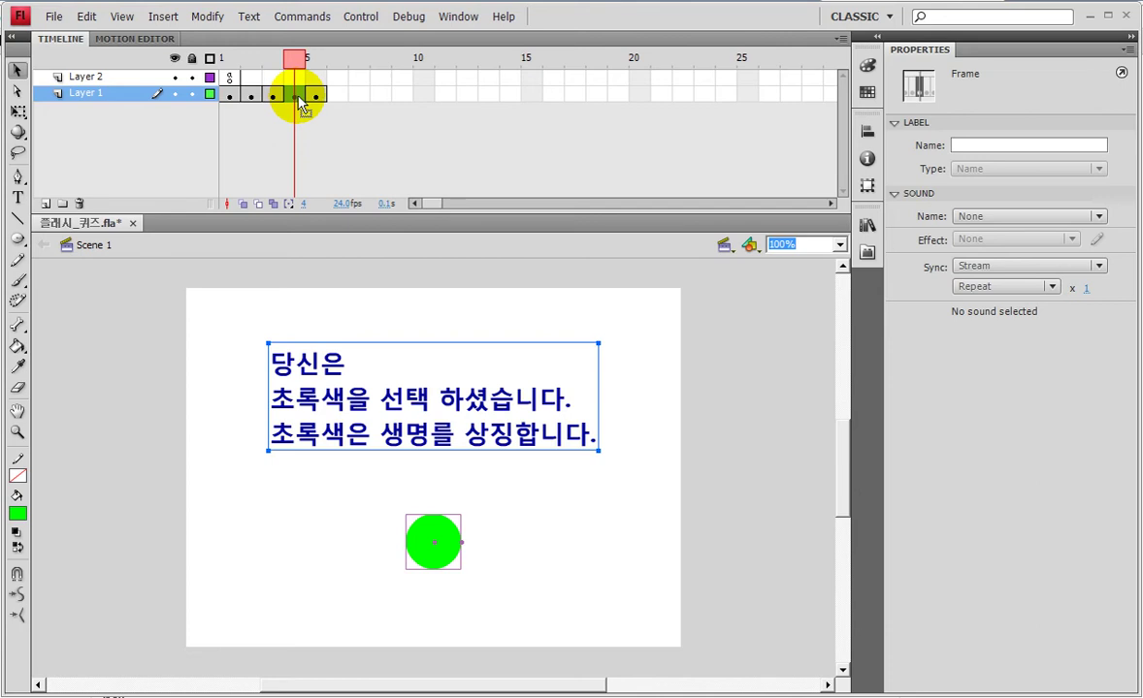
{"action": "left_click", "coordinate": [317, 96]}
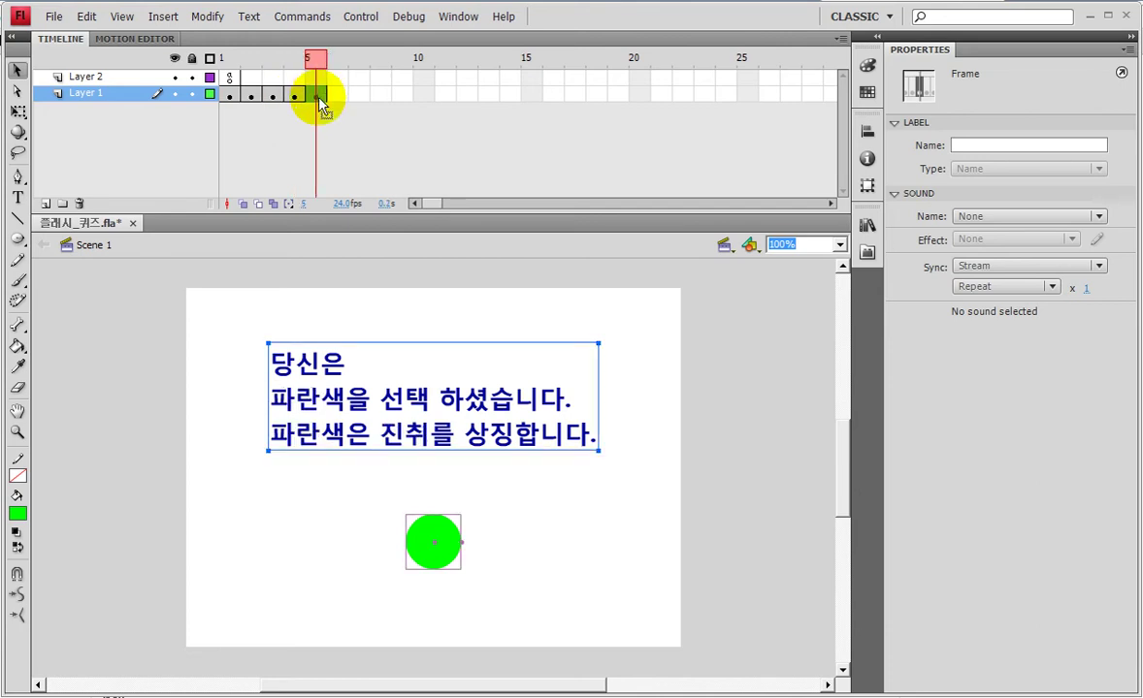
{"action": "left_click", "coordinate": [224, 95]}
{"action": "left_click", "coordinate": [98, 438]}
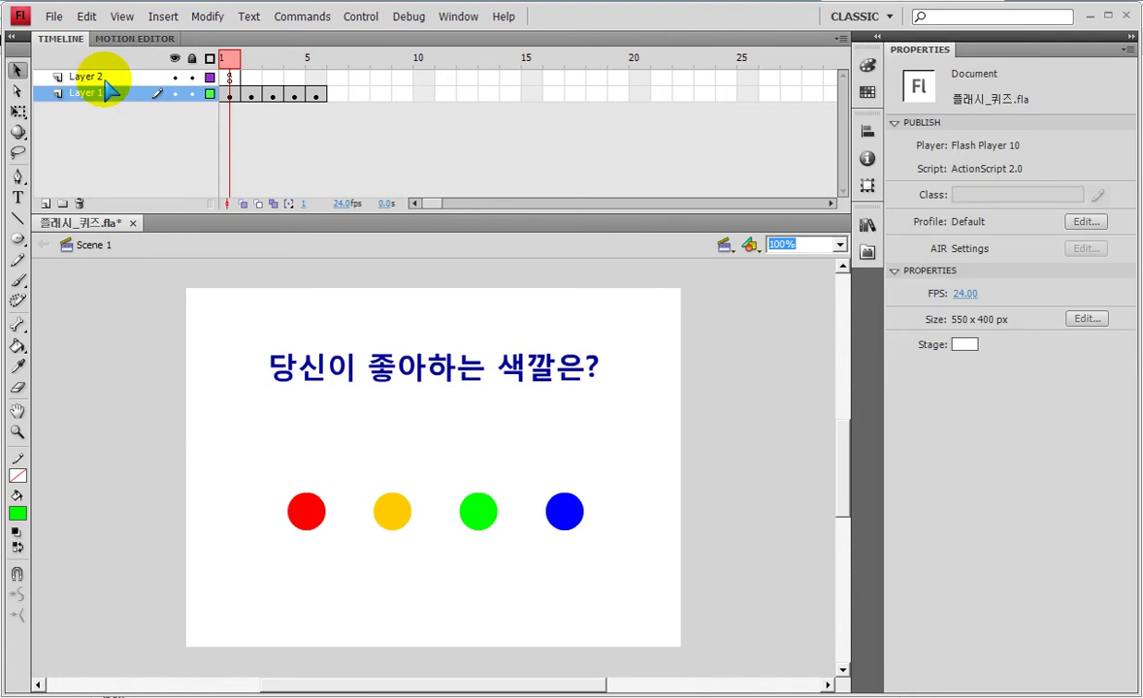
Add a new layer directly above Layer 1, and make Layer 1 active with nothing selected
{"action": "left_click", "coordinate": [44, 204]}
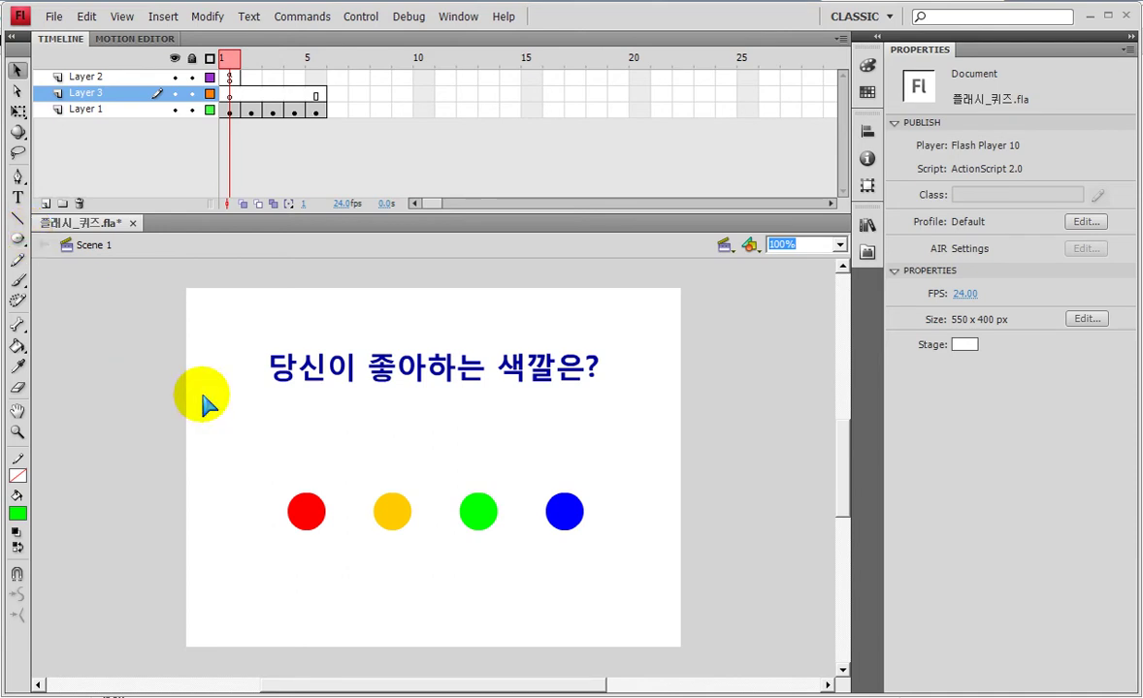
{"action": "left_click", "coordinate": [306, 512]}
{"action": "left_click", "coordinate": [199, 495]}
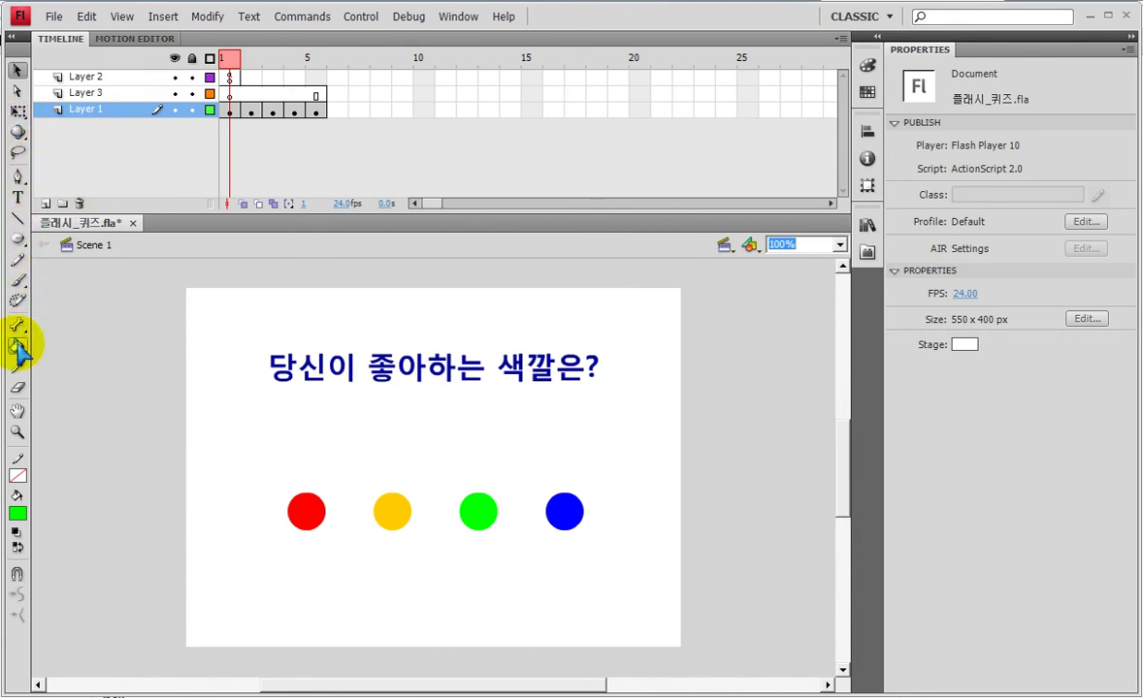
Draw a purple (#9800FF) oval primitive outside the stage's left edge and size it to 51 by 50.6 px at X -74
{"action": "left_click", "coordinate": [18, 239]}
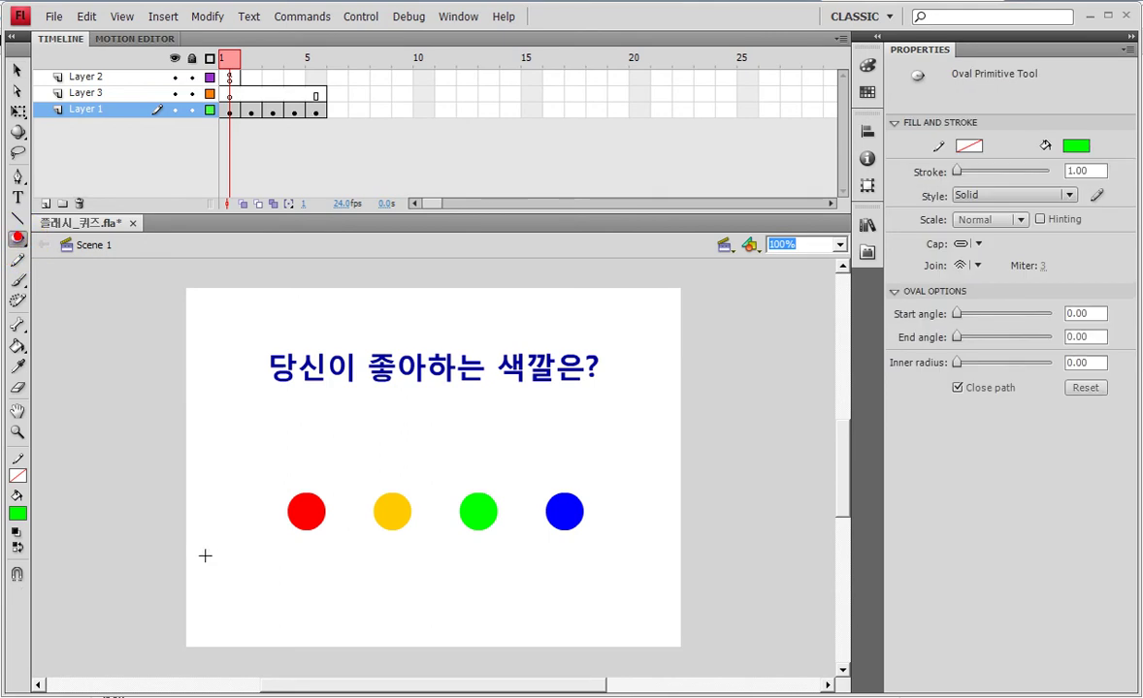
{"action": "left_click_drag", "start_coordinate": [136, 461], "coordinate": [193, 518]}
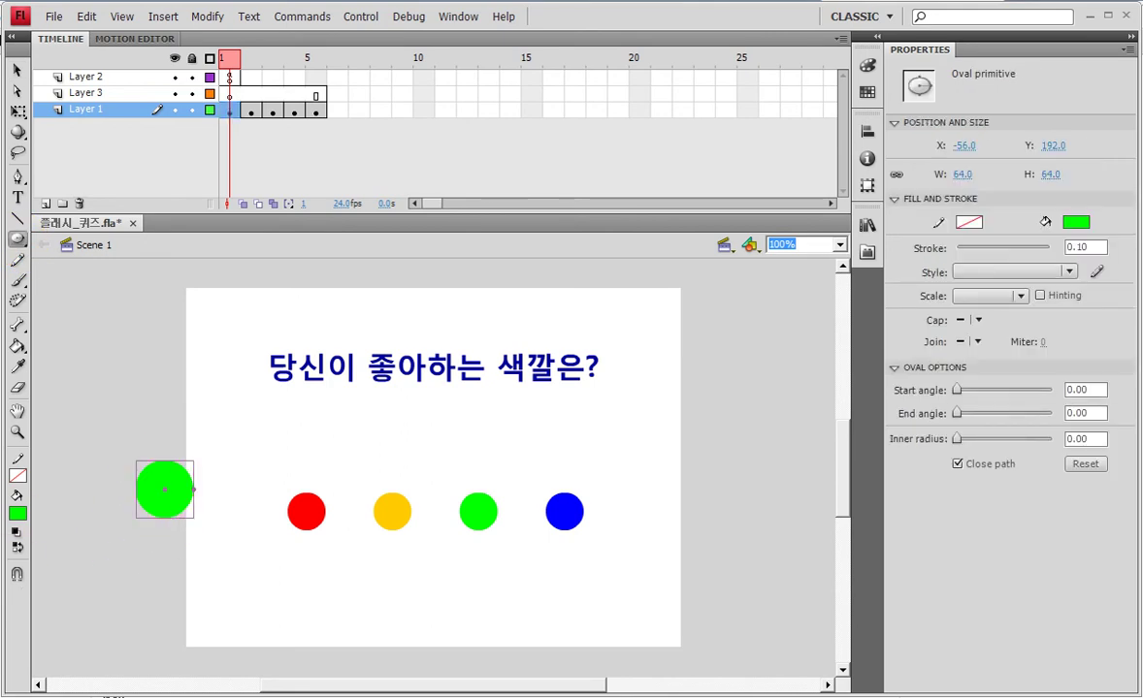
{"action": "left_click", "coordinate": [17, 510]}
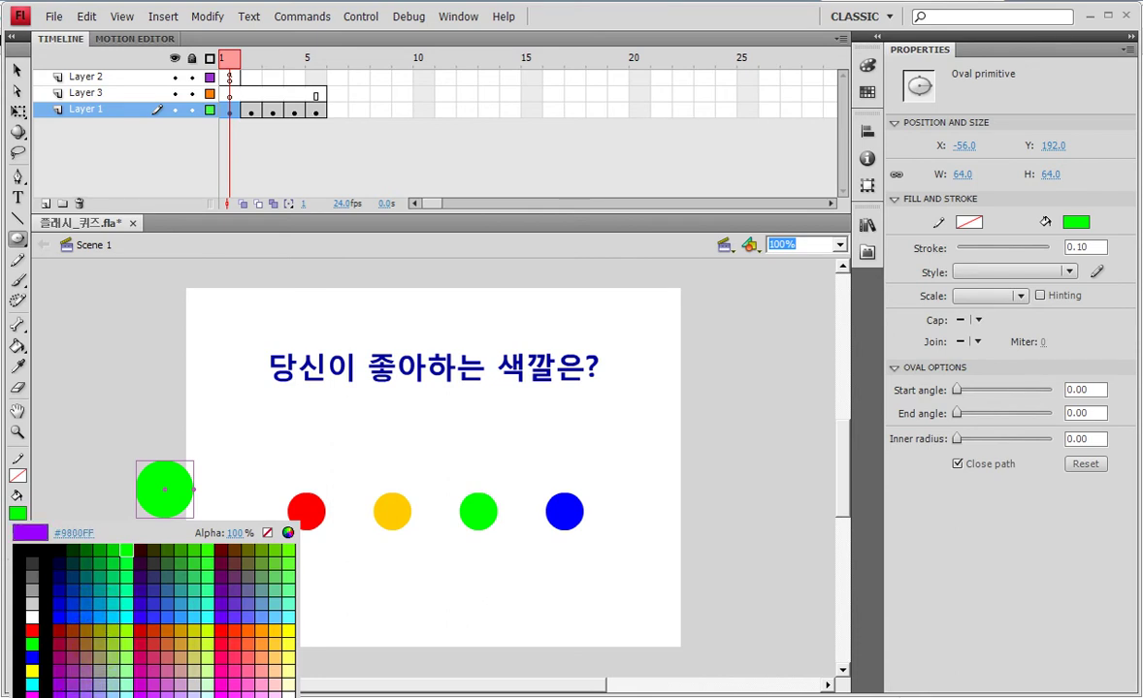
{"action": "left_click", "coordinate": [73, 694]}
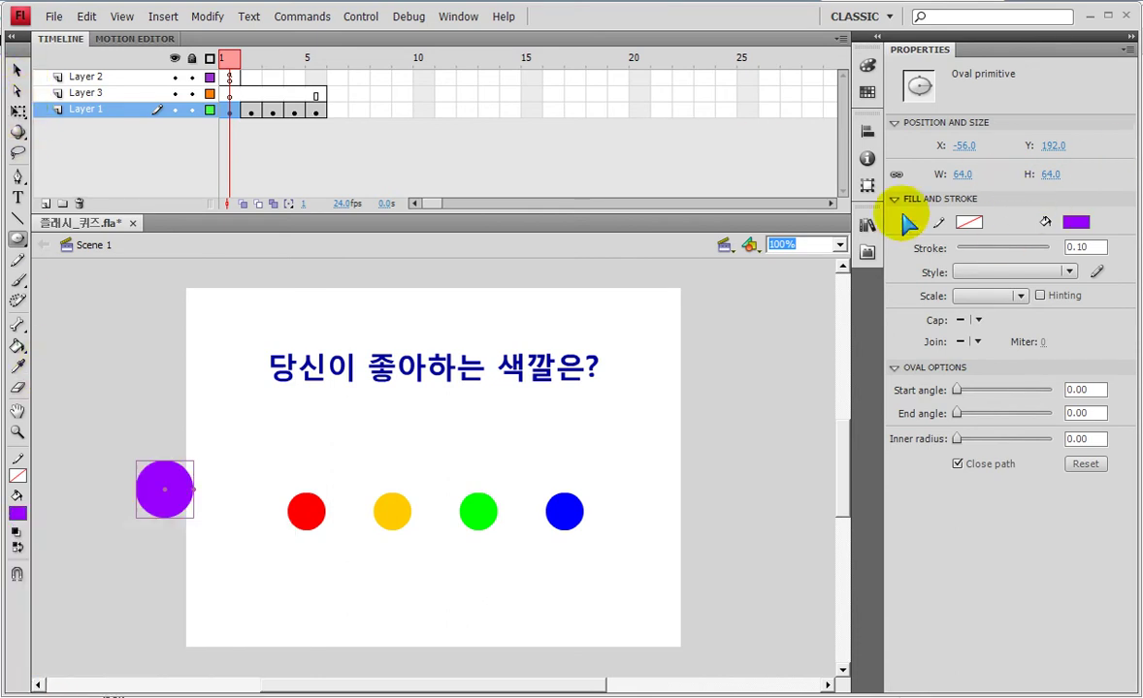
{"action": "left_click_drag", "start_coordinate": [958, 145], "coordinate": [955, 174]}
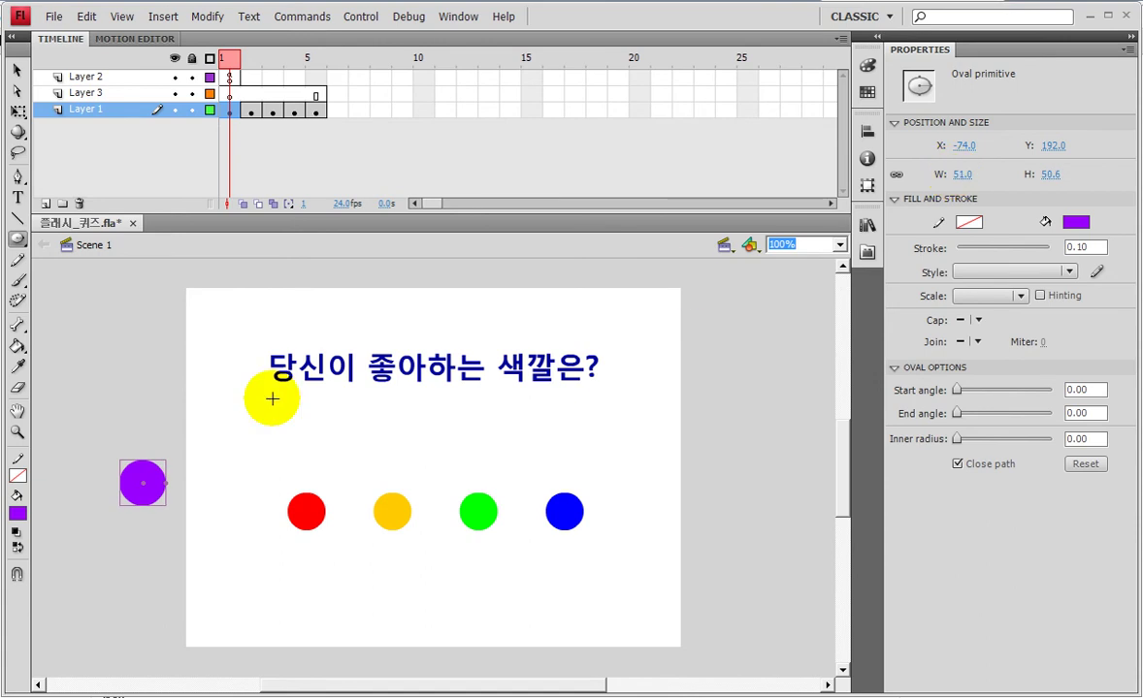
Convert the purple circle to a Button symbol named 투명버튼
{"action": "key", "text": "F8"}
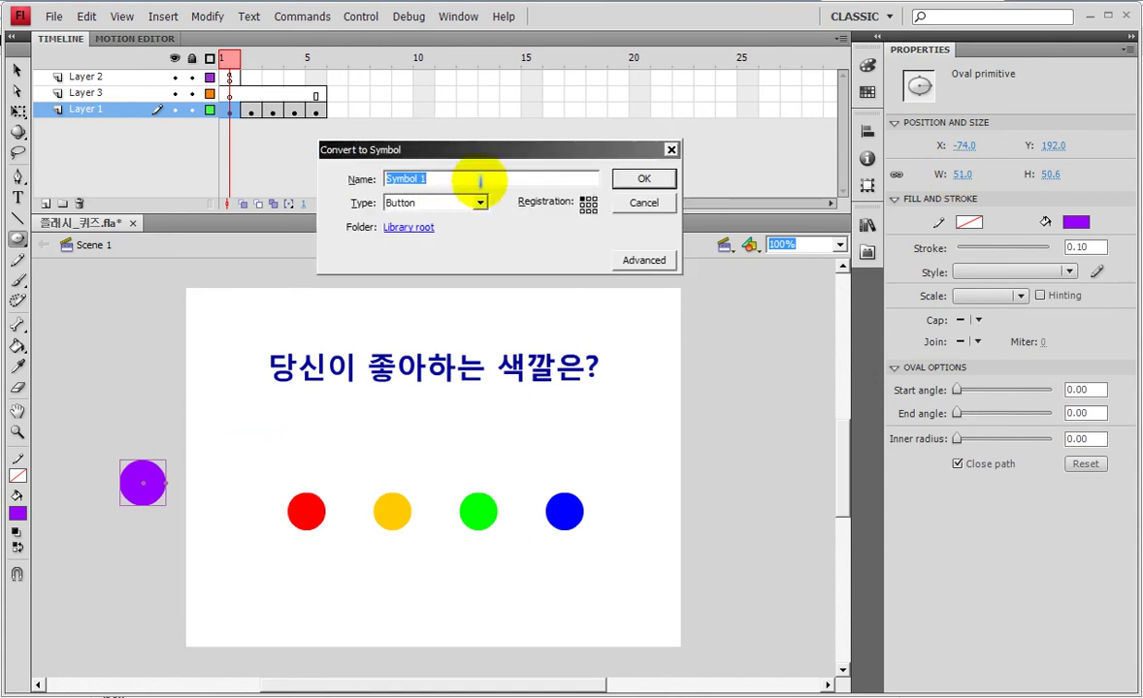
{"action": "type", "text": "xn"}
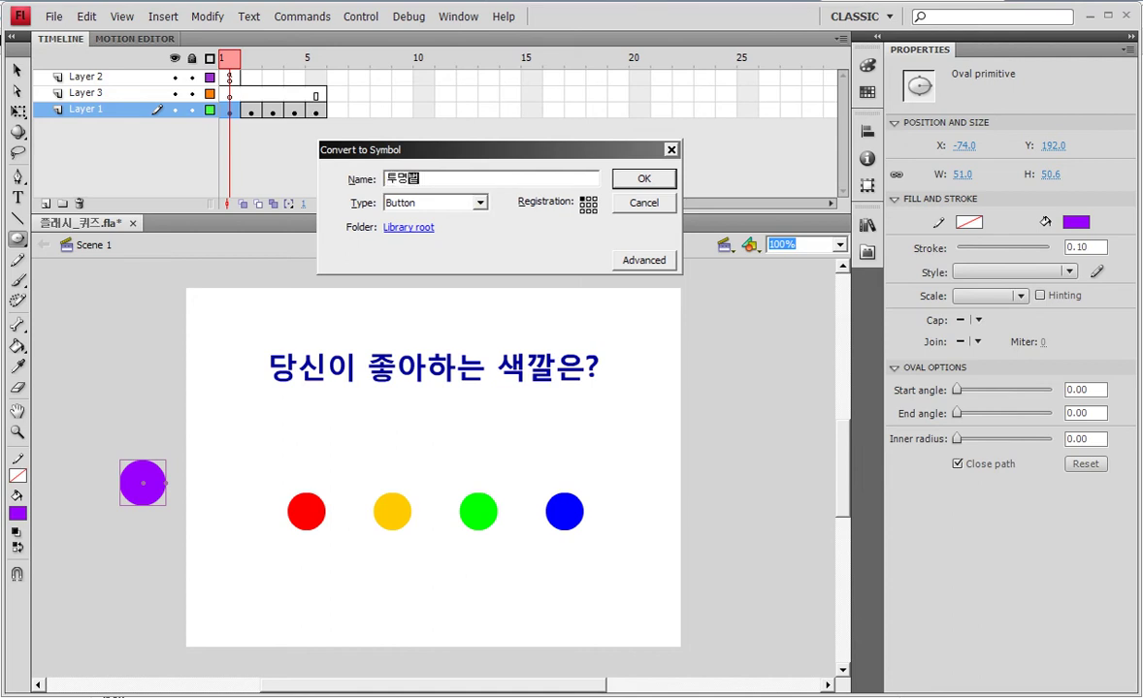
{"action": "type", "text": "튼"}
{"action": "key", "text": "Return"}
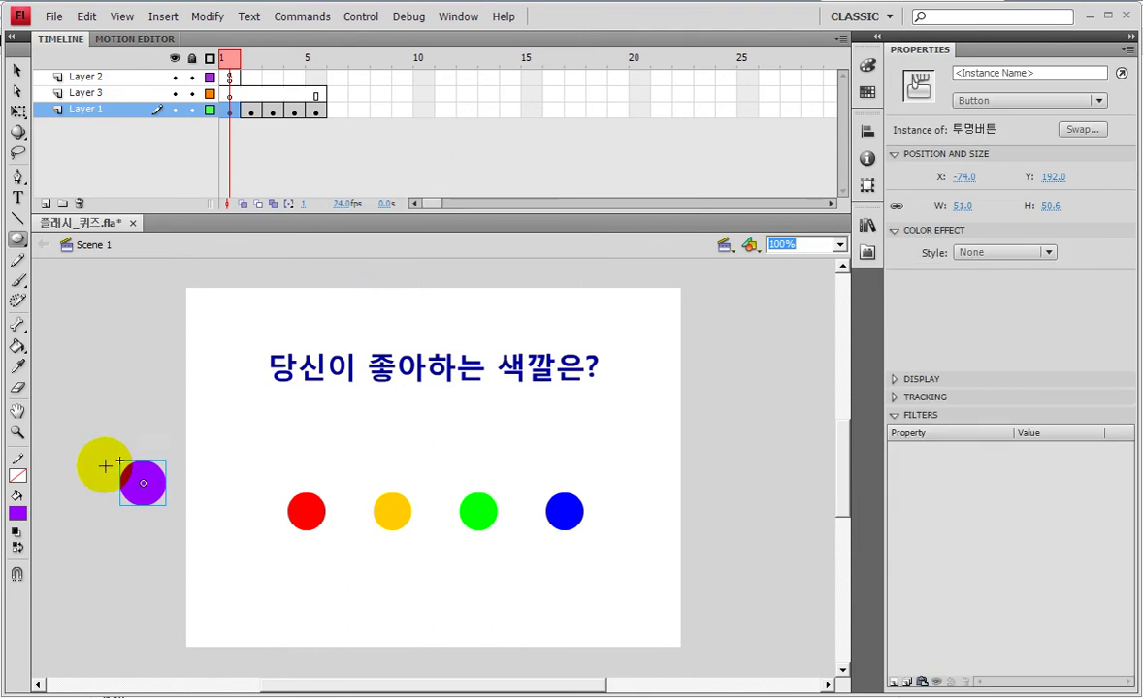
Move the purple button instance onto the stage, just above and left of the red circle
{"action": "left_click", "coordinate": [16, 71]}
{"action": "left_click_drag", "start_coordinate": [140, 479], "coordinate": [198, 456]}
{"action": "left_click_drag", "start_coordinate": [337, 417], "coordinate": [275, 444]}
Inside the 투명버튼 symbol, move the circle's keyframe from Up to Hit, check the button states and return to Scene 1
{"action": "double_click", "coordinate": [275, 437]}
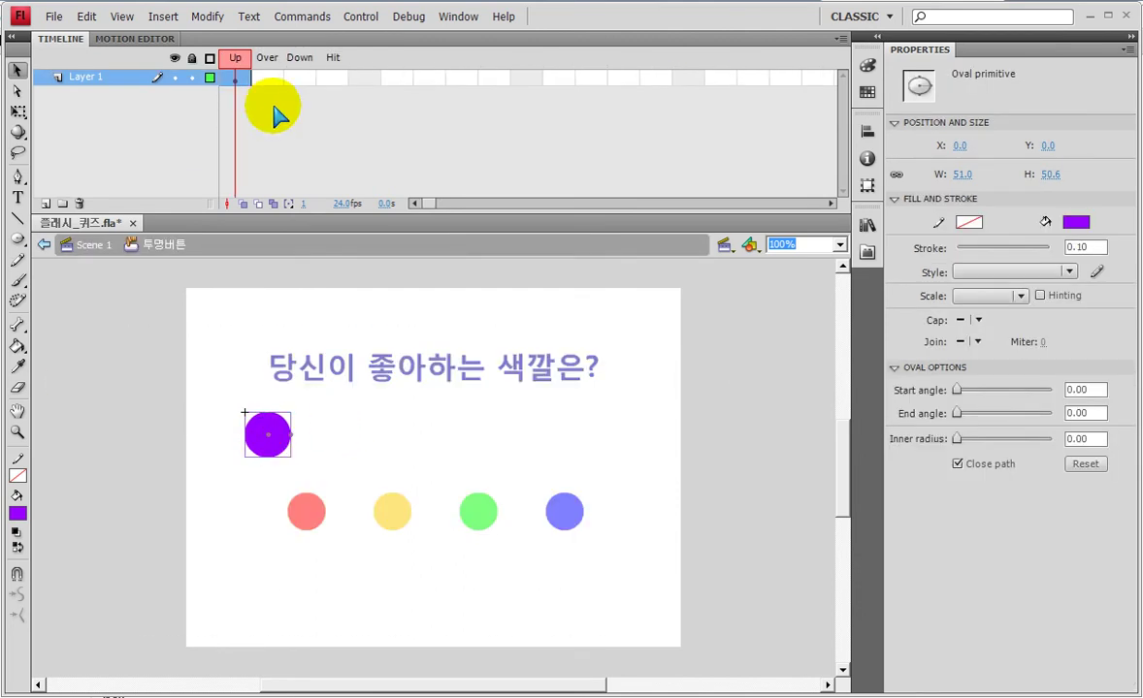
{"action": "left_click_drag", "start_coordinate": [236, 77], "coordinate": [326, 79]}
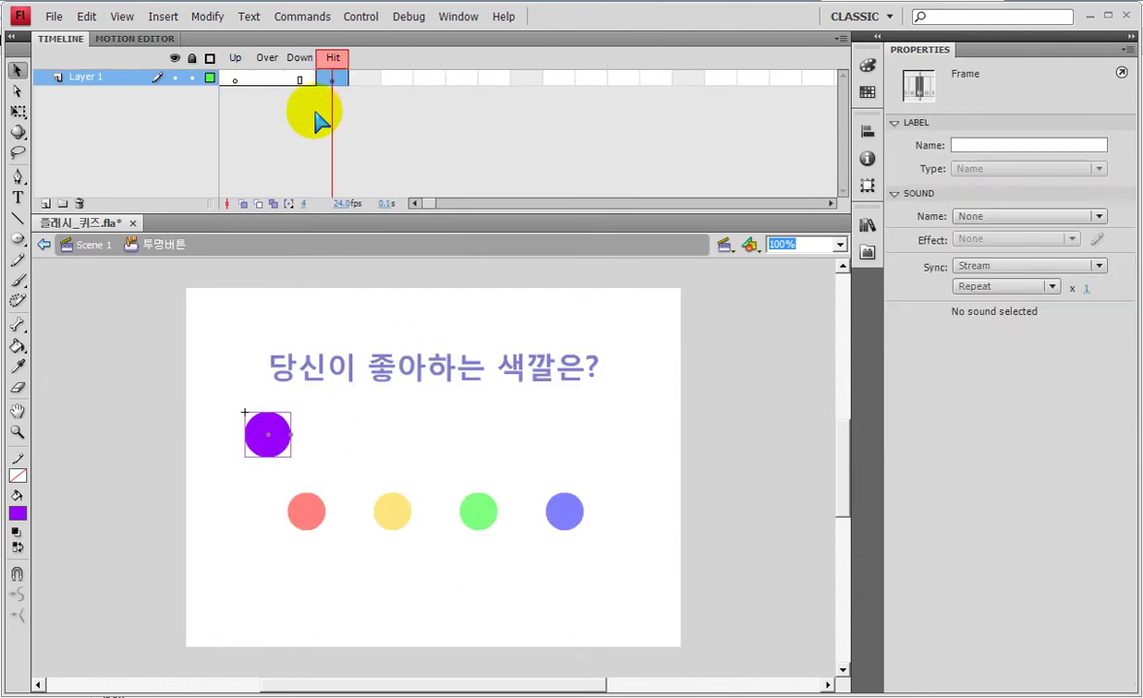
{"action": "left_click", "coordinate": [231, 81]}
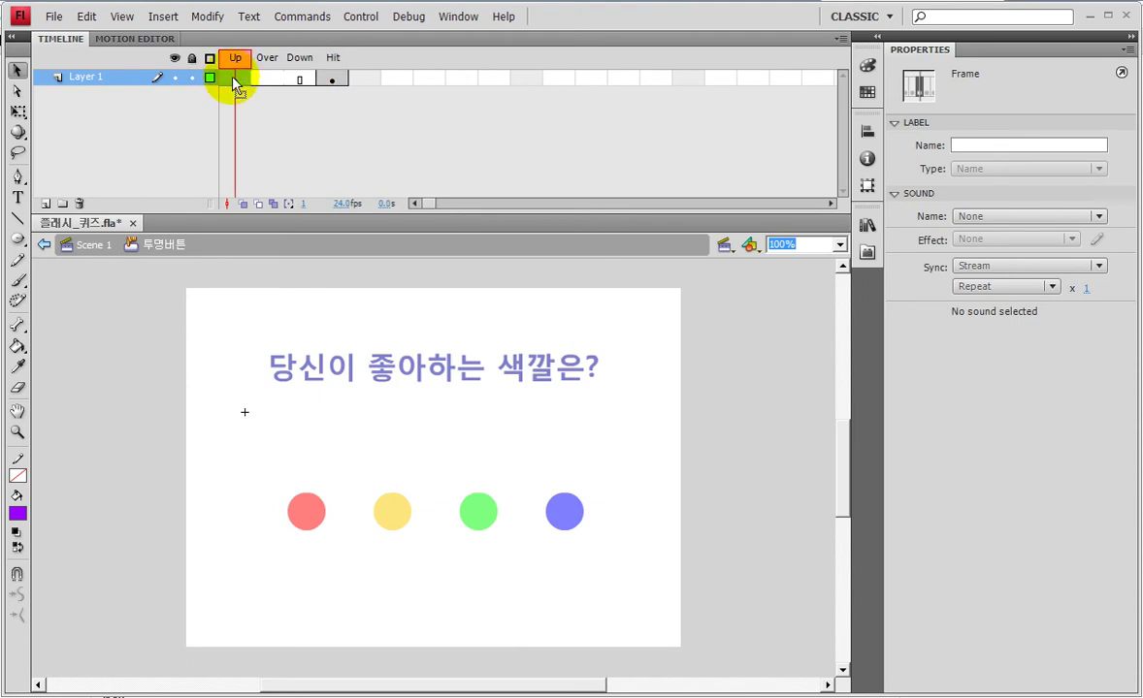
{"action": "left_click", "coordinate": [279, 80]}
{"action": "left_click", "coordinate": [300, 79]}
{"action": "left_click", "coordinate": [330, 79]}
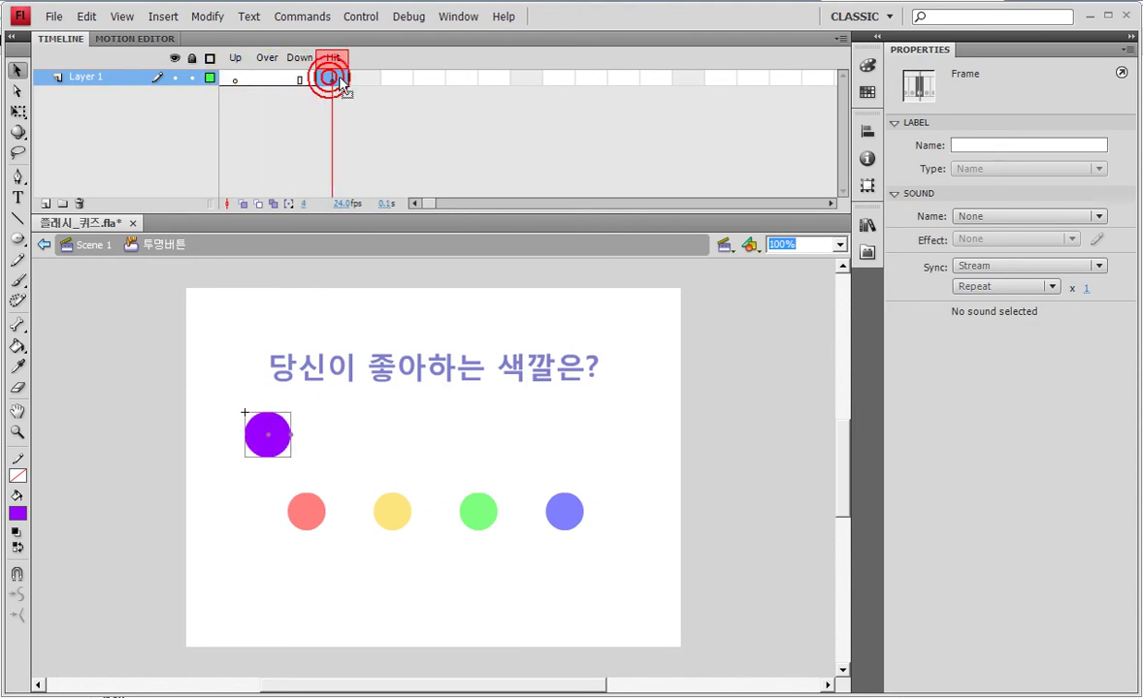
{"action": "left_click", "coordinate": [92, 244]}
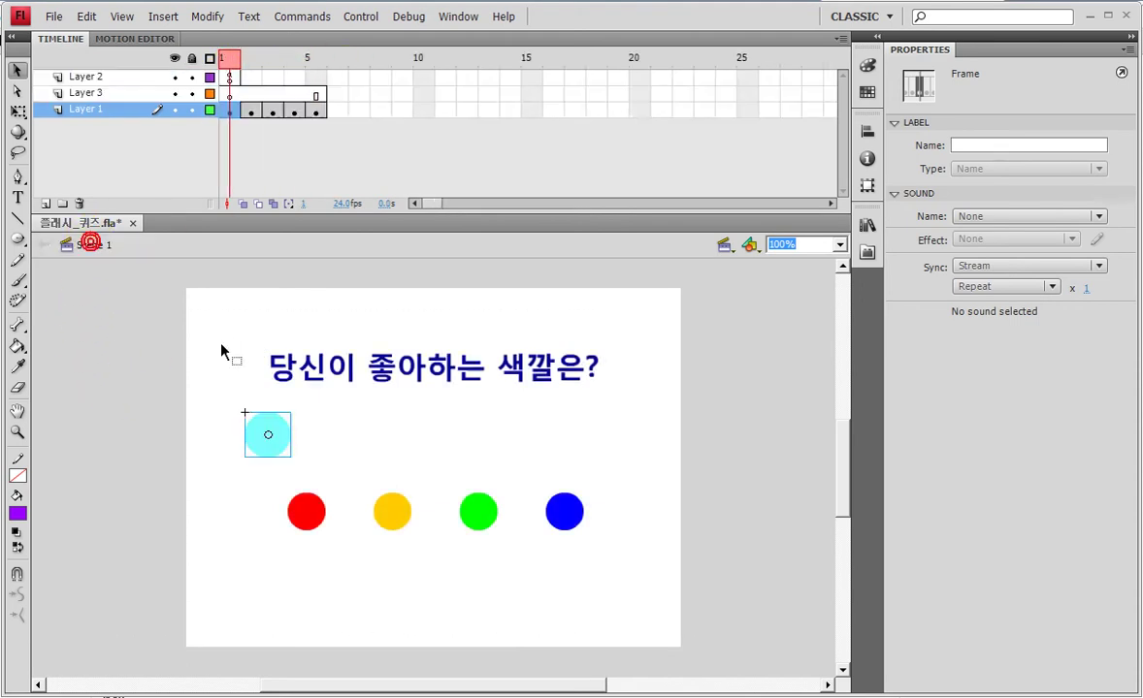
Place an instance of the transparent button over each of the red, amber, green and blue circles
{"action": "mouse_move", "coordinate": [271, 434]}
{"action": "left_mouse_down"}
{"action": "mouse_move", "coordinate": [315, 520]}
{"action": "mouse_move", "coordinate": [274, 514]}
{"action": "mouse_move", "coordinate": [569, 519]}
{"action": "left_mouse_up"}
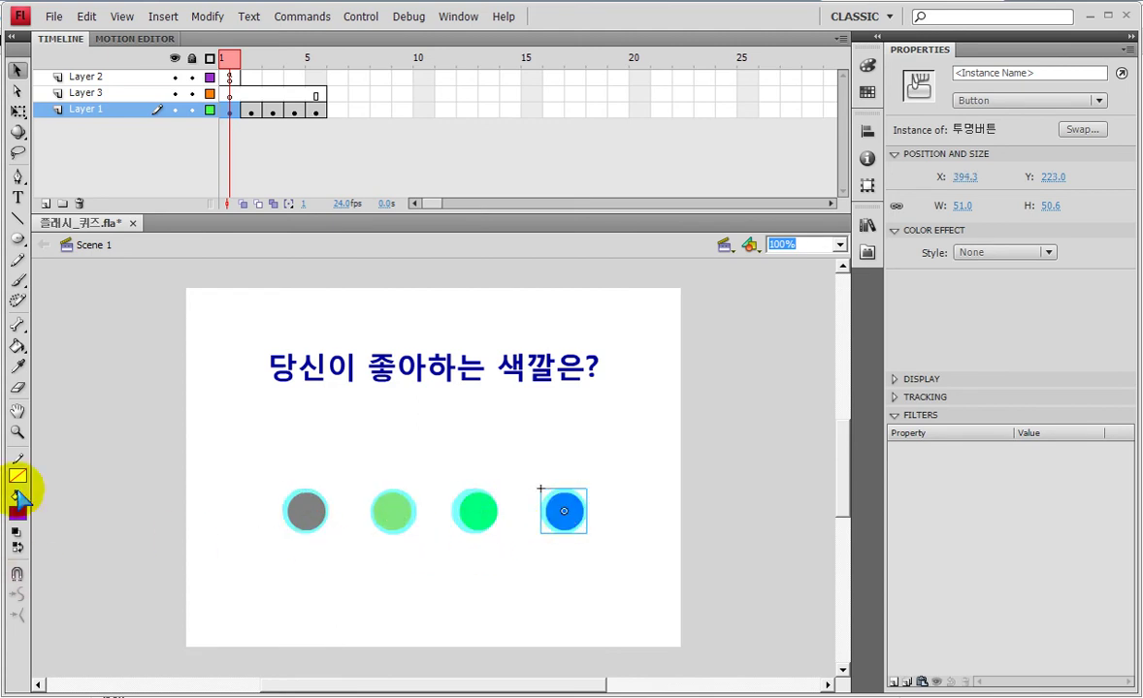
Move the transparent button over the green circle to X 299.3, centring it on the circle
{"action": "left_click", "coordinate": [17, 430]}
{"action": "left_click", "coordinate": [411, 445]}
{"action": "left_click", "coordinate": [17, 70]}
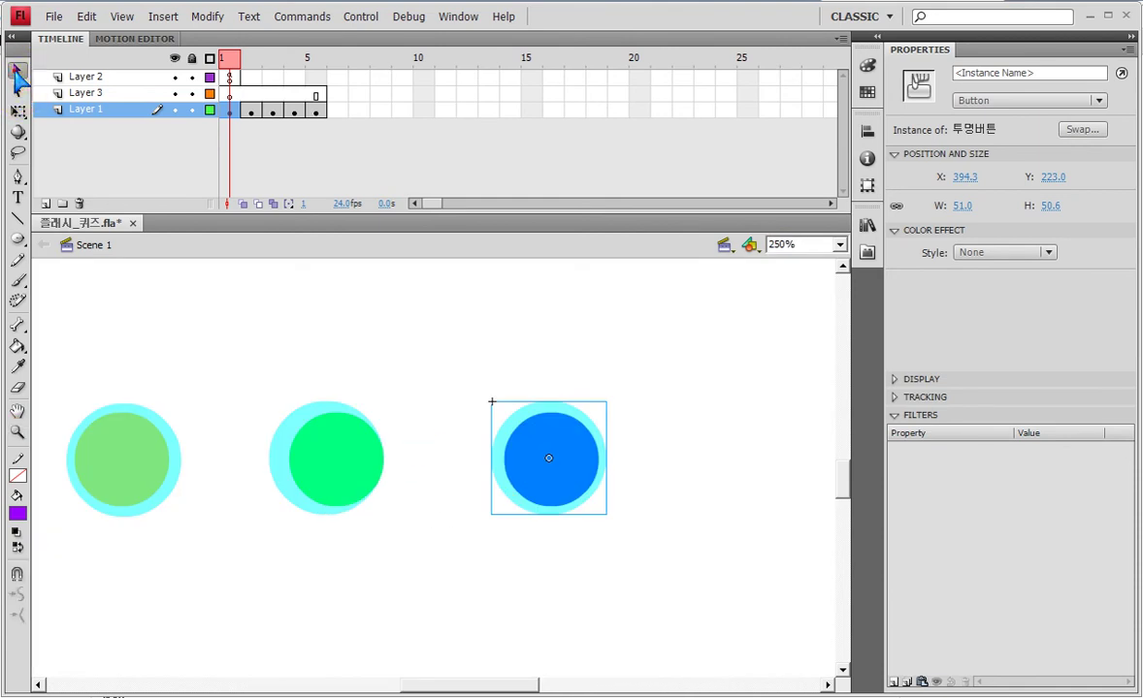
{"action": "left_click", "coordinate": [456, 330]}
{"action": "mouse_move", "coordinate": [333, 438]}
{"action": "left_mouse_down"}
{"action": "mouse_move", "coordinate": [449, 316]}
{"action": "mouse_move", "coordinate": [341, 437]}
{"action": "left_mouse_up"}
{"action": "left_click_drag", "start_coordinate": [313, 503], "coordinate": [245, 549]}
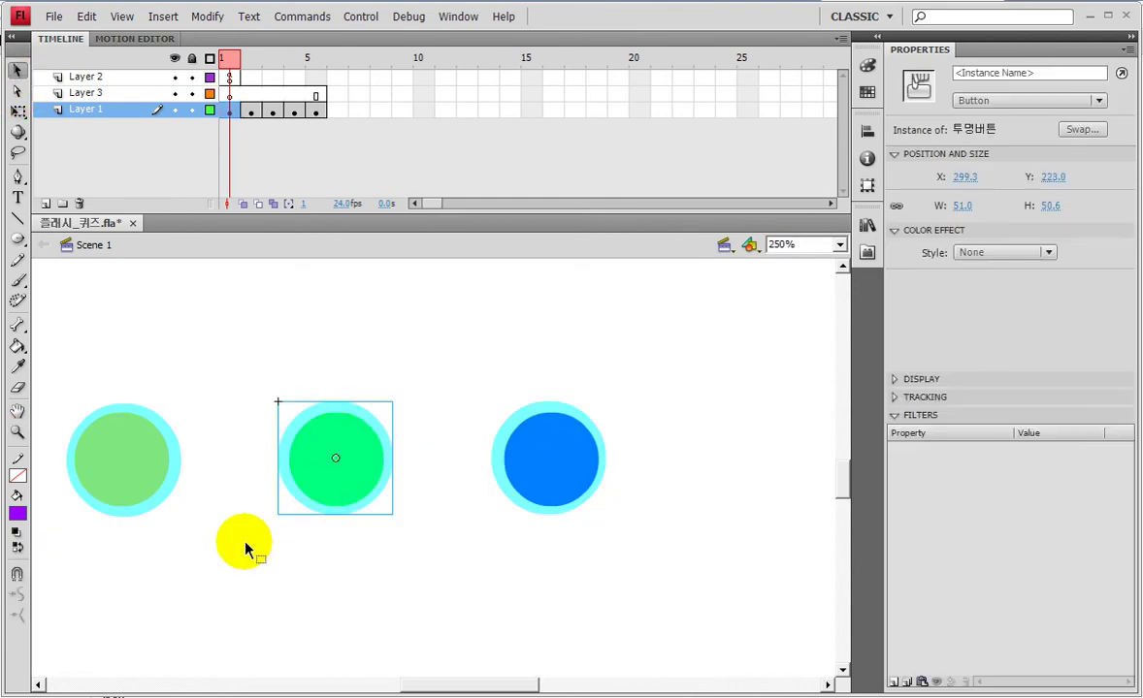
Test the movie, try the transparent buttons over the colored circles, and close the preview
{"action": "key", "text": "ctrl+Return"}
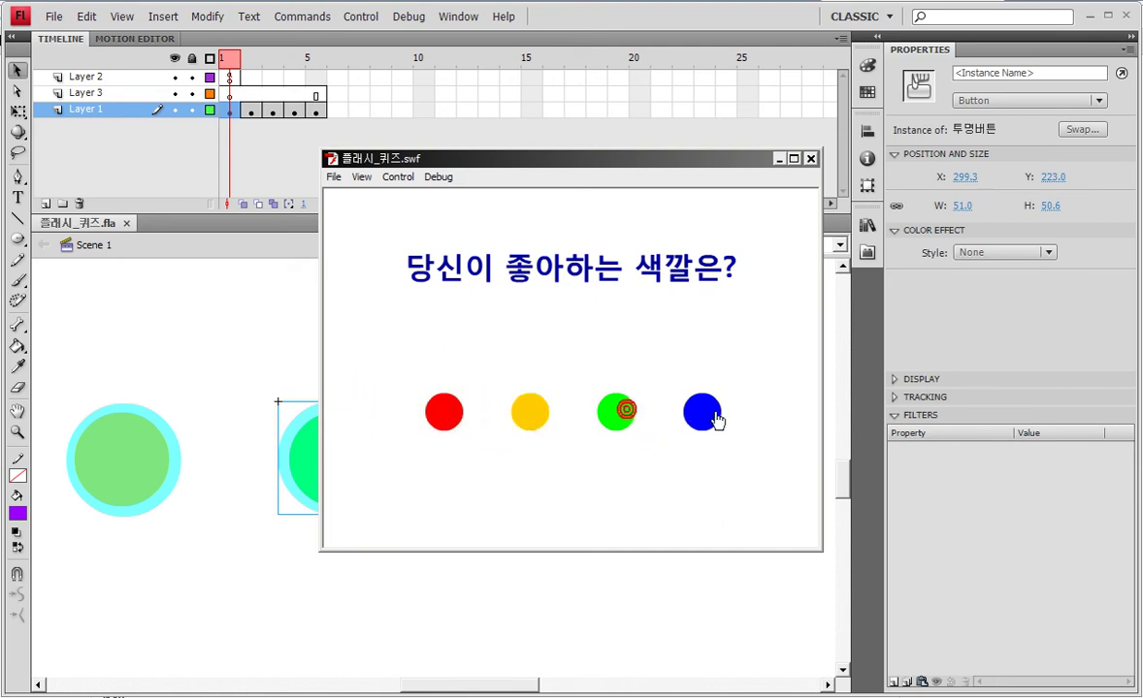
{"action": "left_click", "coordinate": [810, 158]}
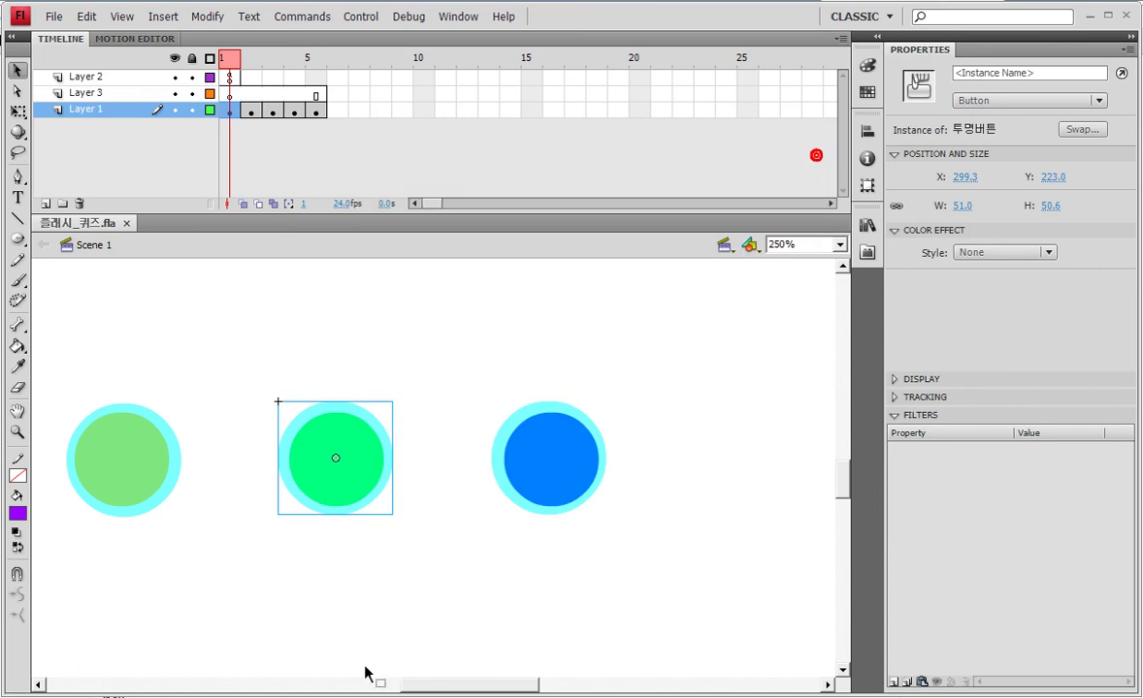
Select the transparent button over the red circle and display its behaviors
{"action": "left_click_drag", "start_coordinate": [428, 687], "coordinate": [361, 635]}
{"action": "left_click", "coordinate": [431, 469]}
{"action": "left_click_drag", "start_coordinate": [397, 430], "coordinate": [424, 427]}
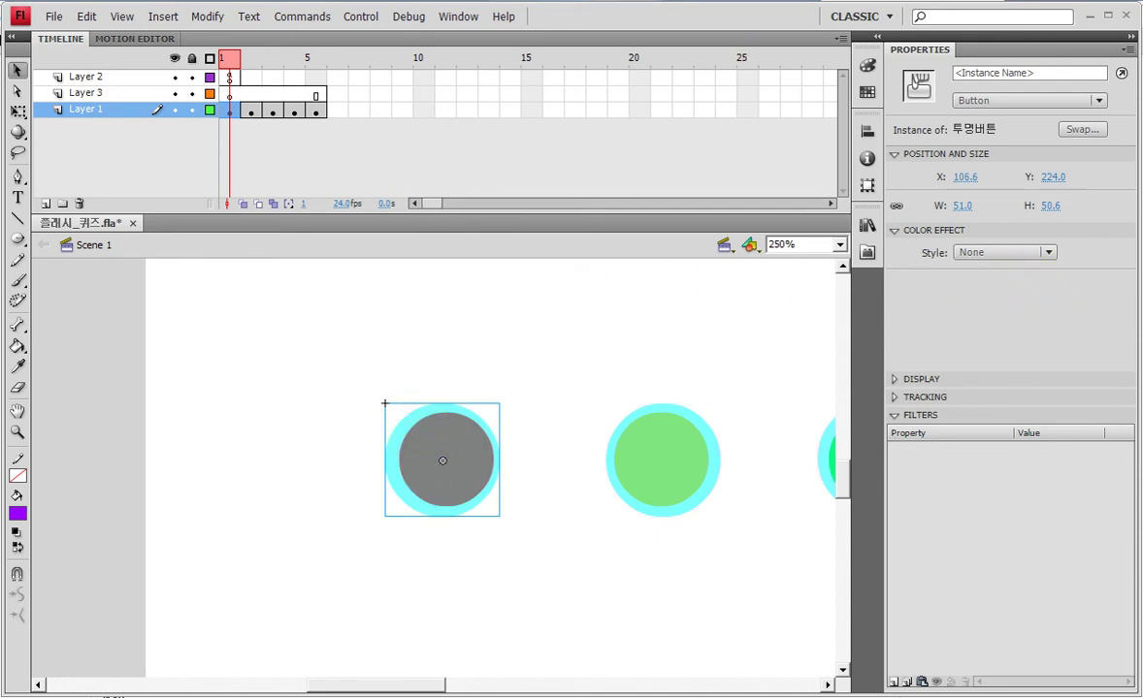
{"action": "left_click", "coordinate": [458, 16]}
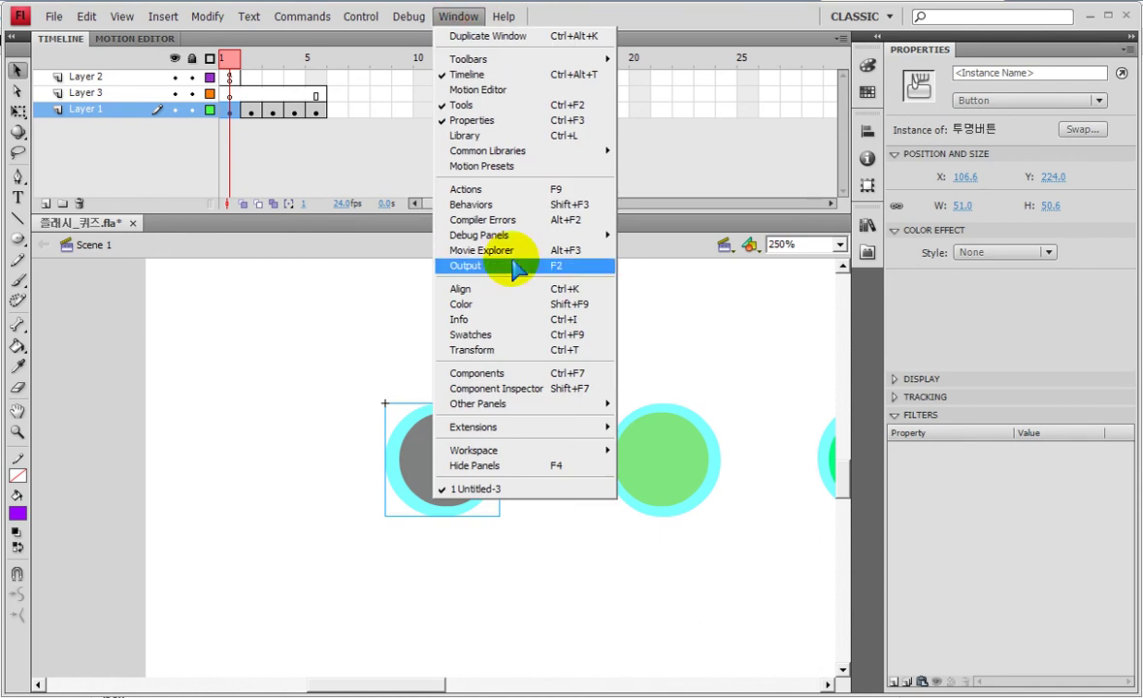
{"action": "left_click", "coordinate": [449, 207]}
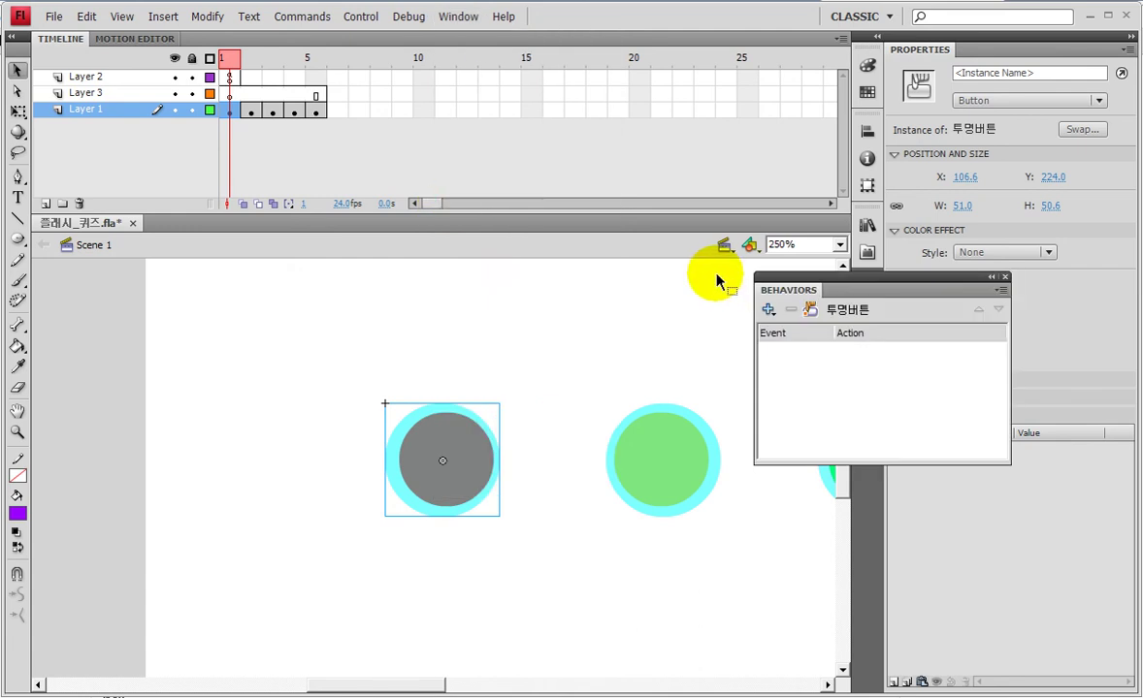
Add a Movieclip "Goto and Stop at frame or label" behavior targeting _root to the button over the red circle
{"action": "left_click", "coordinate": [769, 310]}
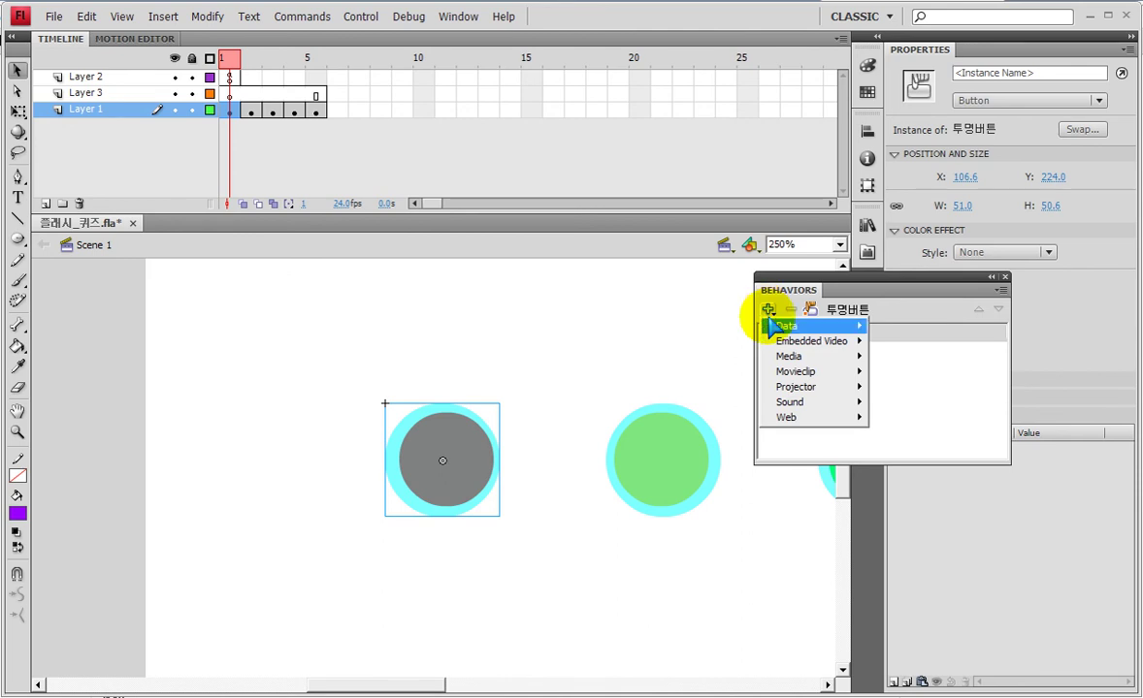
{"action": "mouse_move", "coordinate": [790, 355]}
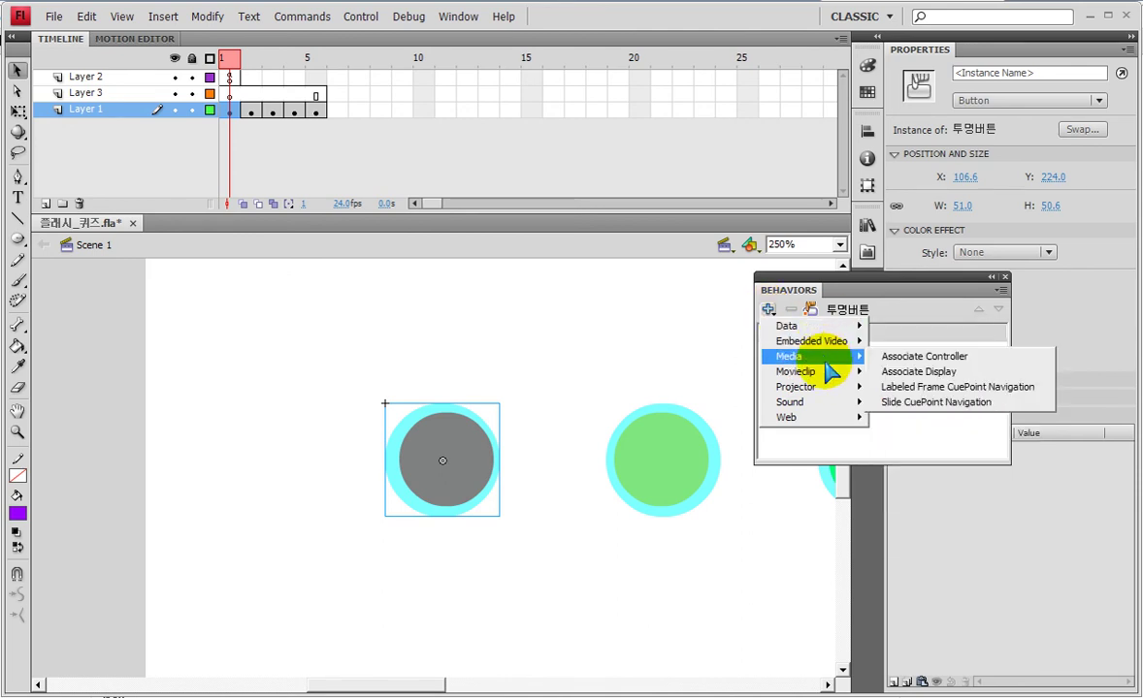
{"action": "mouse_move", "coordinate": [826, 374]}
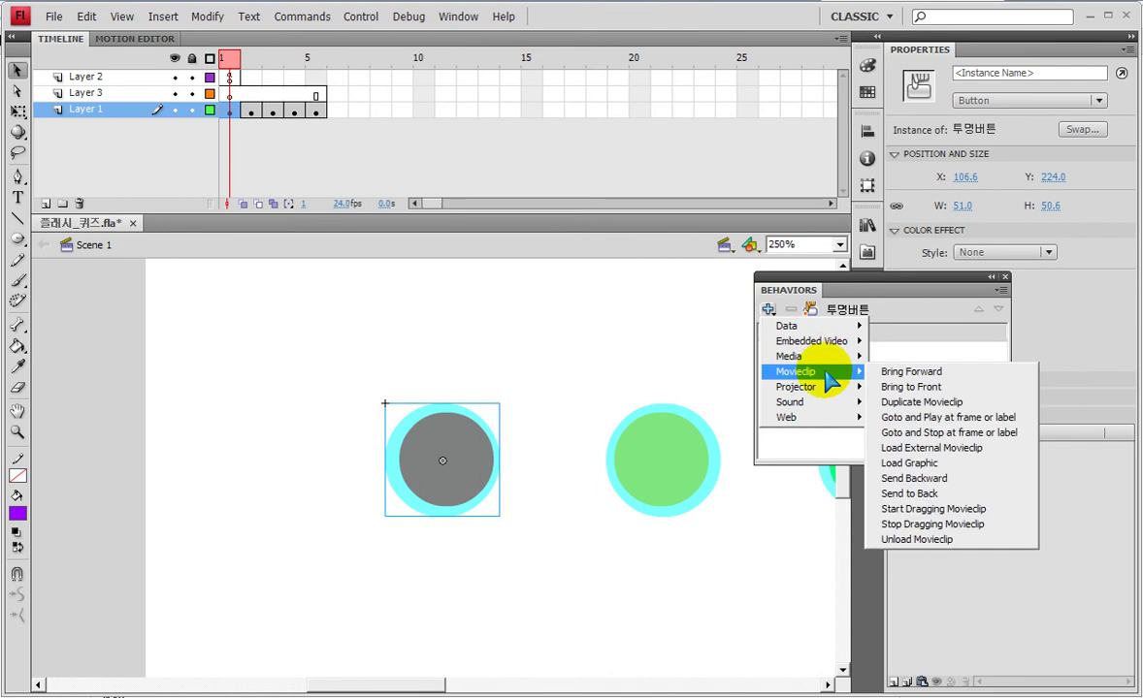
{"action": "left_click", "coordinate": [969, 434]}
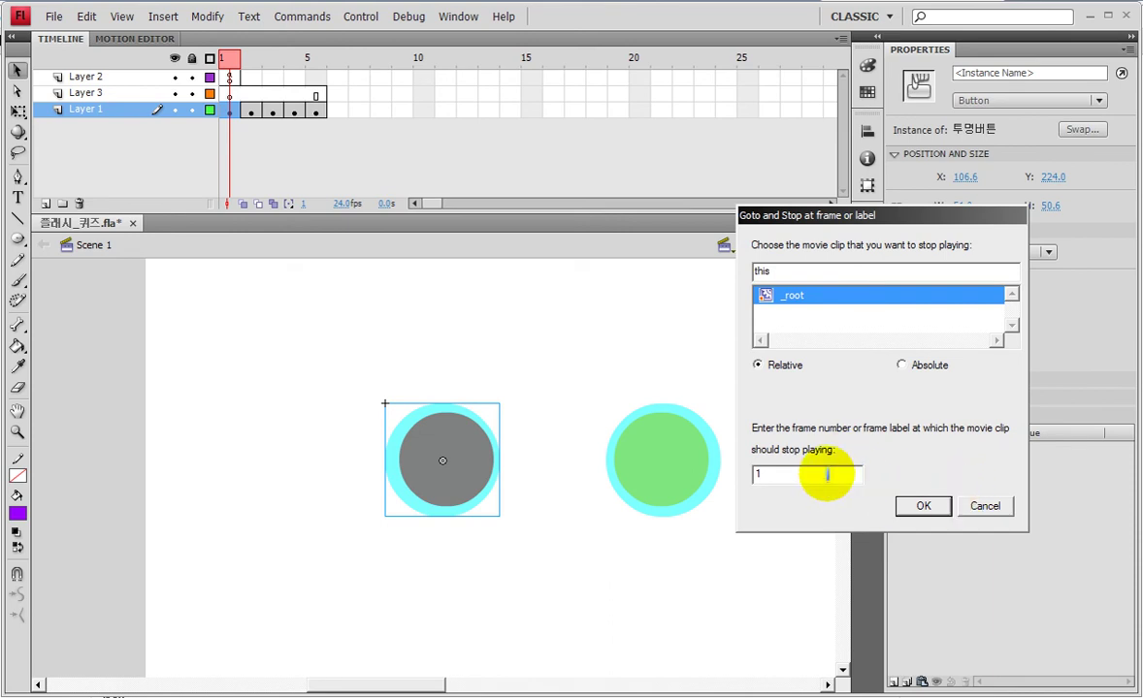
{"action": "double_click", "coordinate": [777, 478]}
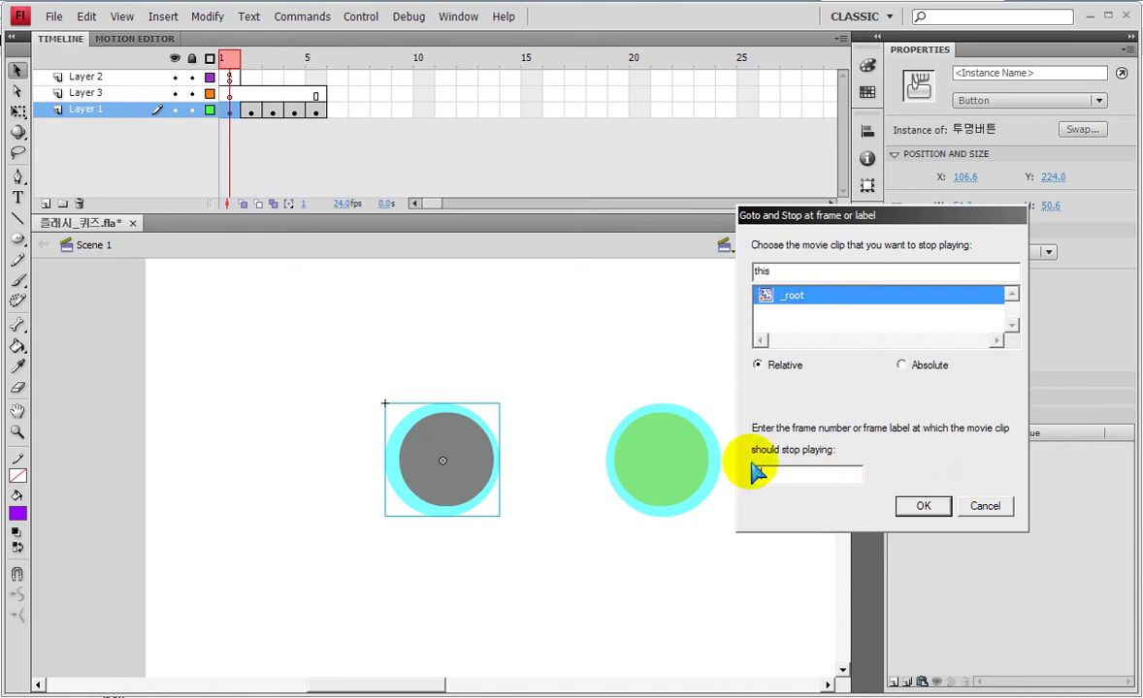
{"action": "left_click", "coordinate": [929, 507]}
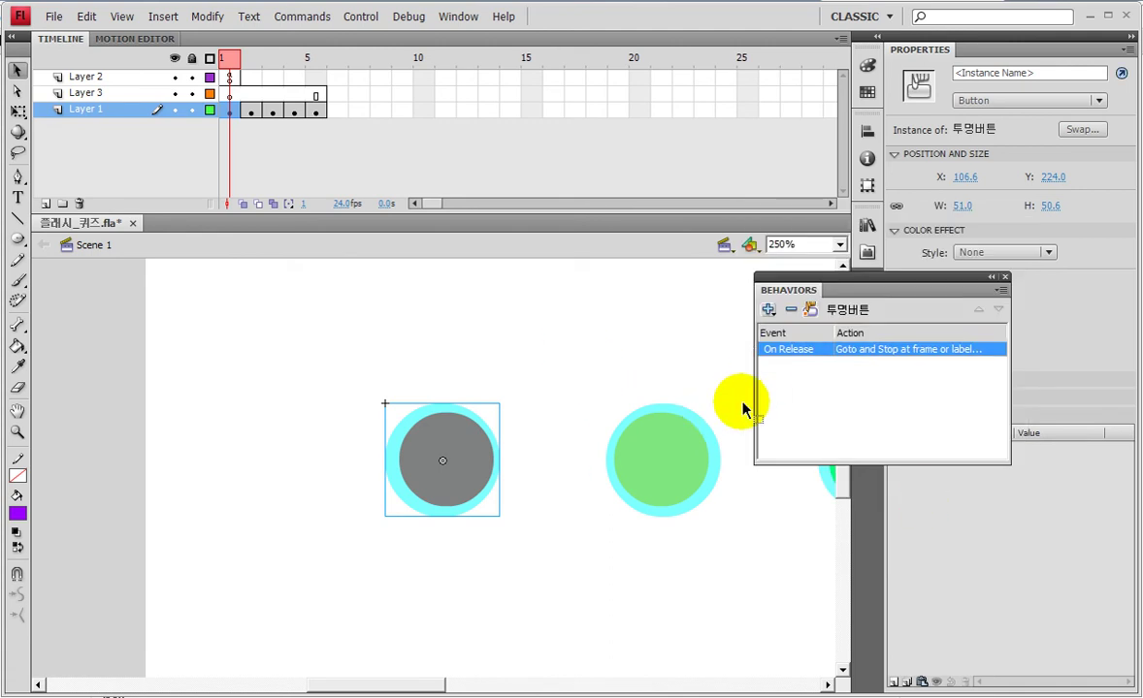
{"action": "left_click_drag", "start_coordinate": [365, 685], "coordinate": [423, 685]}
{"action": "left_click", "coordinate": [379, 399]}
{"action": "left_click", "coordinate": [337, 437]}
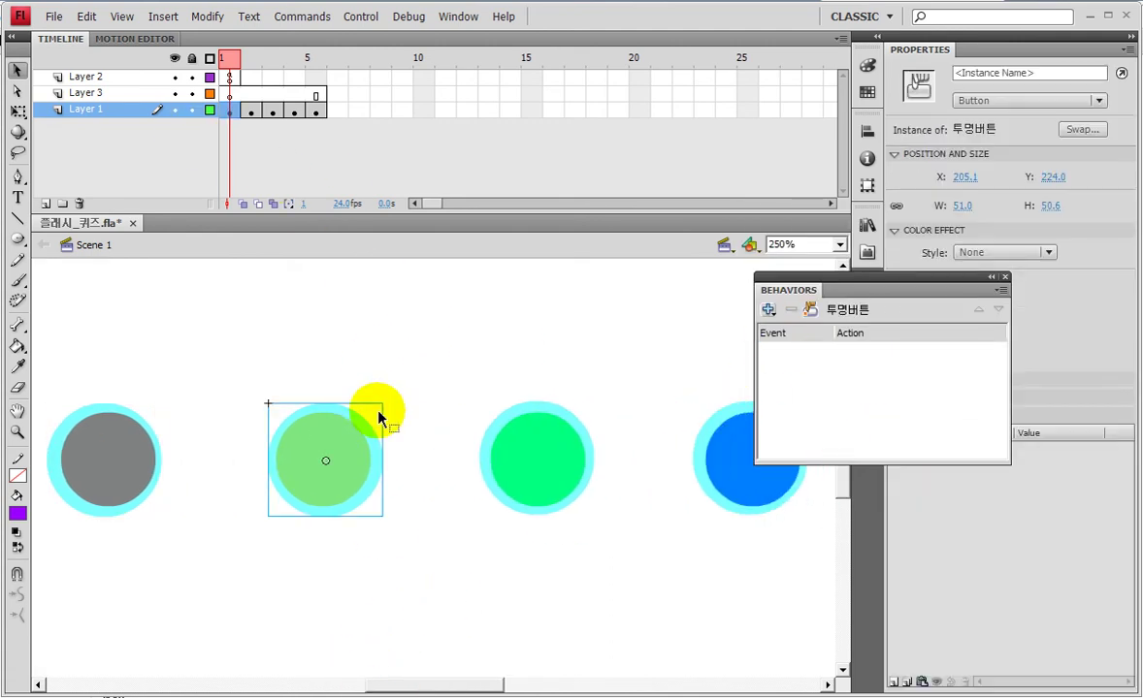
{"action": "left_click", "coordinate": [121, 422]}
{"action": "left_click", "coordinate": [303, 424], "text": "shift"}
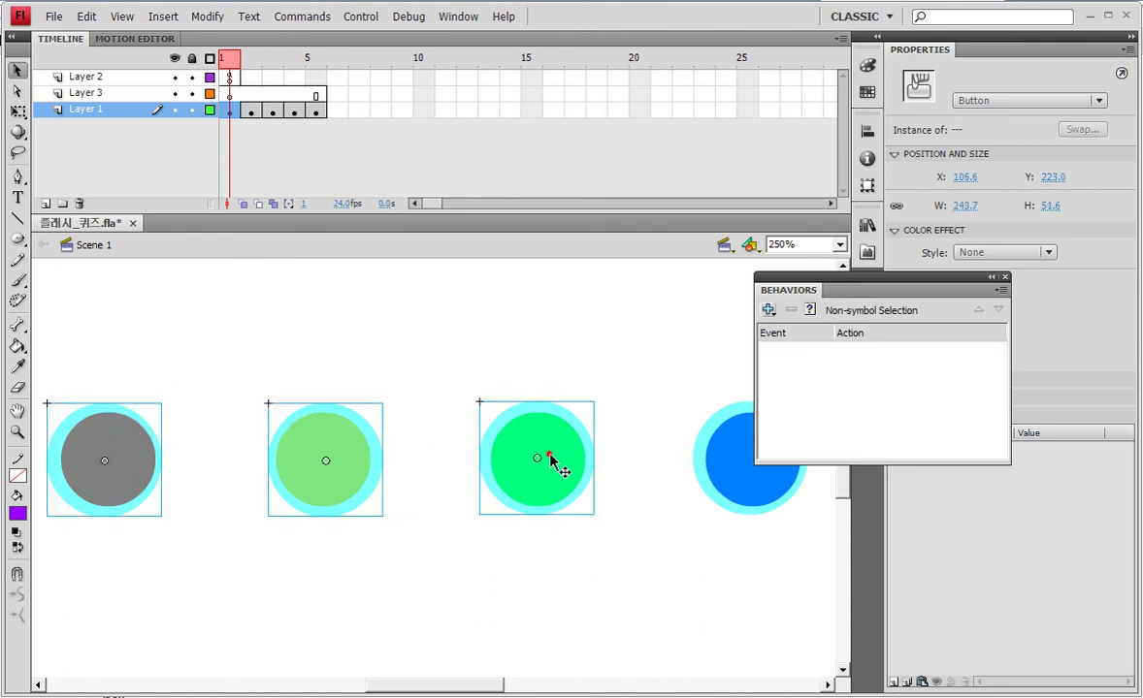
{"action": "left_click_drag", "start_coordinate": [435, 677], "coordinate": [462, 686]}
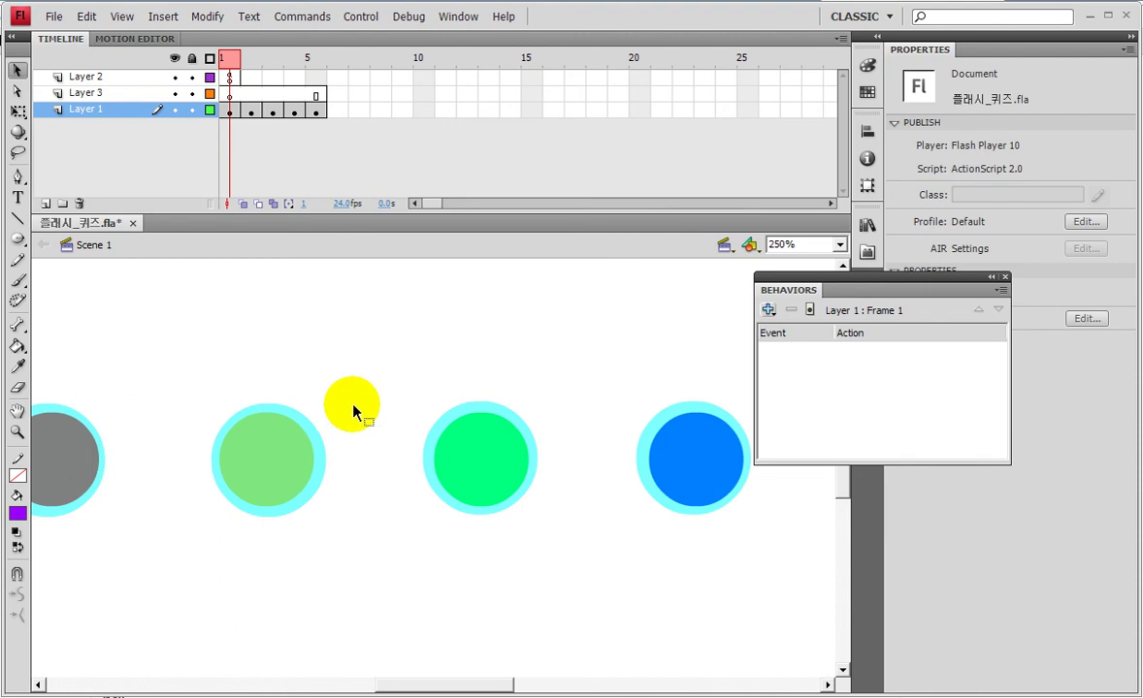
{"action": "scroll", "coordinate": [338, 482], "scroll_direction": "left", "scroll_amount": 2}
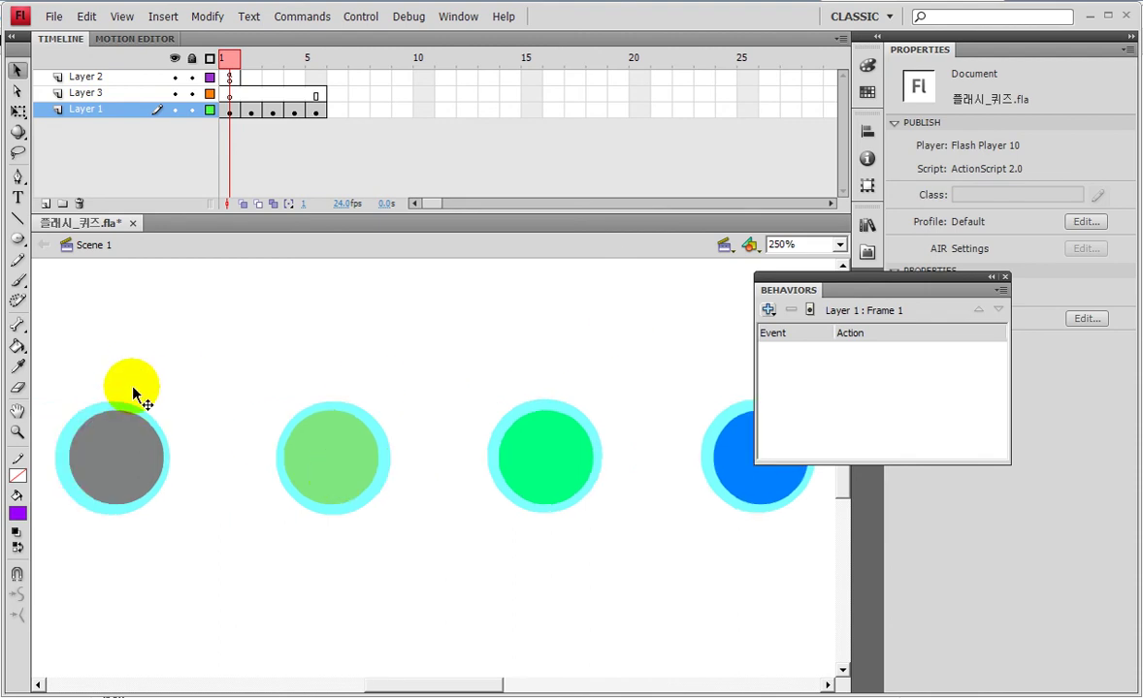
Cut all four transparent buttons from Layer 1 and paste them in place in frame 1 of Layer 3
{"action": "left_click", "coordinate": [120, 458]}
{"action": "left_click", "coordinate": [104, 445]}
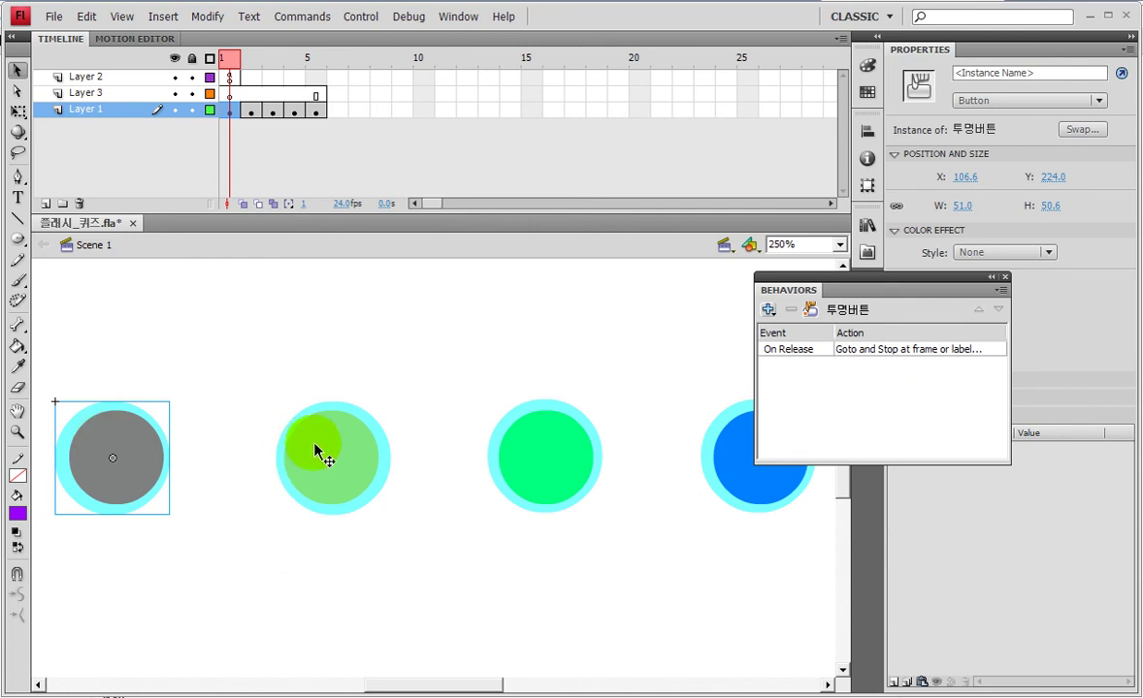
{"action": "left_click", "coordinate": [319, 443]}
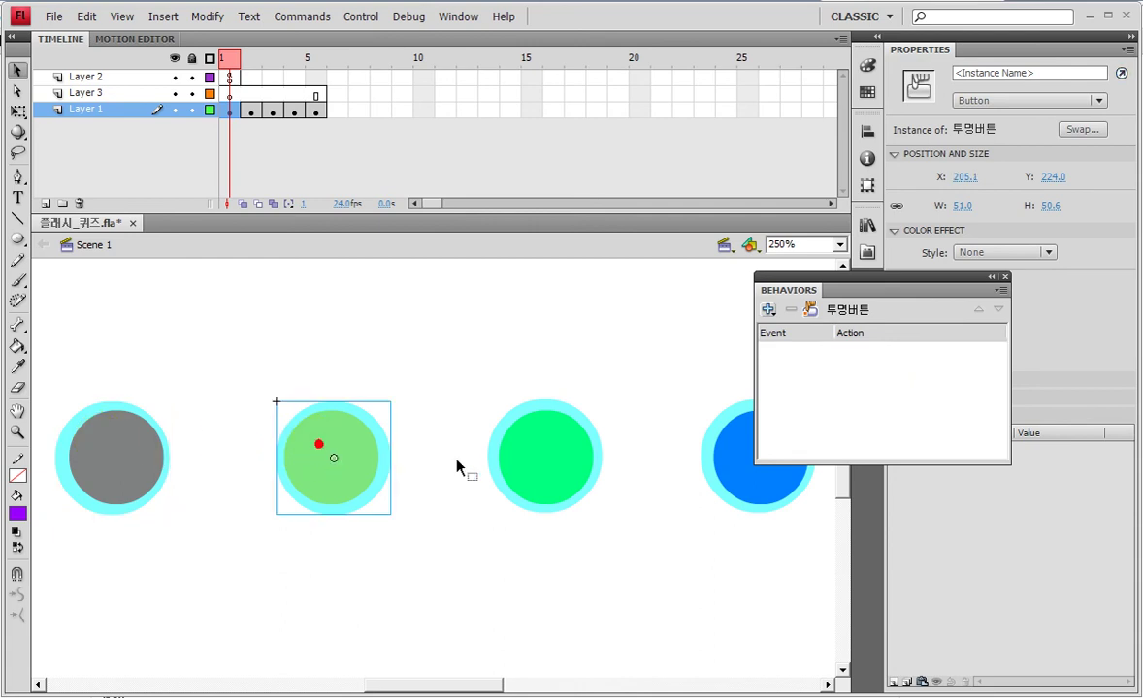
{"action": "left_click", "coordinate": [550, 470], "text": "shift"}
{"action": "left_click", "coordinate": [744, 471], "text": "shift"}
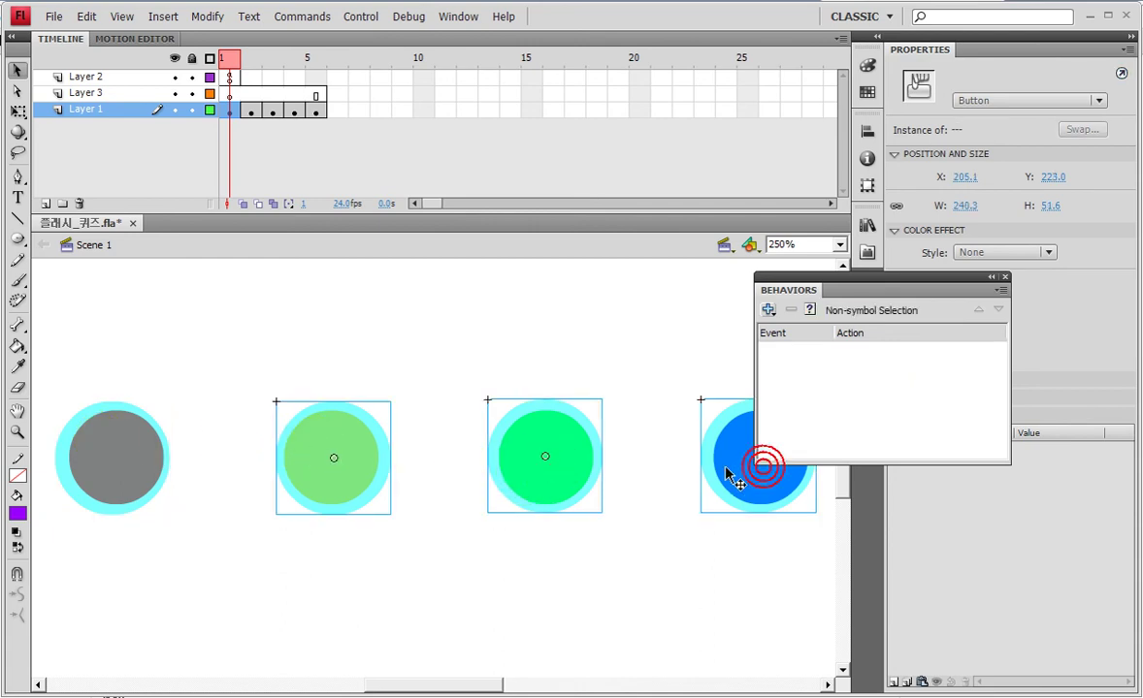
{"action": "left_click", "coordinate": [145, 449], "text": "shift"}
{"action": "key", "text": "Delete"}
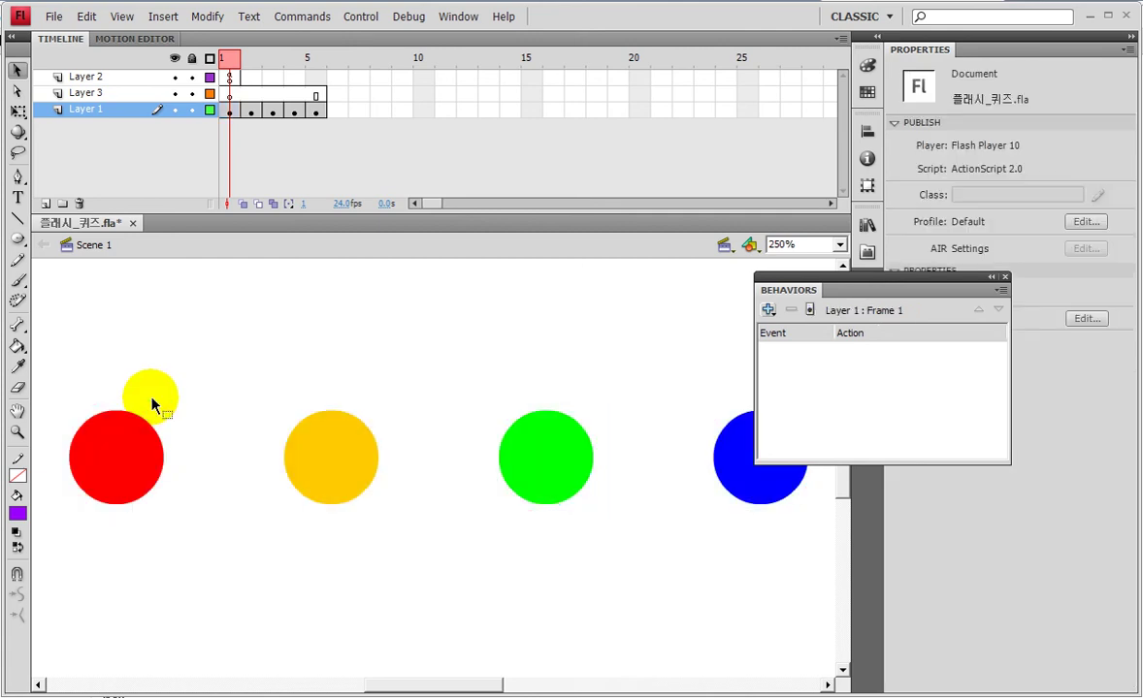
{"action": "left_click", "coordinate": [229, 94]}
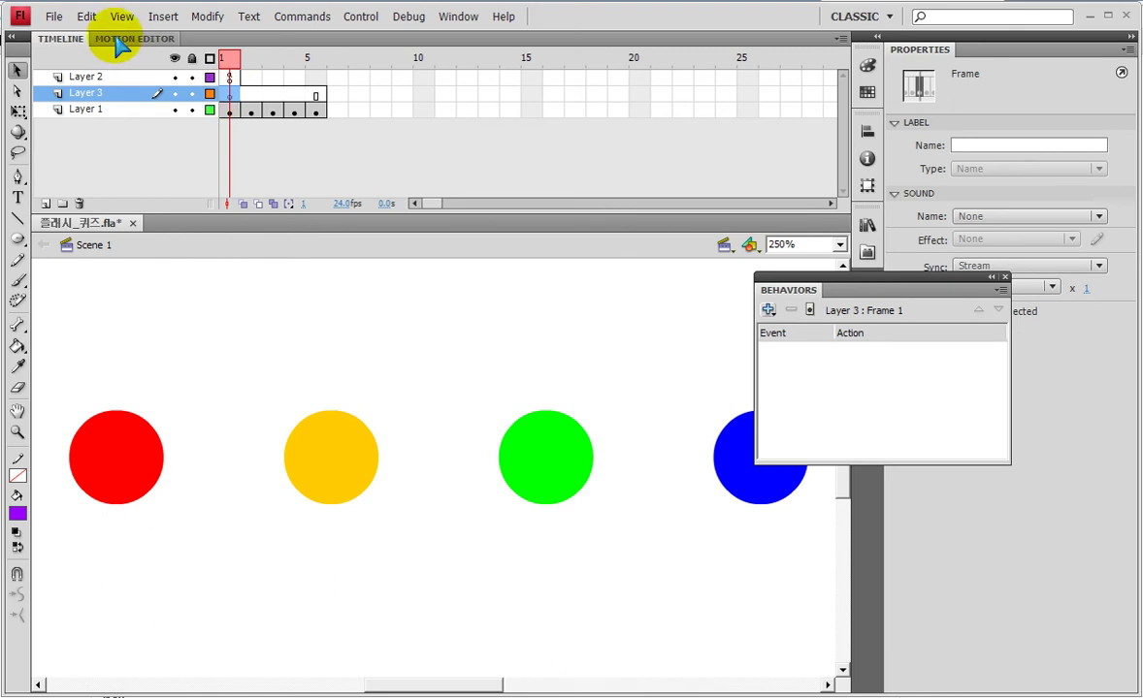
{"action": "left_click", "coordinate": [84, 17]}
{"action": "left_click", "coordinate": [130, 122]}
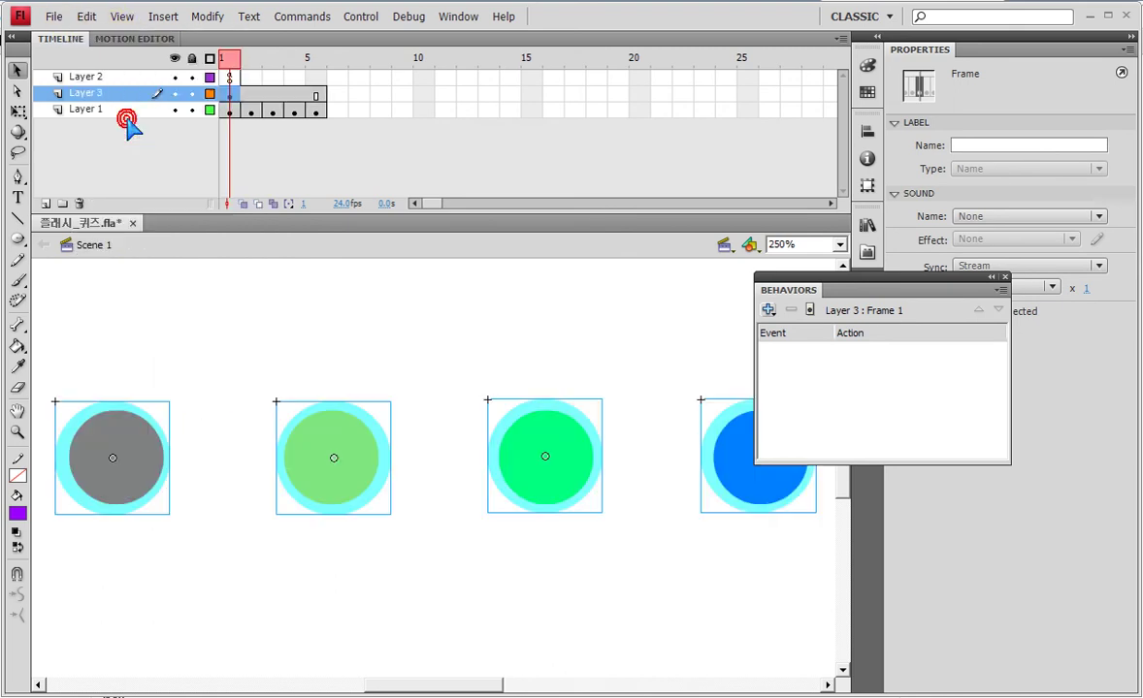
Toggle the visibility of Layer 1 and Layer 3 to check which objects each layer holds
{"action": "left_click", "coordinate": [174, 57]}
{"action": "left_click", "coordinate": [174, 110]}
{"action": "left_click", "coordinate": [174, 109]}
{"action": "left_click", "coordinate": [174, 94]}
{"action": "left_click", "coordinate": [174, 94]}
{"action": "left_click", "coordinate": [174, 94]}
{"action": "left_click", "coordinate": [173, 95]}
{"action": "left_click", "coordinate": [171, 112]}
{"action": "left_click", "coordinate": [174, 109]}
{"action": "left_click", "coordinate": [174, 109]}
{"action": "left_click", "coordinate": [173, 110]}
{"action": "left_click", "coordinate": [174, 109]}
{"action": "left_click", "coordinate": [174, 58]}
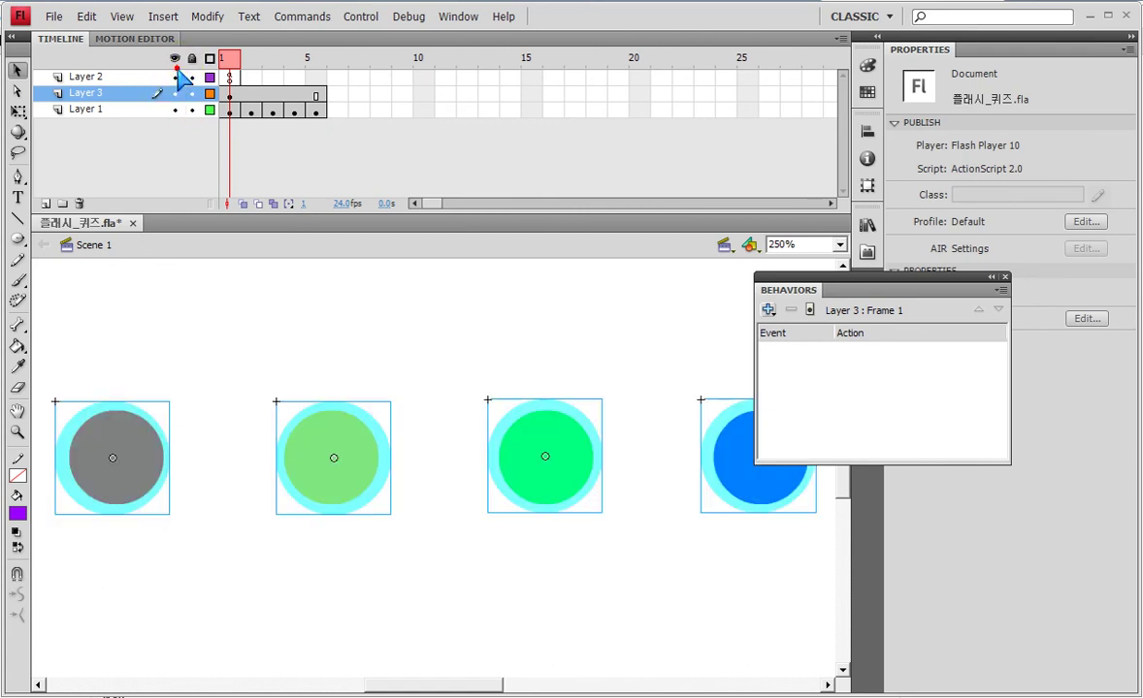
{"action": "left_click", "coordinate": [174, 94]}
{"action": "left_click", "coordinate": [173, 93]}
{"action": "left_click", "coordinate": [174, 94]}
{"action": "left_click", "coordinate": [169, 135]}
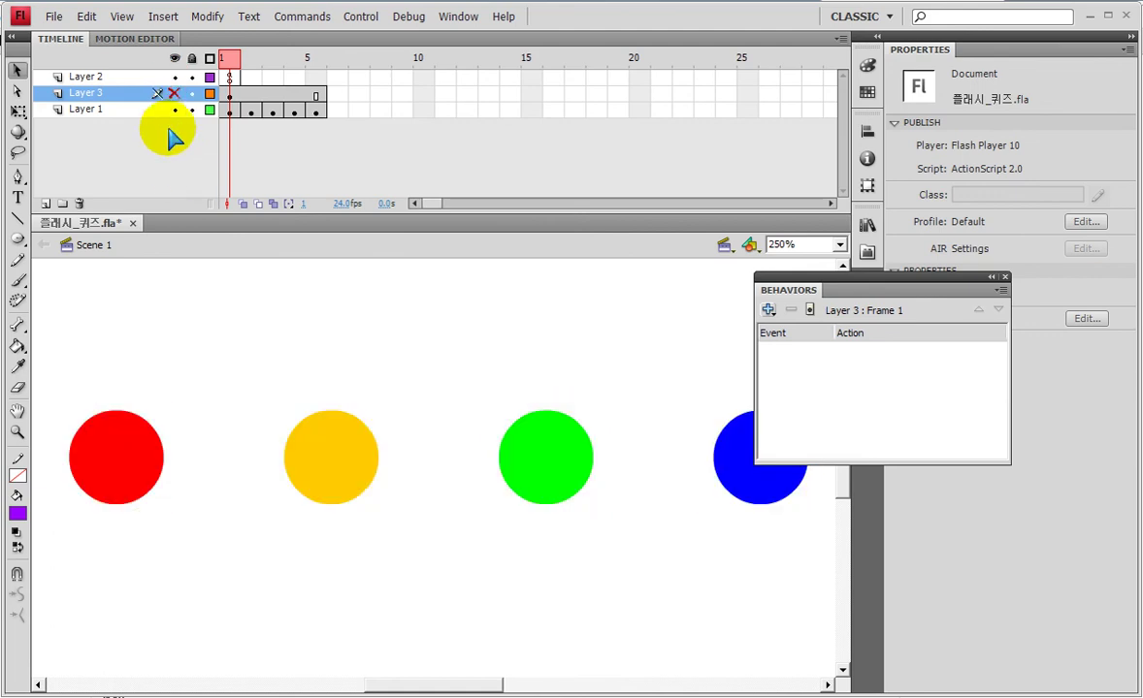
Hide Layer 1 and show Layer 3 so that only the transparent buttons are displayed
{"action": "left_click", "coordinate": [175, 110]}
{"action": "left_click", "coordinate": [175, 93]}
{"action": "left_click", "coordinate": [187, 288]}
Review the Goto and Stop settings of the first transparent button's On Release behavior and close them
{"action": "left_click", "coordinate": [110, 469]}
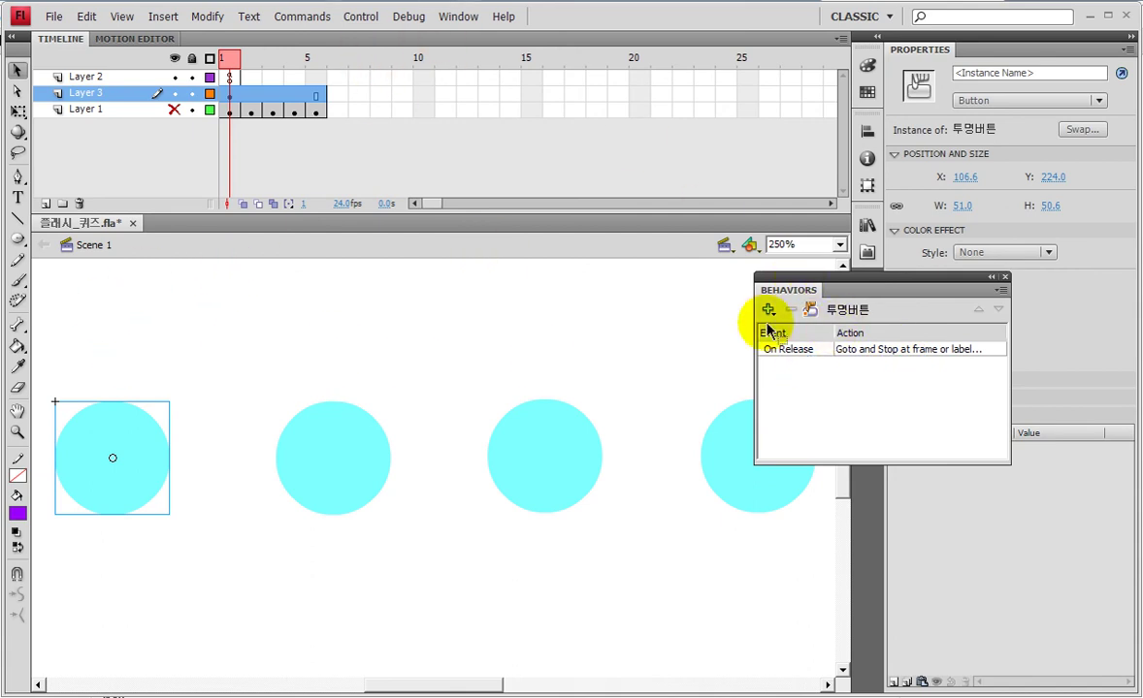
{"action": "left_click", "coordinate": [859, 350]}
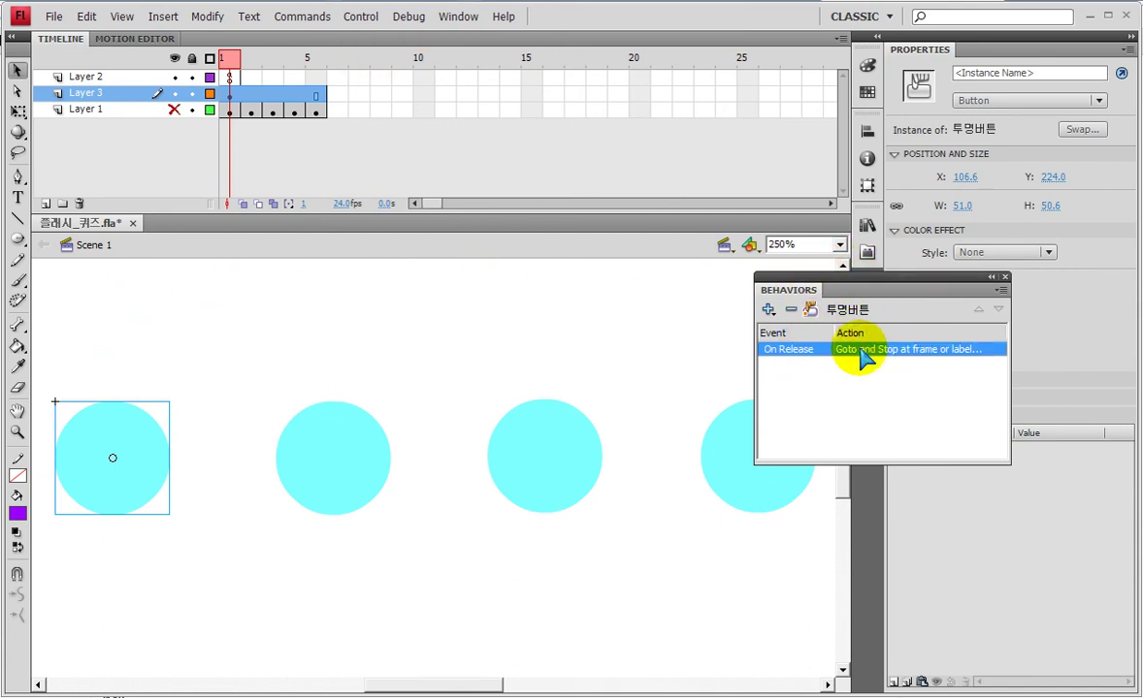
{"action": "double_click", "coordinate": [879, 357]}
{"action": "left_click", "coordinate": [258, 411]}
{"action": "left_click", "coordinate": [923, 505]}
Give the second transparent button, over the amber circle, a Goto and Stop behavior that stops _root at frame 3
{"action": "left_click", "coordinate": [339, 469]}
{"action": "left_click", "coordinate": [768, 308]}
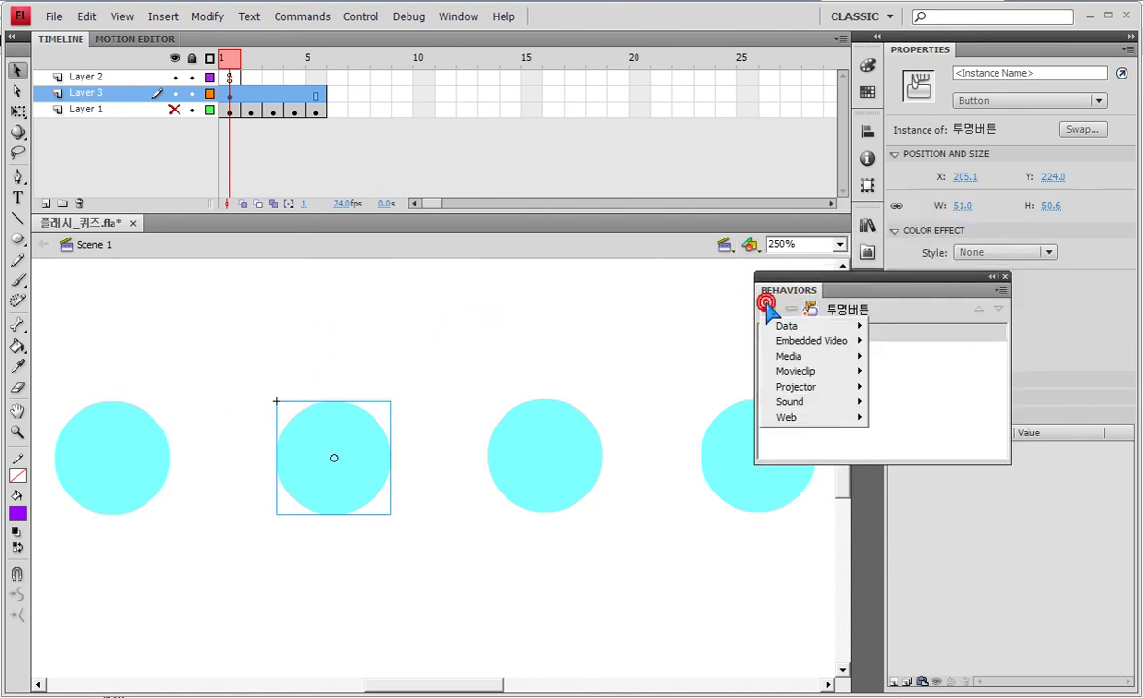
{"action": "mouse_move", "coordinate": [781, 371]}
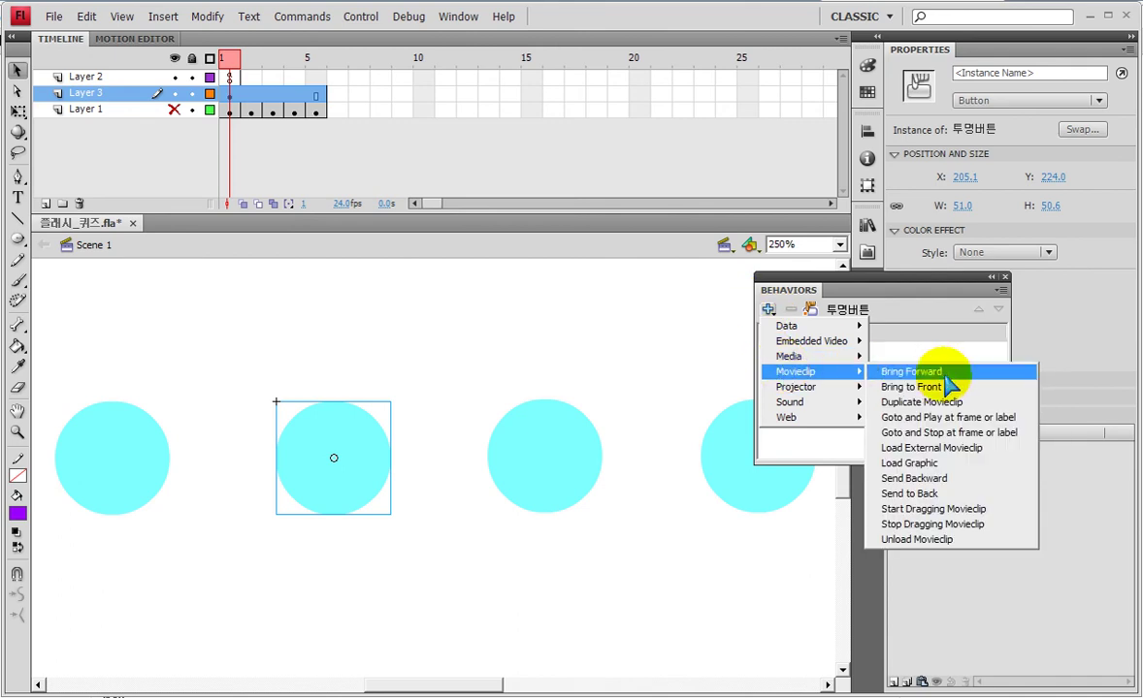
{"action": "left_click", "coordinate": [946, 433]}
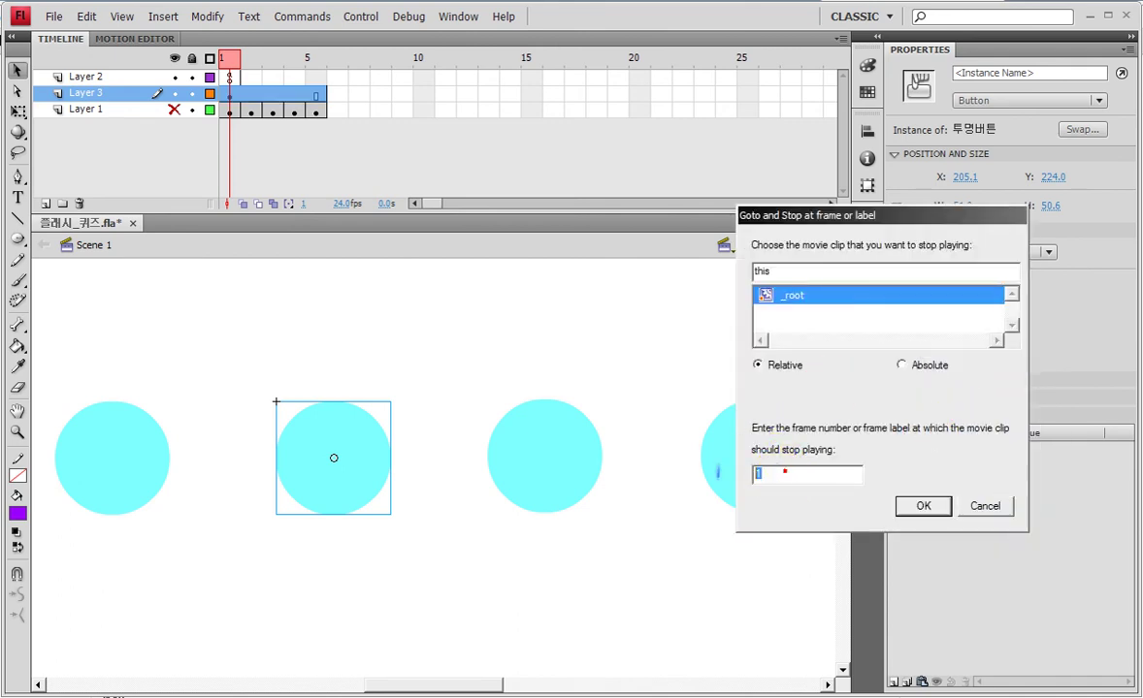
{"action": "type", "text": "3"}
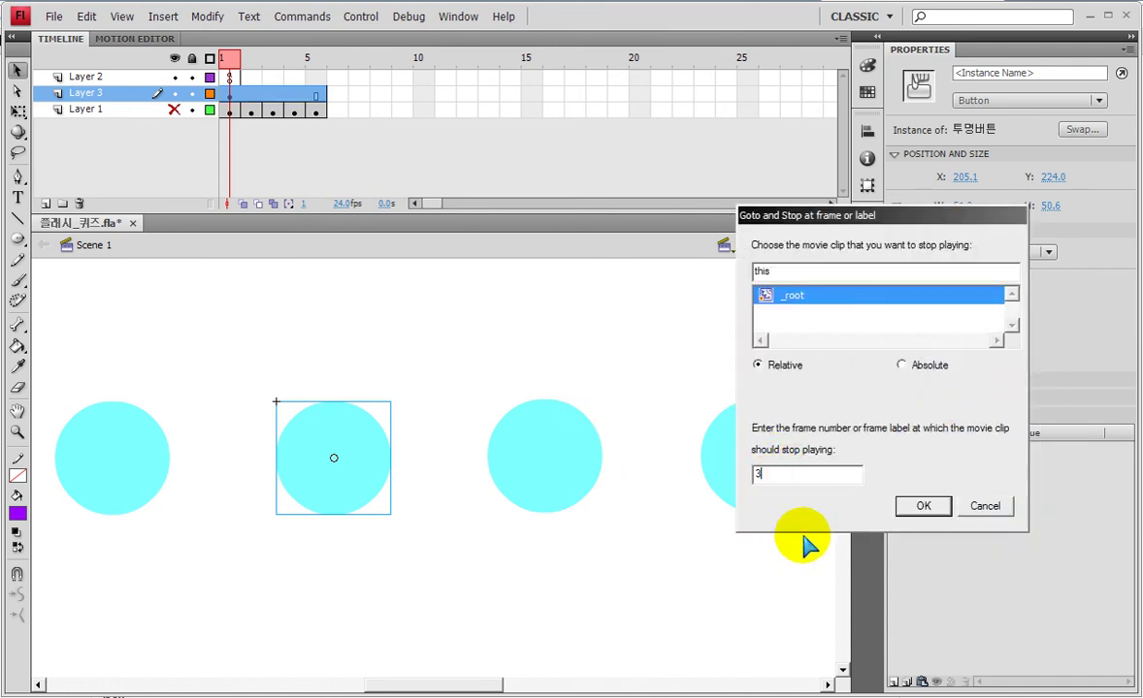
{"action": "left_click", "coordinate": [917, 506]}
Give the third transparent button, over the green circle, a Goto and Stop behavior that stops _root at frame 4
{"action": "left_click", "coordinate": [521, 474]}
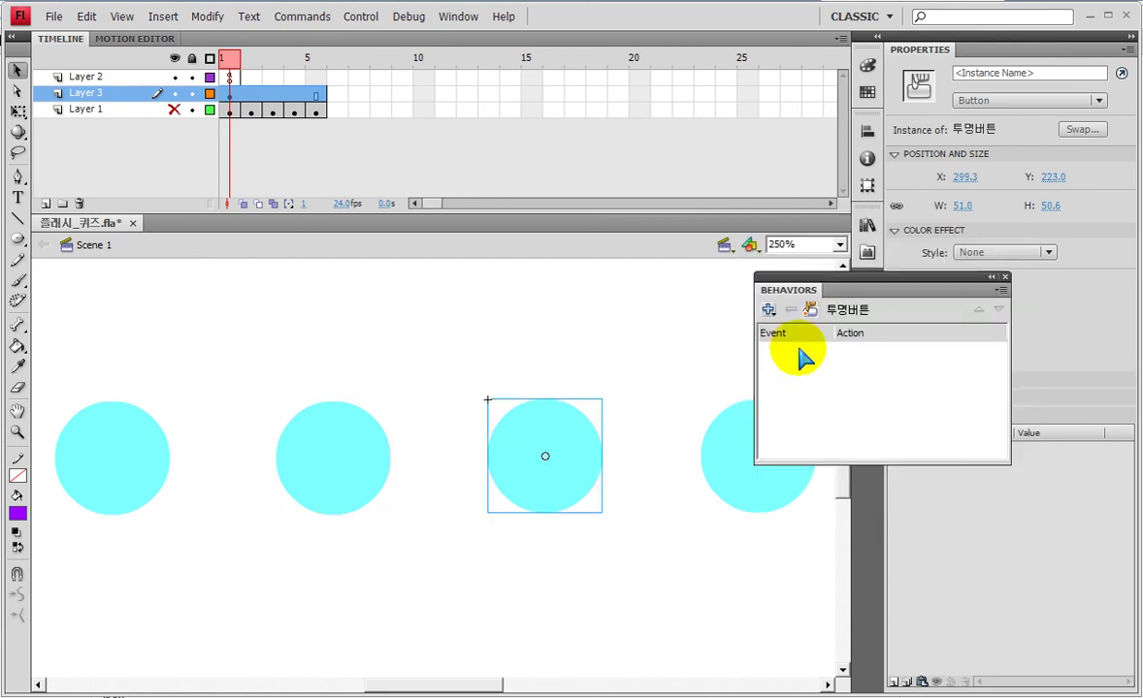
{"action": "left_click", "coordinate": [769, 310]}
{"action": "mouse_move", "coordinate": [797, 375]}
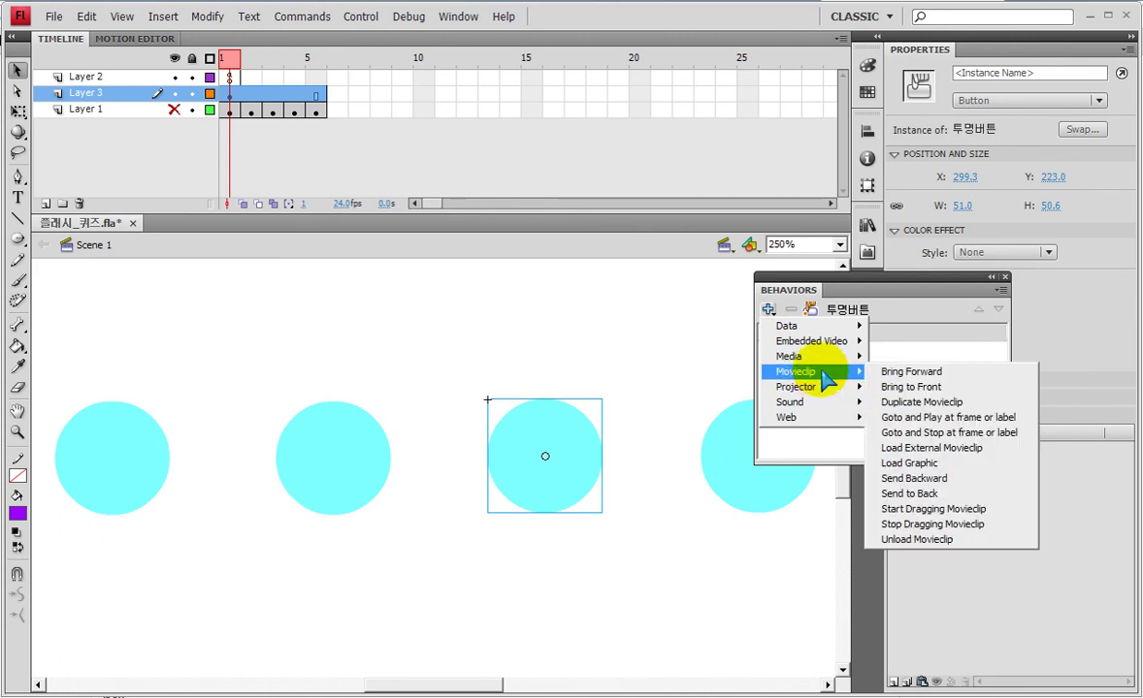
{"action": "left_click", "coordinate": [944, 433]}
{"action": "left_click_drag", "start_coordinate": [804, 477], "coordinate": [589, 477]}
{"action": "type", "text": "4"}
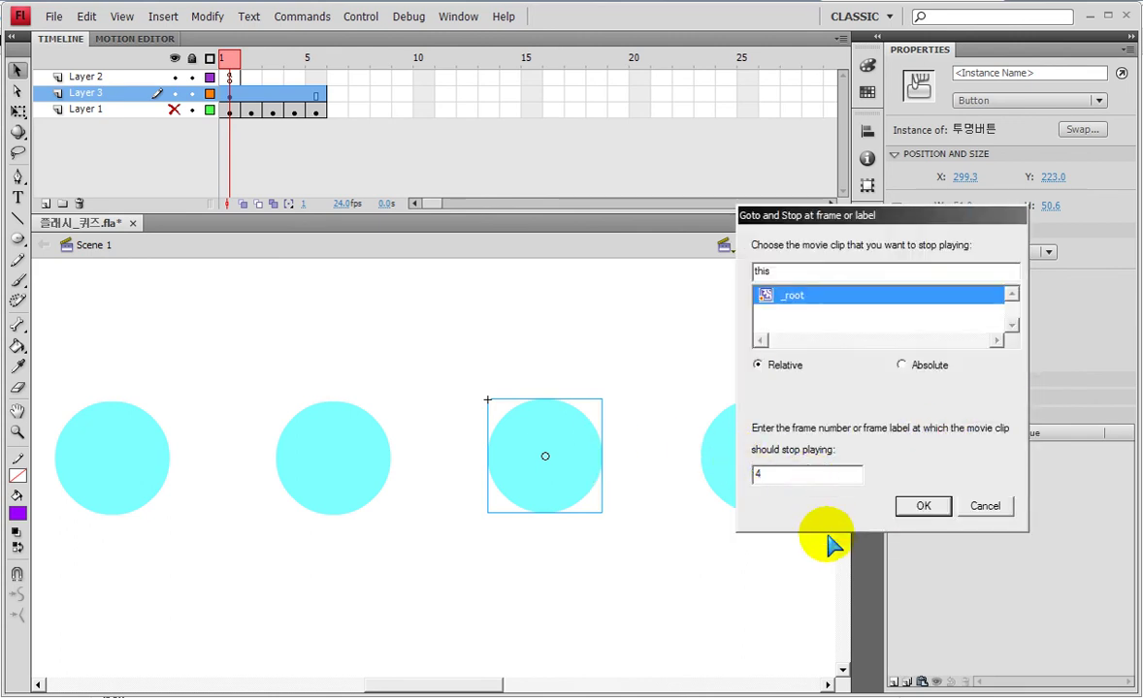
{"action": "left_click", "coordinate": [926, 508]}
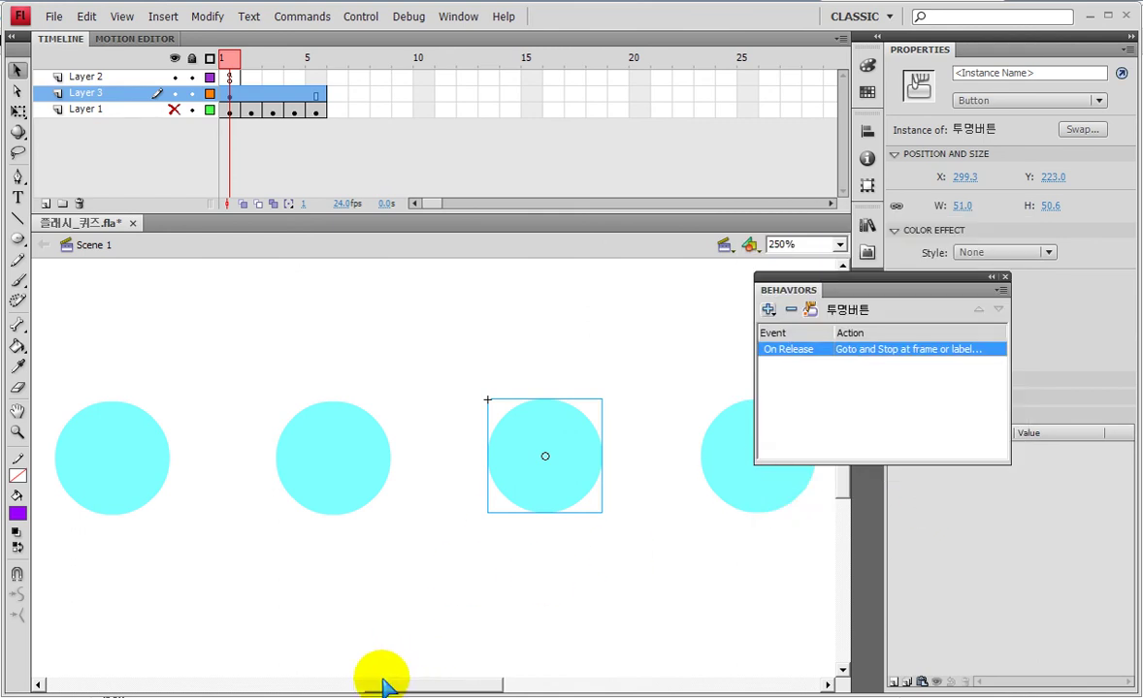
Give the fourth transparent button, over the blue circle, a Goto and Stop behavior that stops _root at frame 5
{"action": "left_click_drag", "start_coordinate": [398, 685], "coordinate": [516, 686]}
{"action": "left_click_drag", "start_coordinate": [345, 368], "coordinate": [539, 553]}
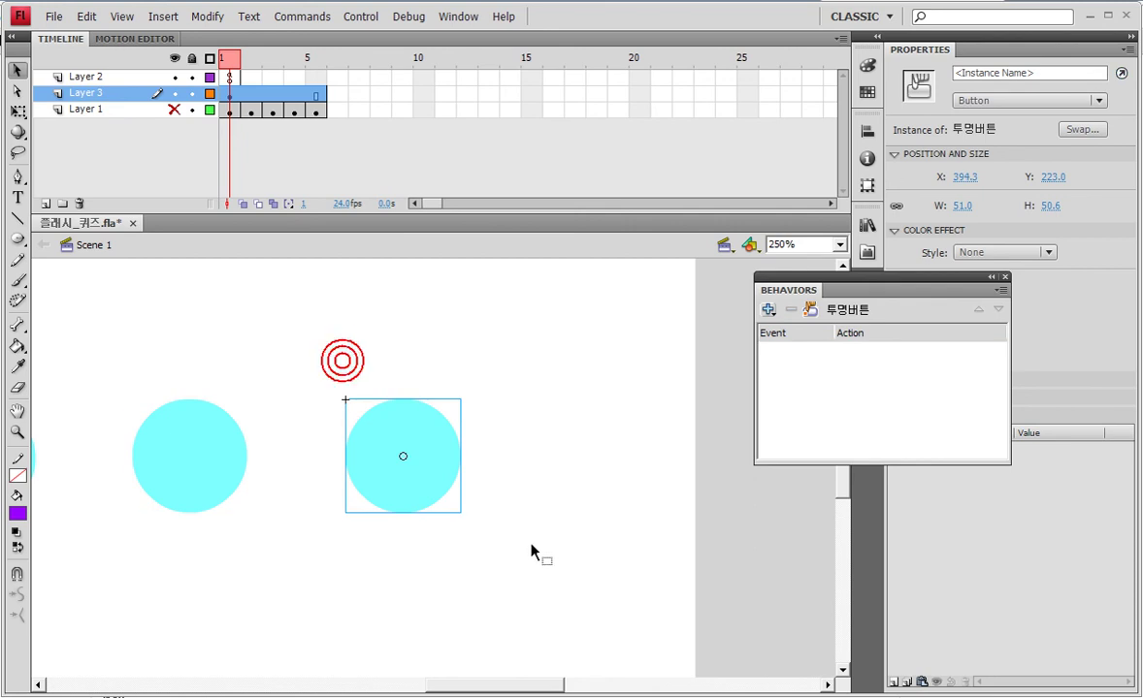
{"action": "left_click", "coordinate": [767, 310]}
{"action": "mouse_move", "coordinate": [809, 394]}
{"action": "mouse_move", "coordinate": [798, 372]}
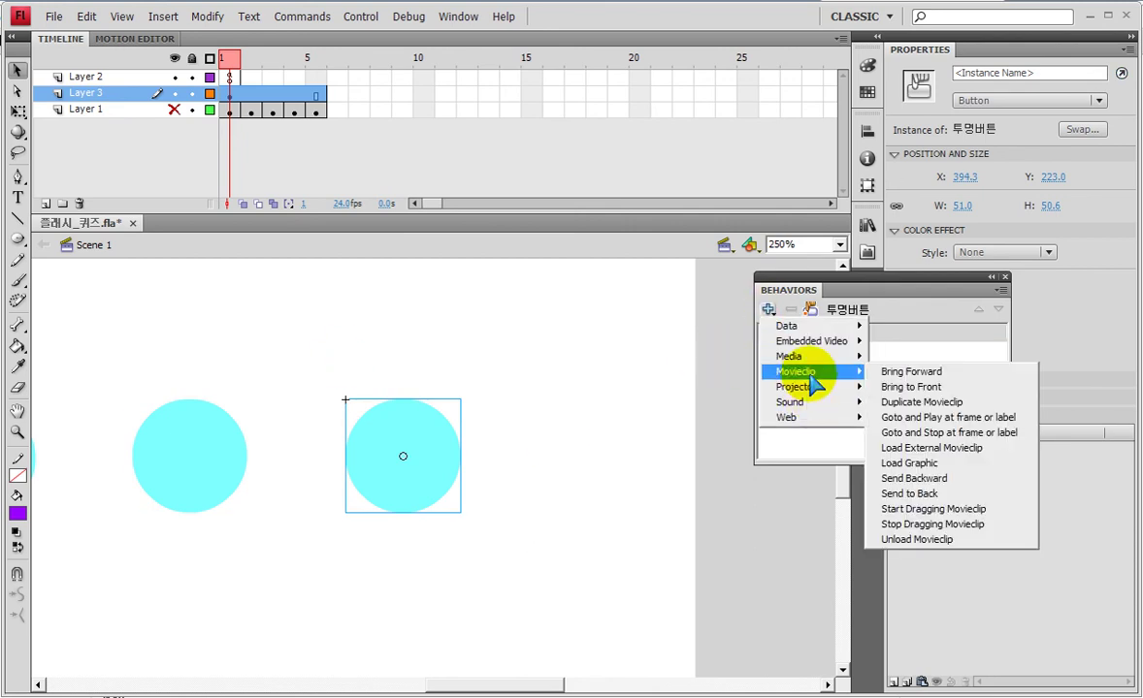
{"action": "left_click", "coordinate": [939, 451]}
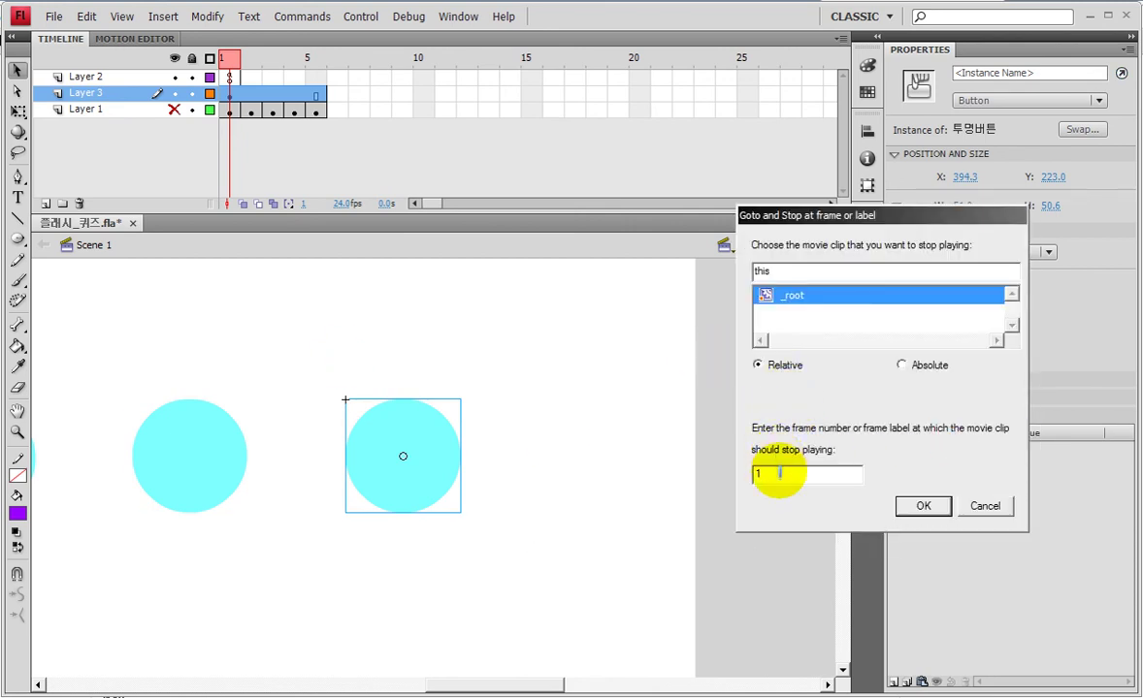
{"action": "type", "text": "5"}
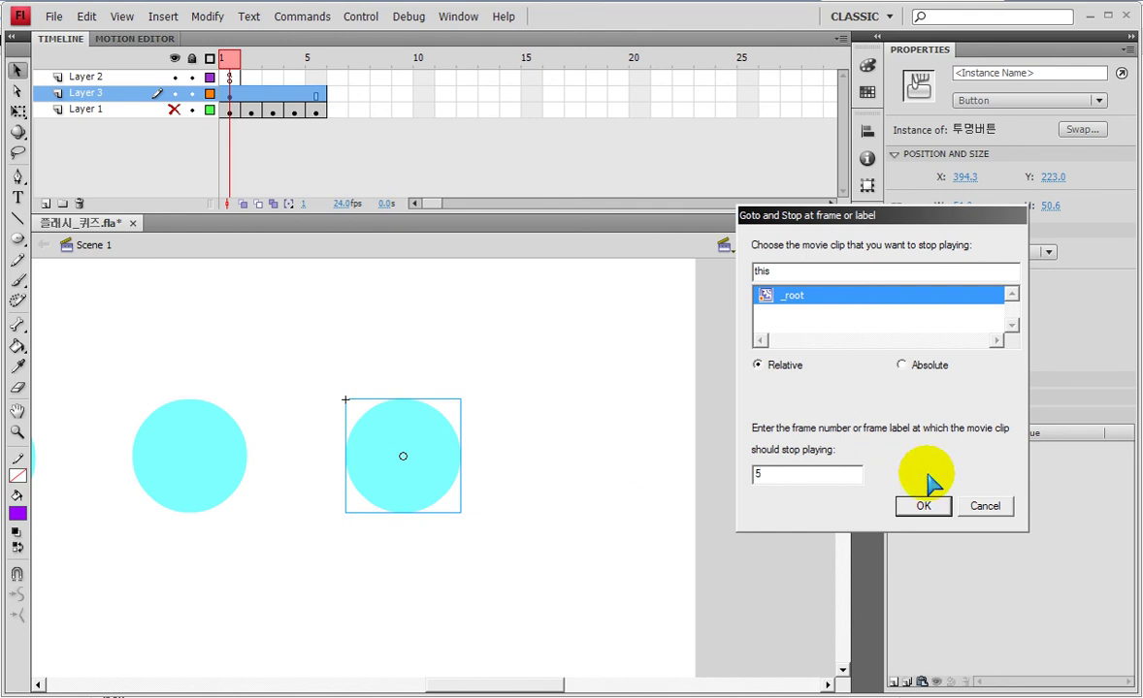
{"action": "left_click", "coordinate": [923, 506]}
Test the movie several times, choosing the green circle and the blue circle to check their result frames
{"action": "key", "text": "ctrl+Return"}
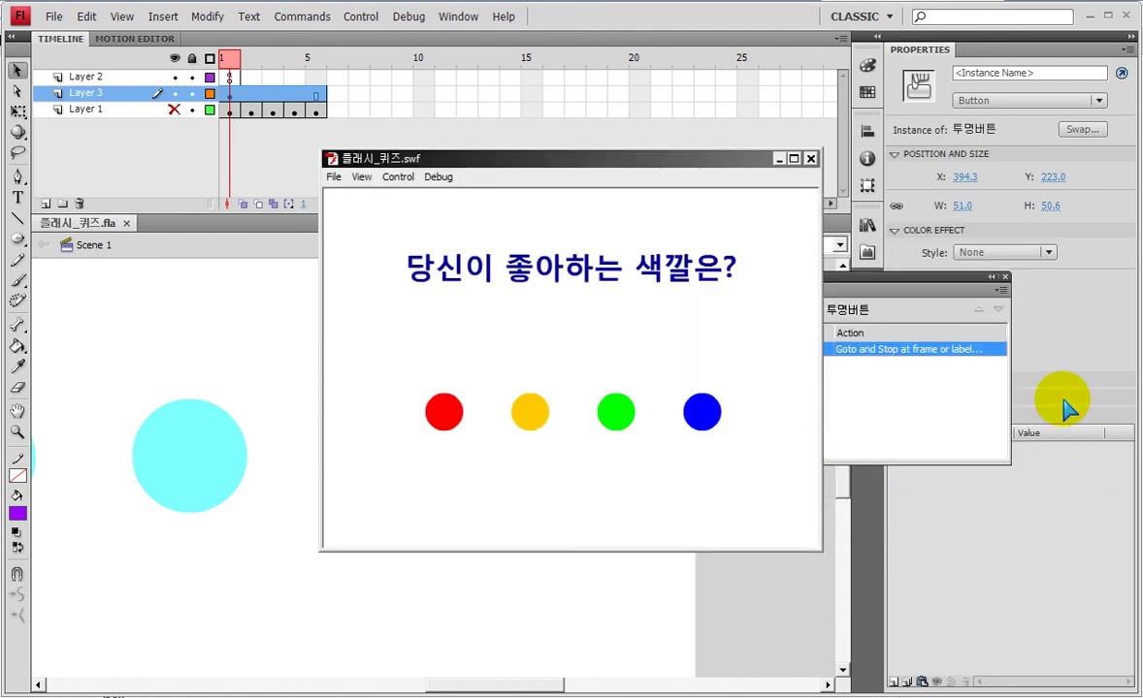
{"action": "left_click", "coordinate": [608, 415]}
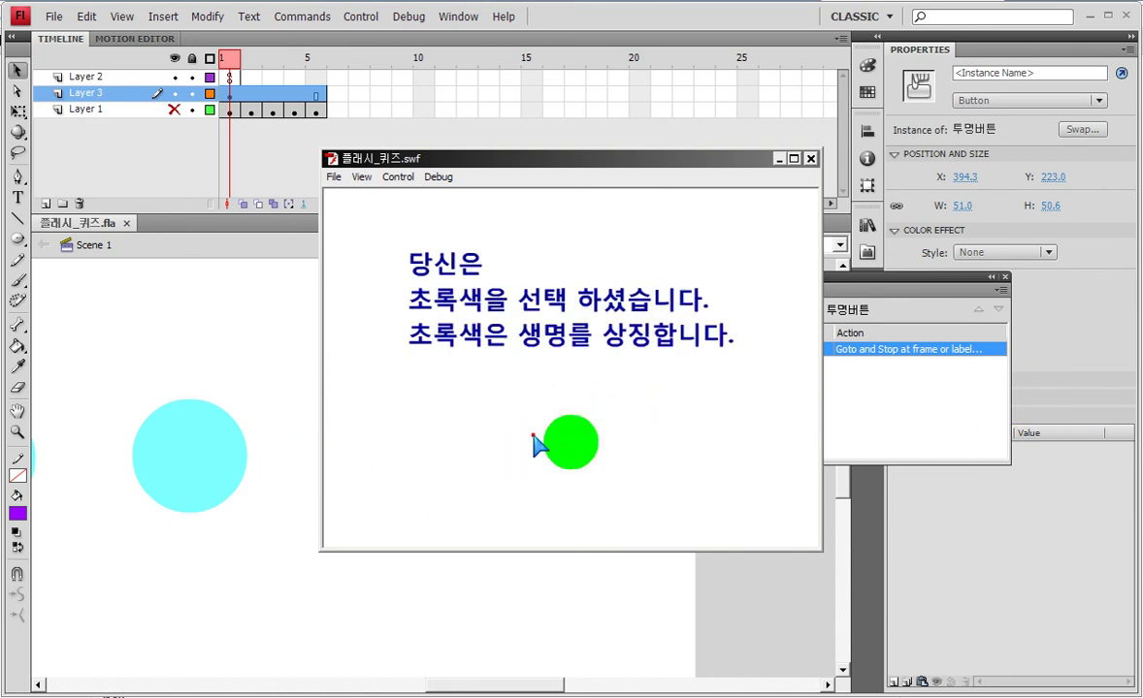
{"action": "left_click", "coordinate": [809, 159]}
{"action": "left_click", "coordinate": [372, 448]}
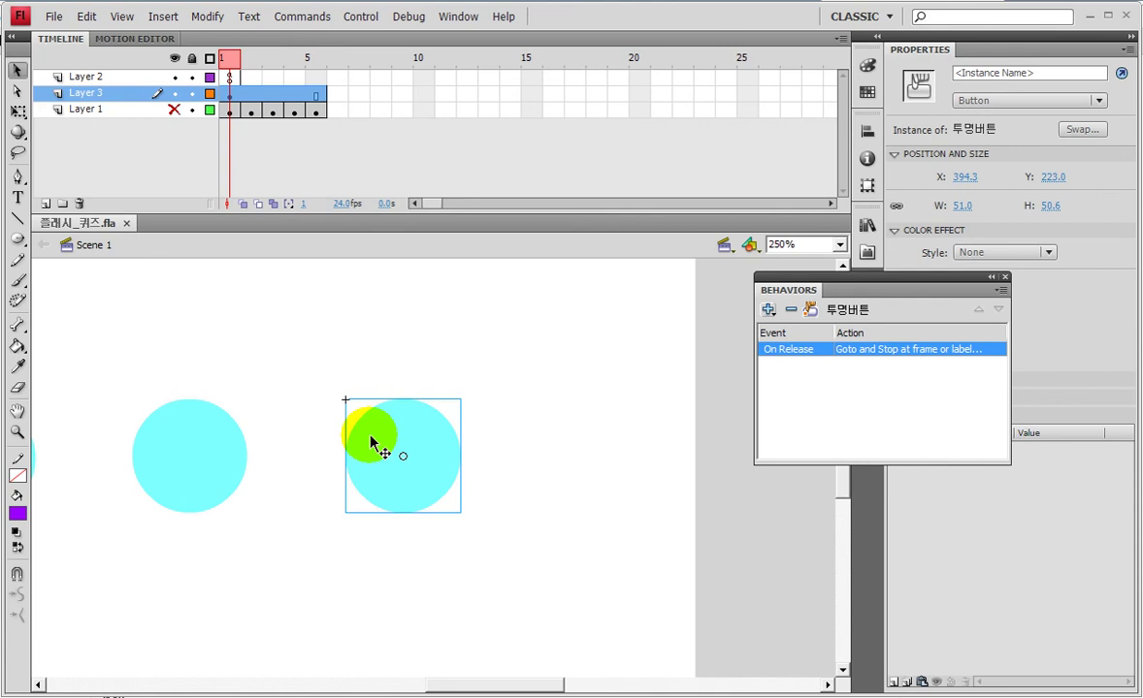
{"action": "key", "text": "ctrl+Return"}
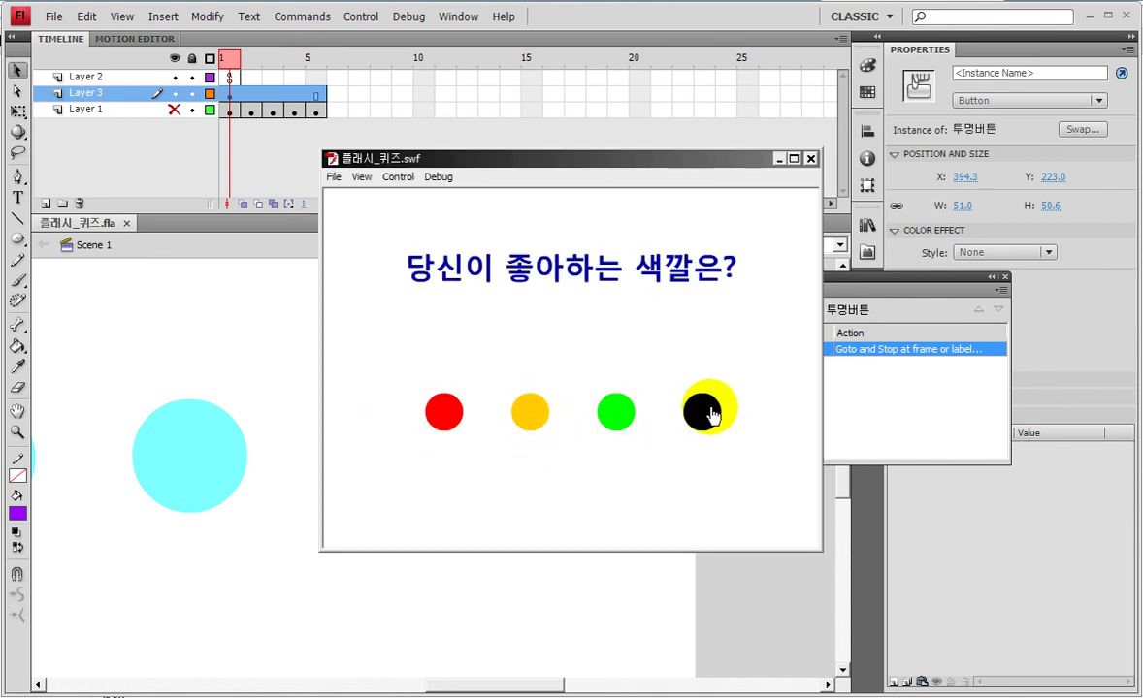
{"action": "left_click", "coordinate": [711, 415]}
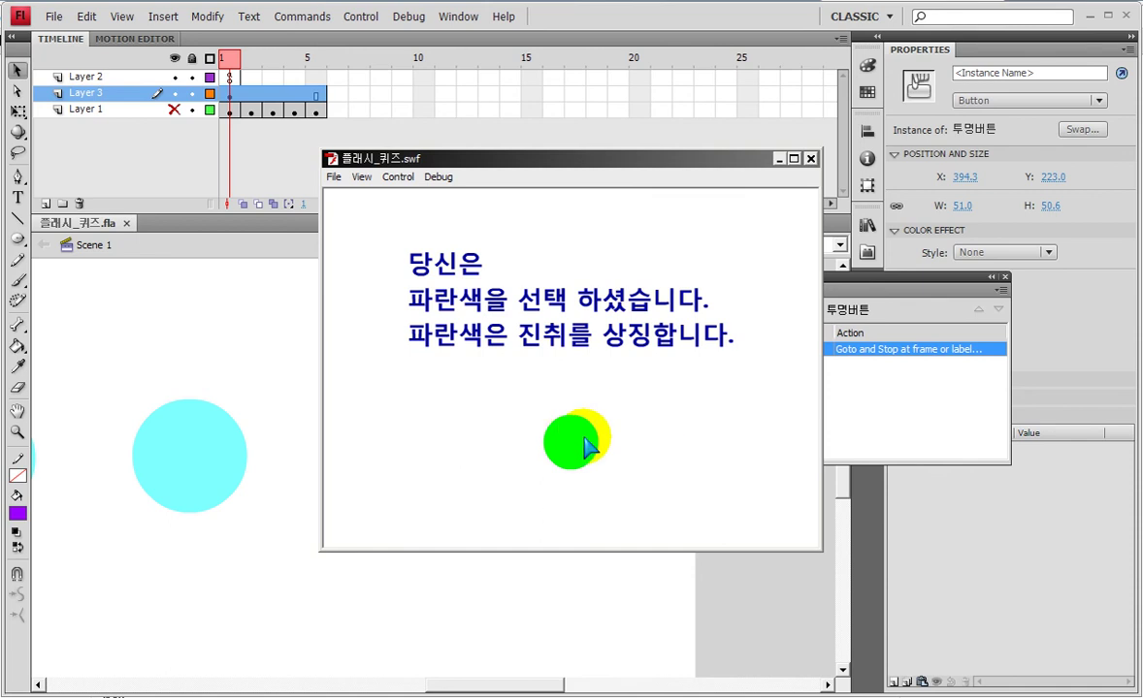
{"action": "left_click", "coordinate": [810, 158]}
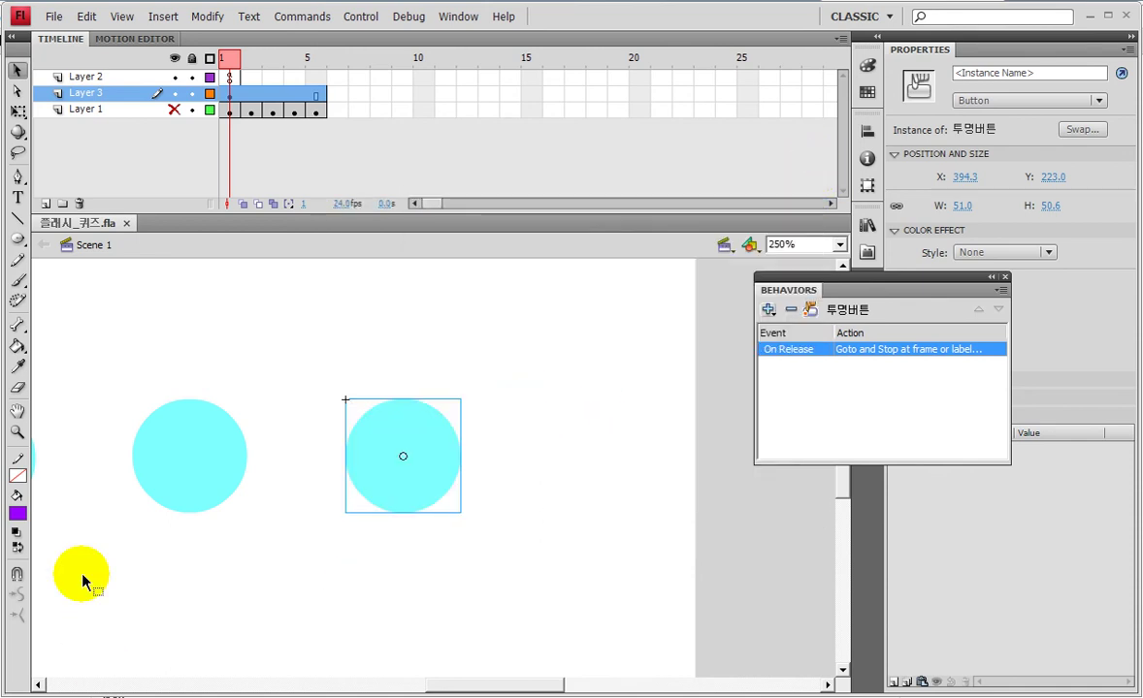
{"action": "key", "text": "ctrl+Return"}
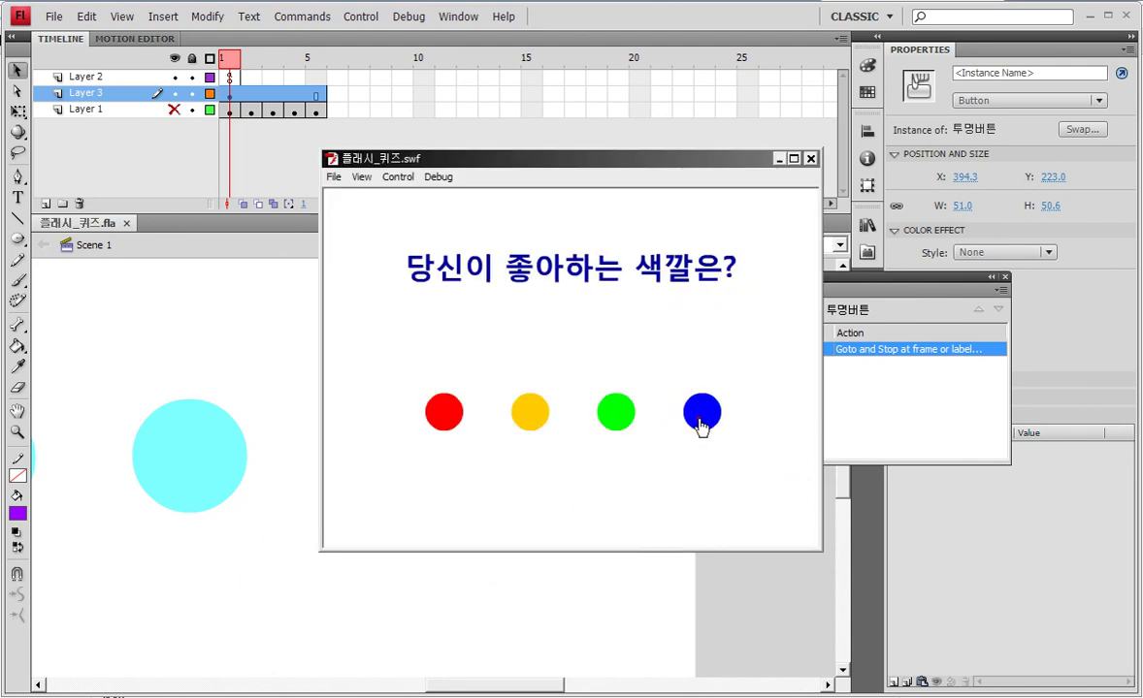
{"action": "left_click", "coordinate": [701, 426]}
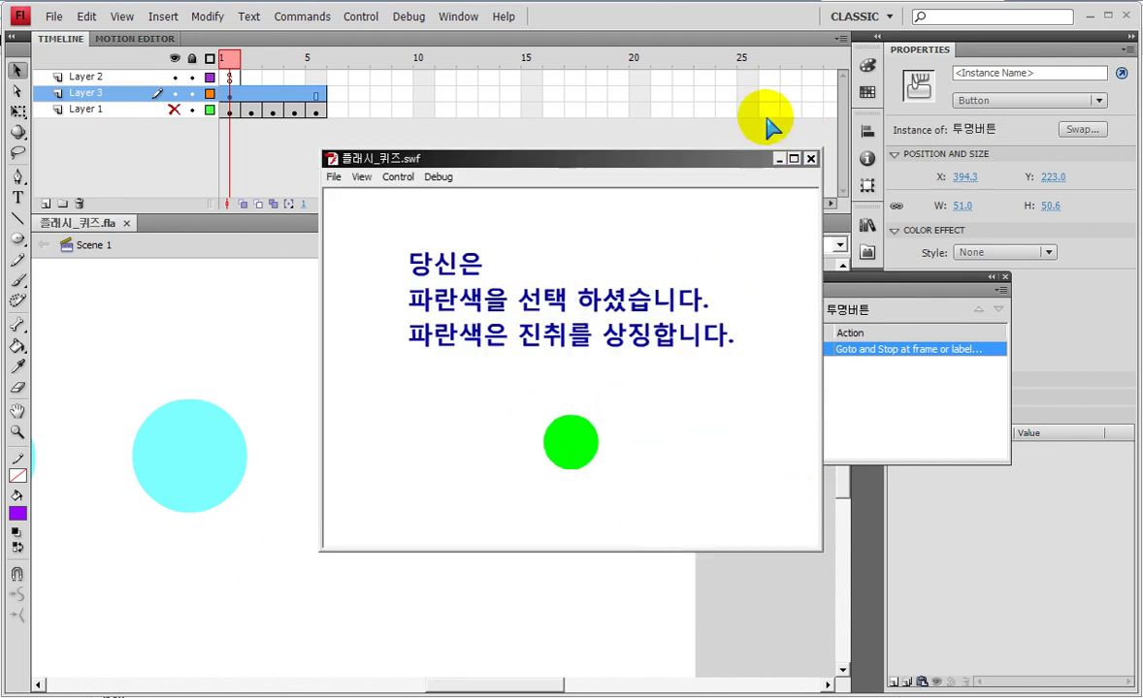
{"action": "left_click", "coordinate": [810, 158]}
Hide Layers 2 and 3 and show Layer 1 so that only the quiz artwork is displayed
{"action": "left_click", "coordinate": [176, 110]}
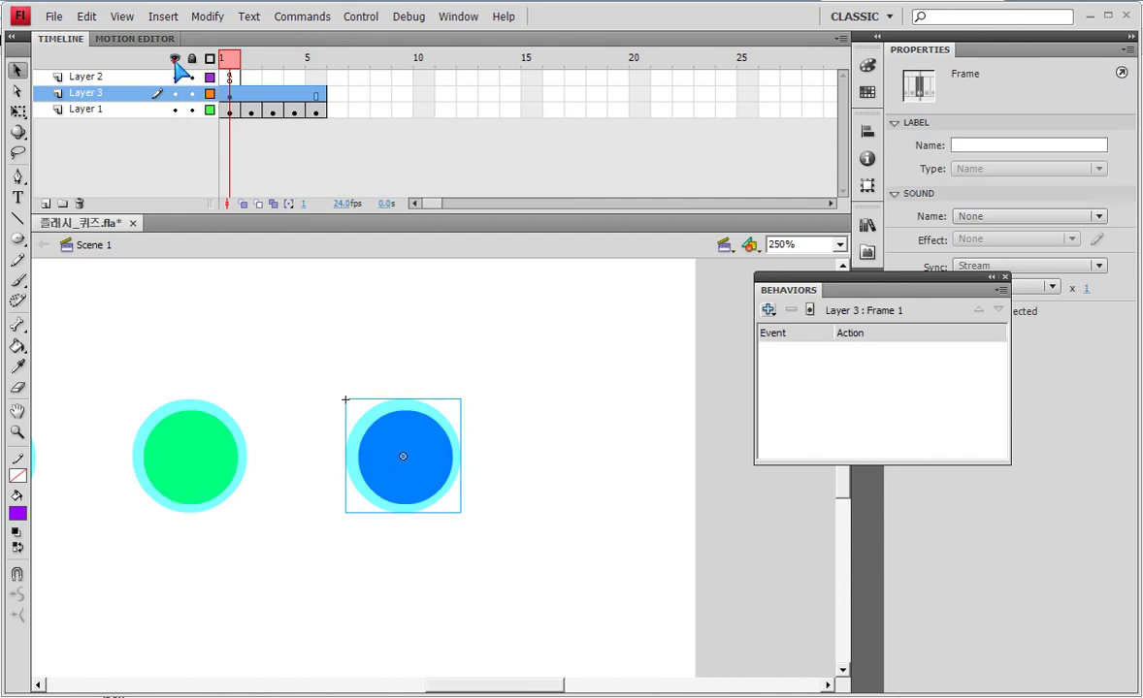
{"action": "left_click", "coordinate": [176, 58]}
{"action": "left_click", "coordinate": [175, 110]}
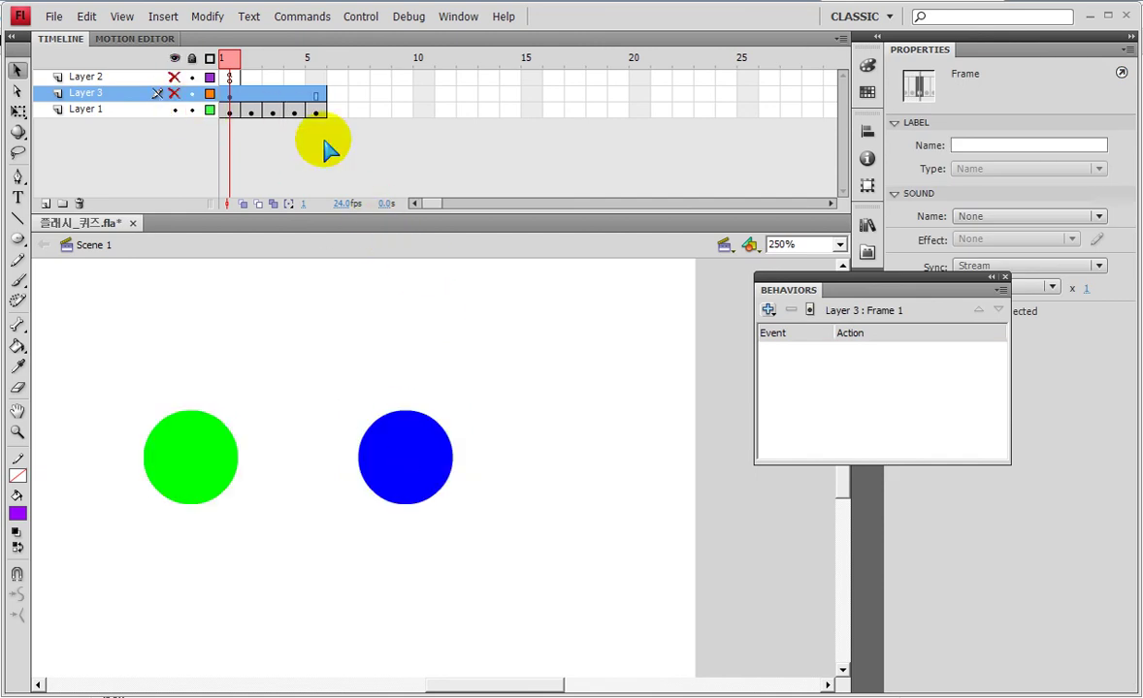
Change the fill of the green result circle in frame 5 of Layer 1 to blue
{"action": "left_click", "coordinate": [315, 110]}
{"action": "left_click", "coordinate": [247, 462]}
{"action": "left_click", "coordinate": [122, 508]}
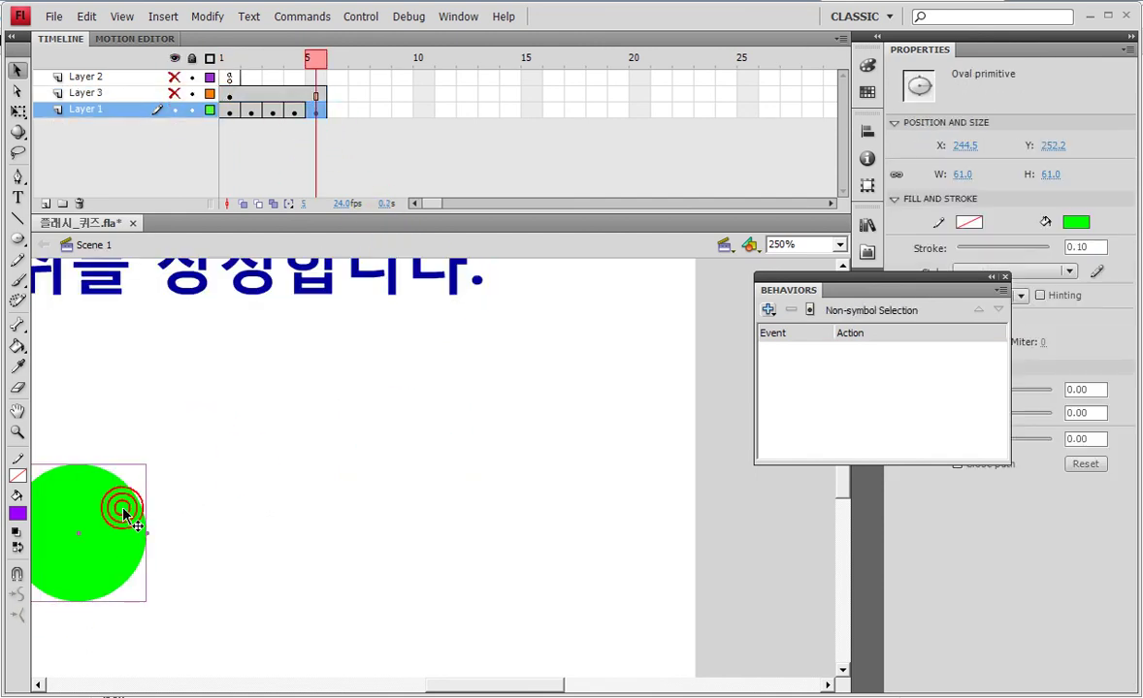
{"action": "left_click", "coordinate": [1075, 223]}
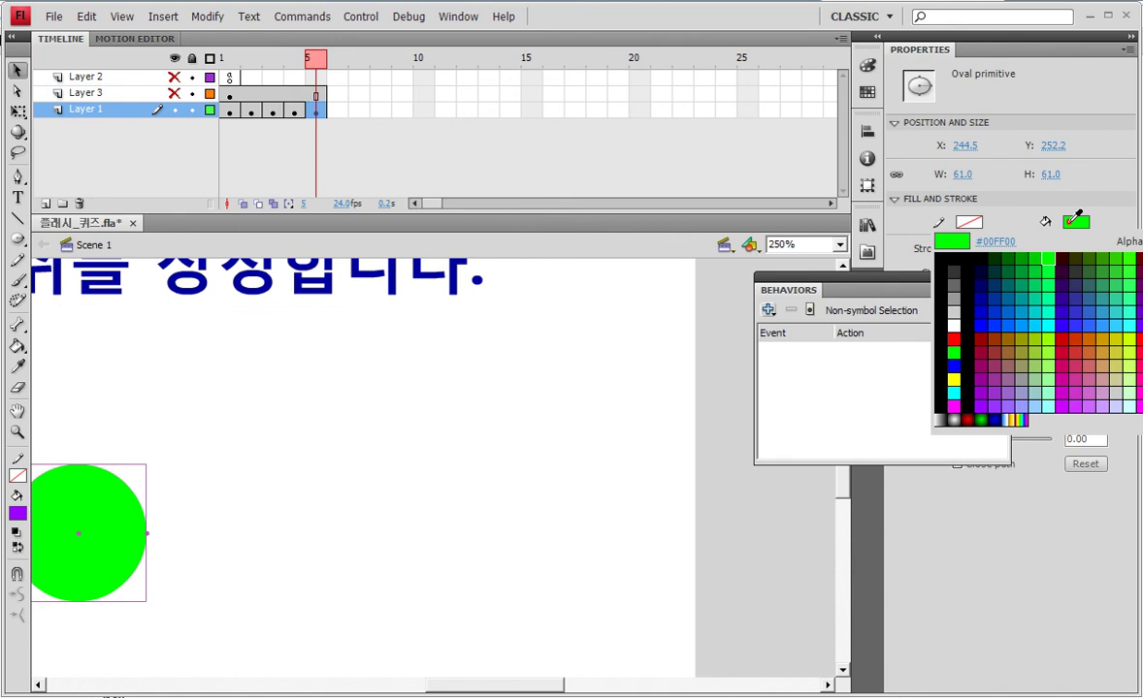
{"action": "left_click", "coordinate": [985, 322]}
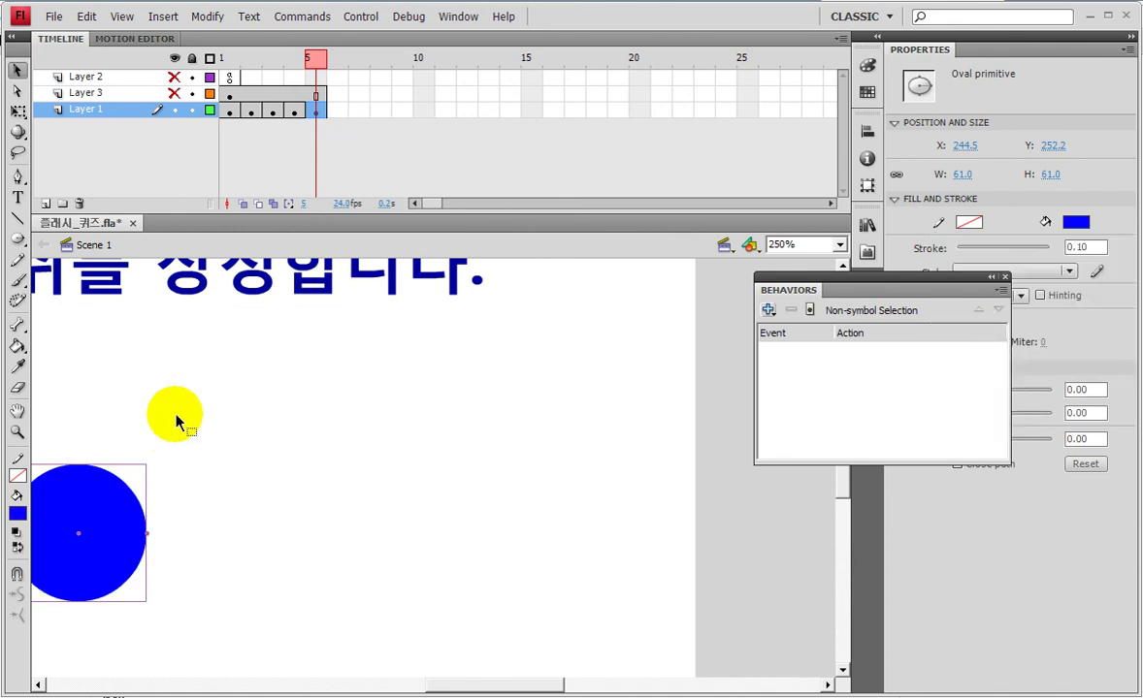
{"action": "key", "text": "ctrl+2"}
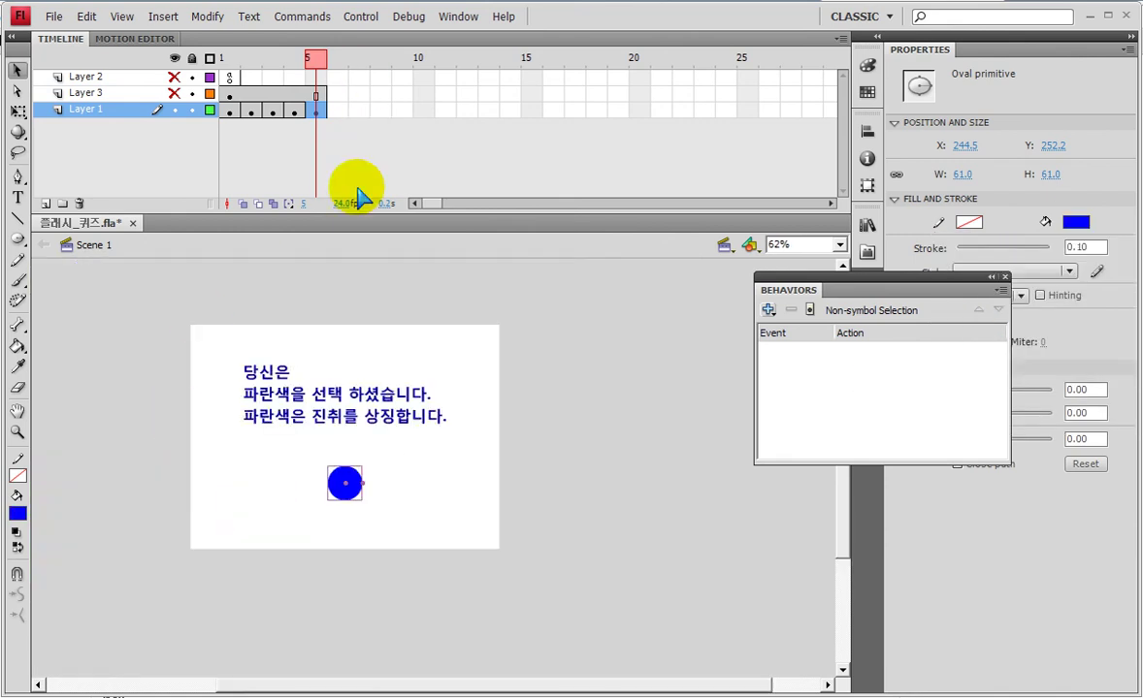
Check frame 5 and test the movie by choosing the blue circle, closing the preview when done
{"action": "left_click", "coordinate": [294, 112]}
{"action": "left_click", "coordinate": [316, 113]}
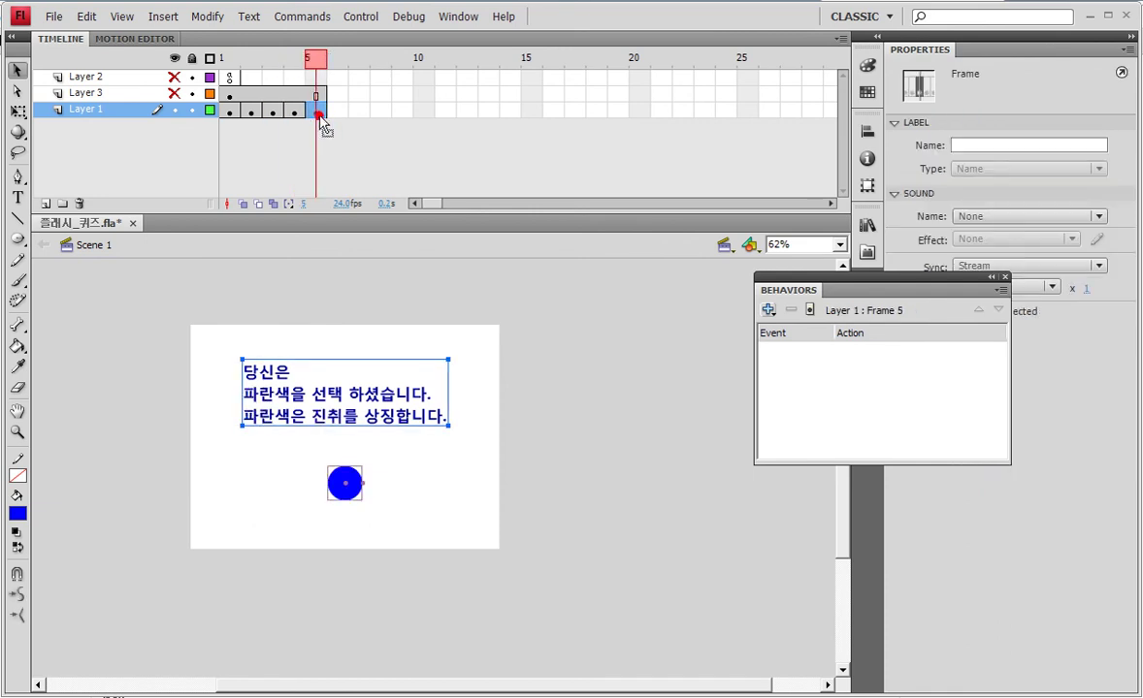
{"action": "key", "text": "ctrl+Return"}
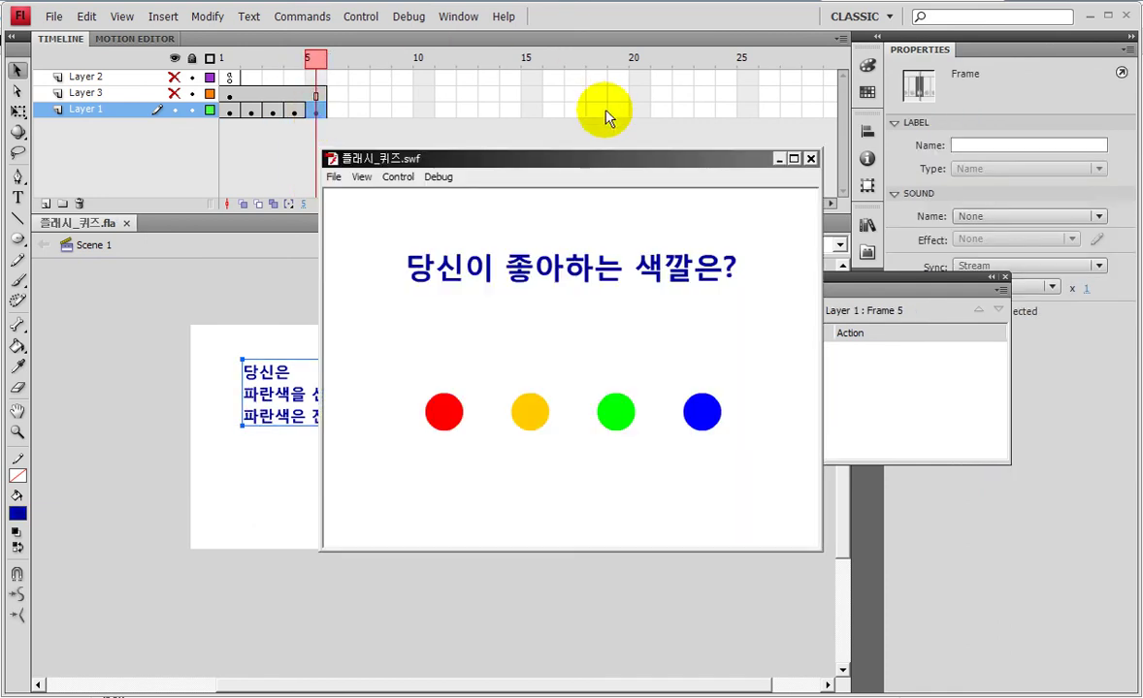
{"action": "left_click", "coordinate": [704, 413]}
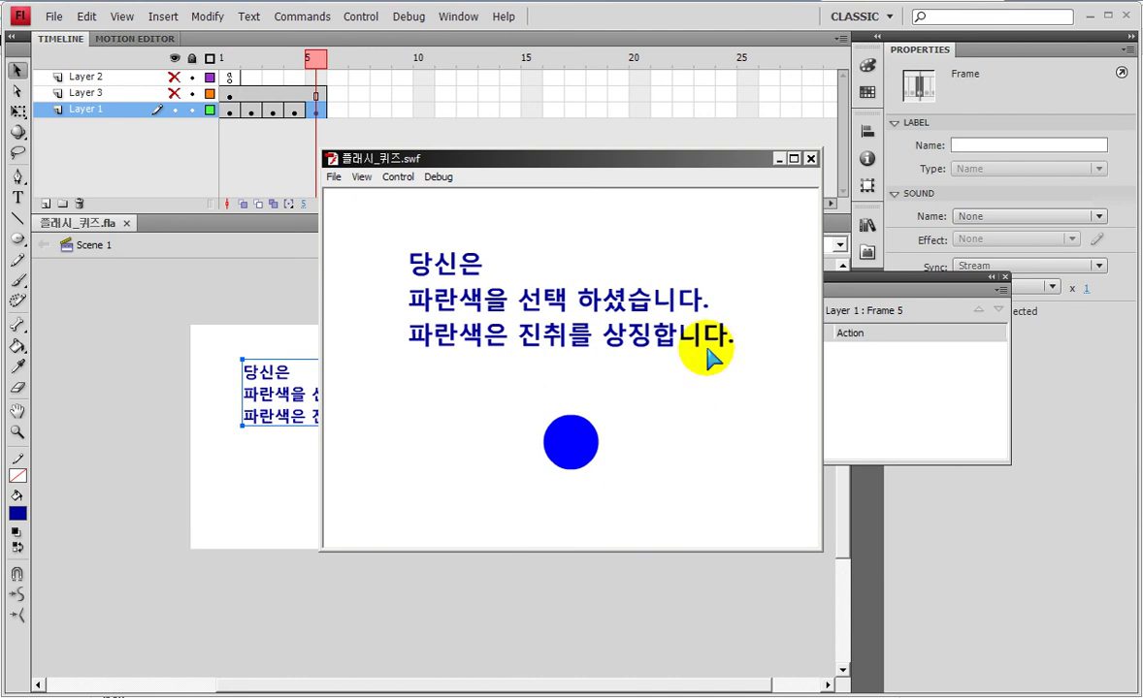
{"action": "left_click", "coordinate": [811, 159]}
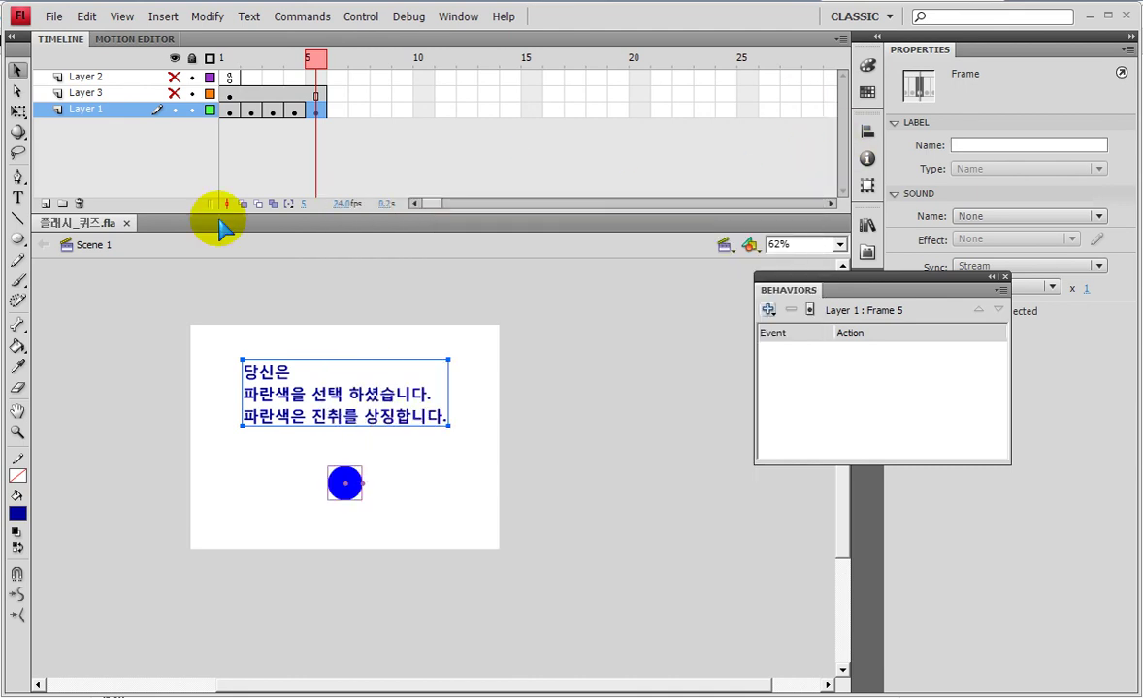
Hide Layer 1 and show Layer 3 so that the four transparent buttons are displayed
{"action": "left_click", "coordinate": [174, 110]}
{"action": "left_click", "coordinate": [174, 93]}
{"action": "left_click", "coordinate": [73, 407]}
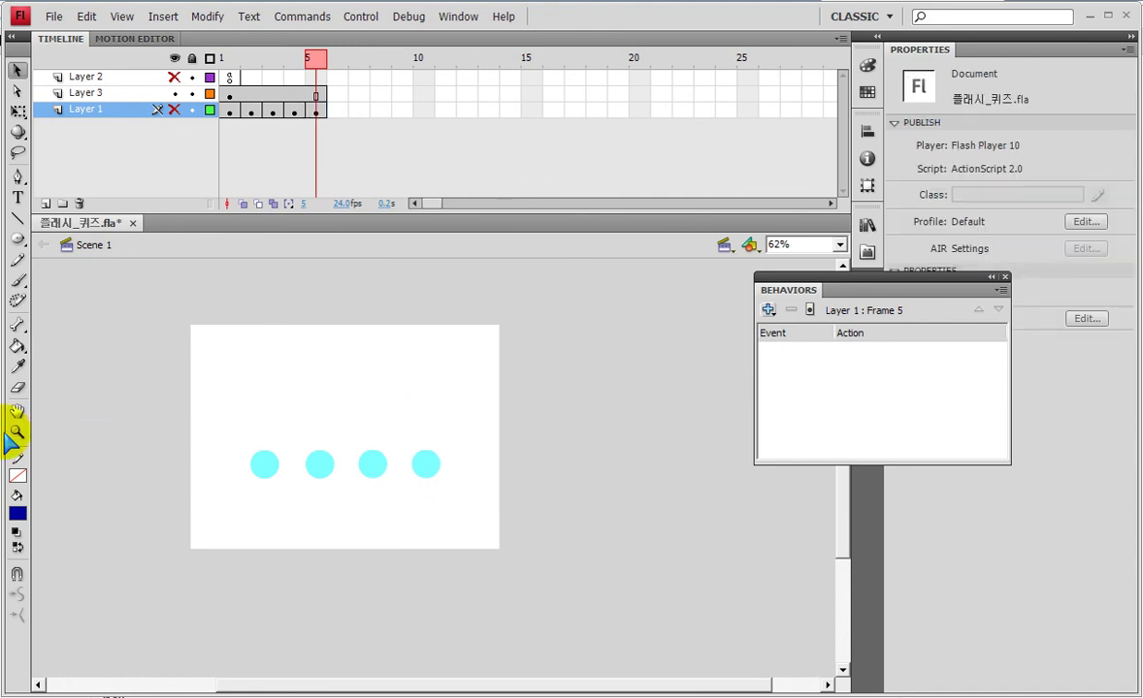
{"action": "left_click", "coordinate": [260, 431]}
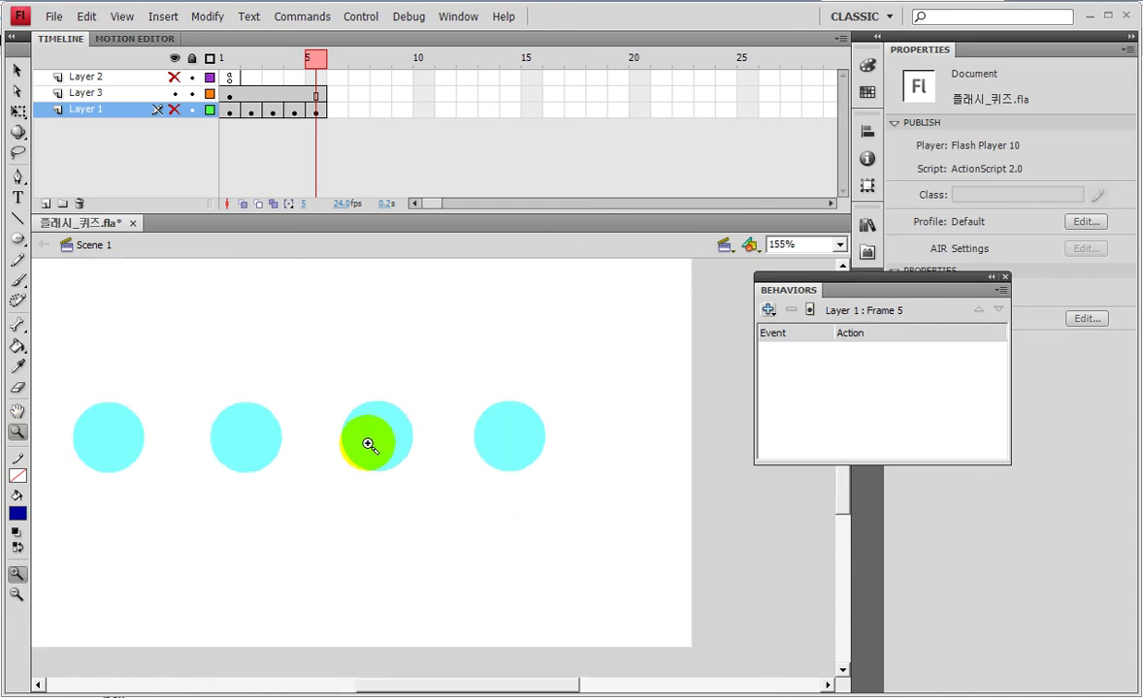
{"action": "mouse_move", "coordinate": [414, 443]}
{"action": "left_mouse_down"}
{"action": "mouse_move", "coordinate": [510, 620]}
{"action": "mouse_move", "coordinate": [580, 622]}
{"action": "mouse_move", "coordinate": [408, 482]}
{"action": "mouse_move", "coordinate": [402, 617]}
{"action": "left_mouse_up"}
{"action": "mouse_move", "coordinate": [502, 501]}
{"action": "left_mouse_down"}
{"action": "mouse_move", "coordinate": [487, 546]}
{"action": "mouse_move", "coordinate": [548, 376]}
{"action": "left_mouse_up"}
{"action": "left_click_drag", "start_coordinate": [551, 487], "coordinate": [545, 402]}
Add the static text "홈" below the fourth transparent button in frame 1 of Layer 3
{"action": "left_click", "coordinate": [18, 199]}
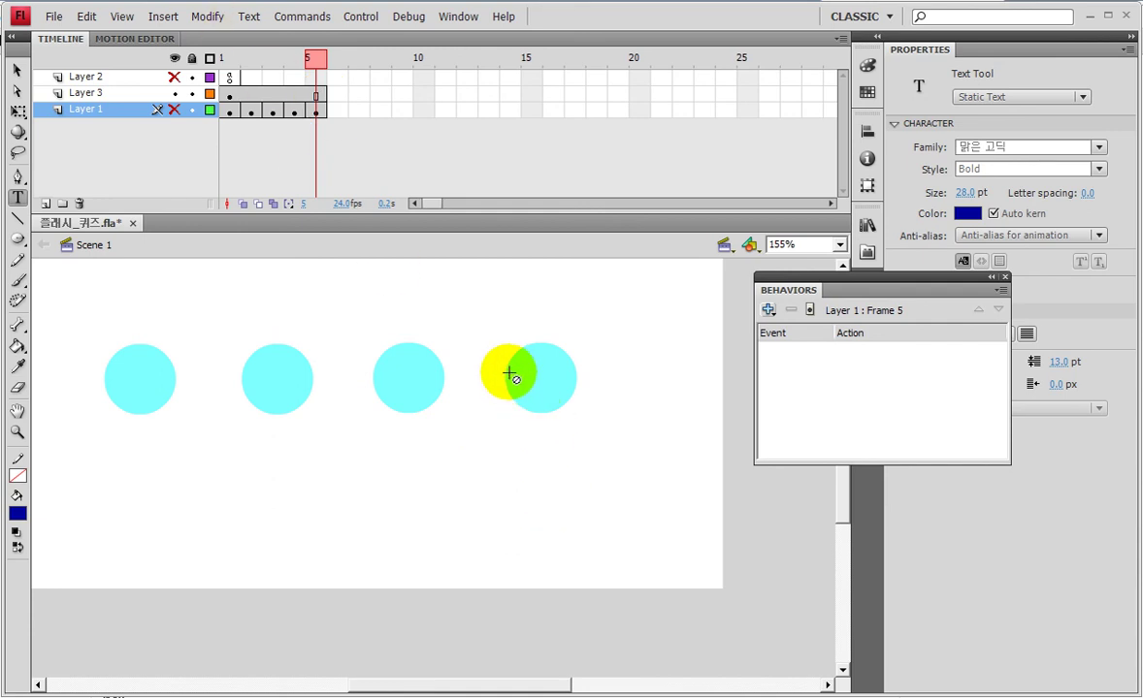
{"action": "left_click", "coordinate": [580, 514]}
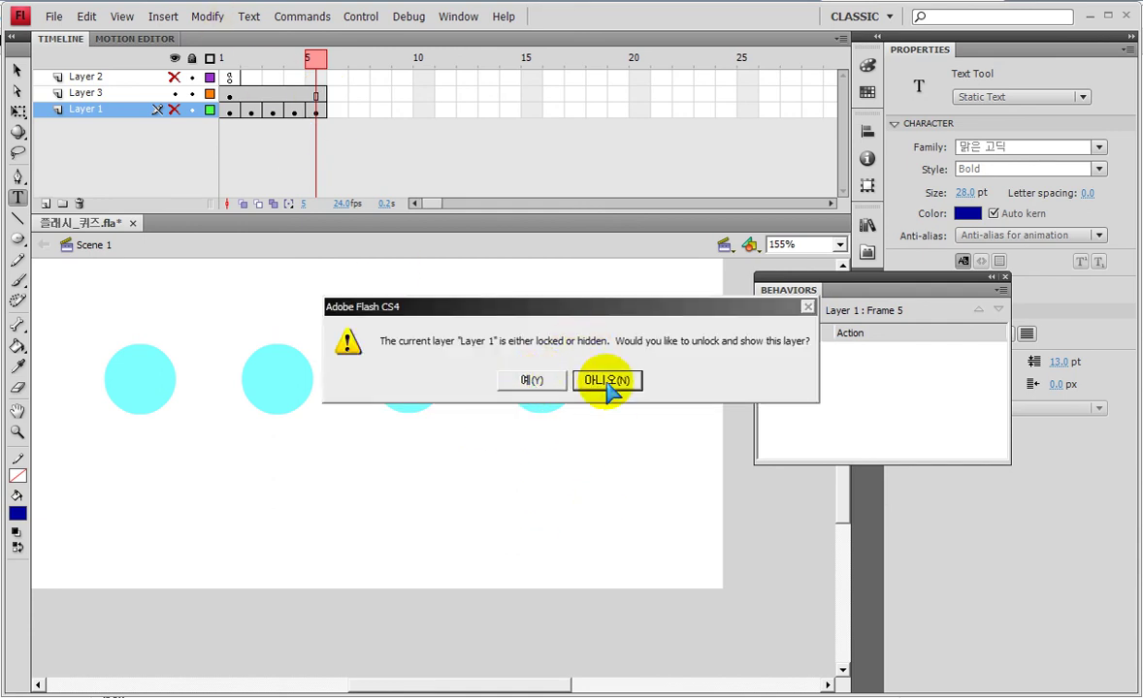
{"action": "left_click", "coordinate": [532, 381]}
{"action": "left_click", "coordinate": [231, 95]}
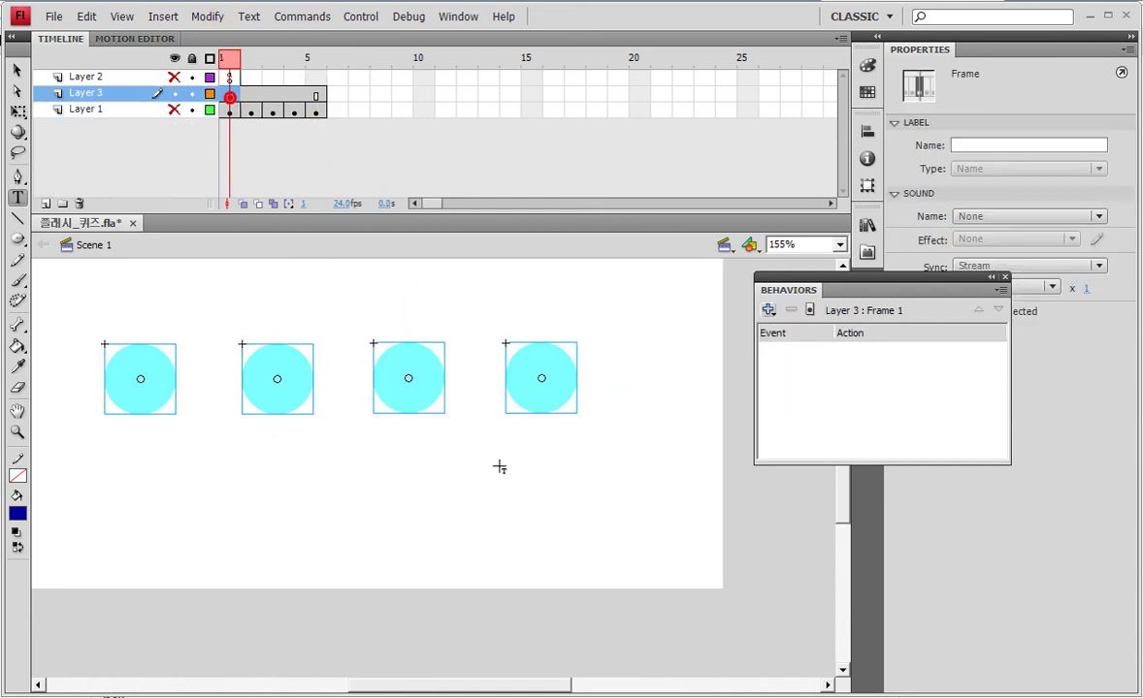
{"action": "left_click", "coordinate": [534, 524]}
{"action": "left_click", "coordinate": [512, 518]}
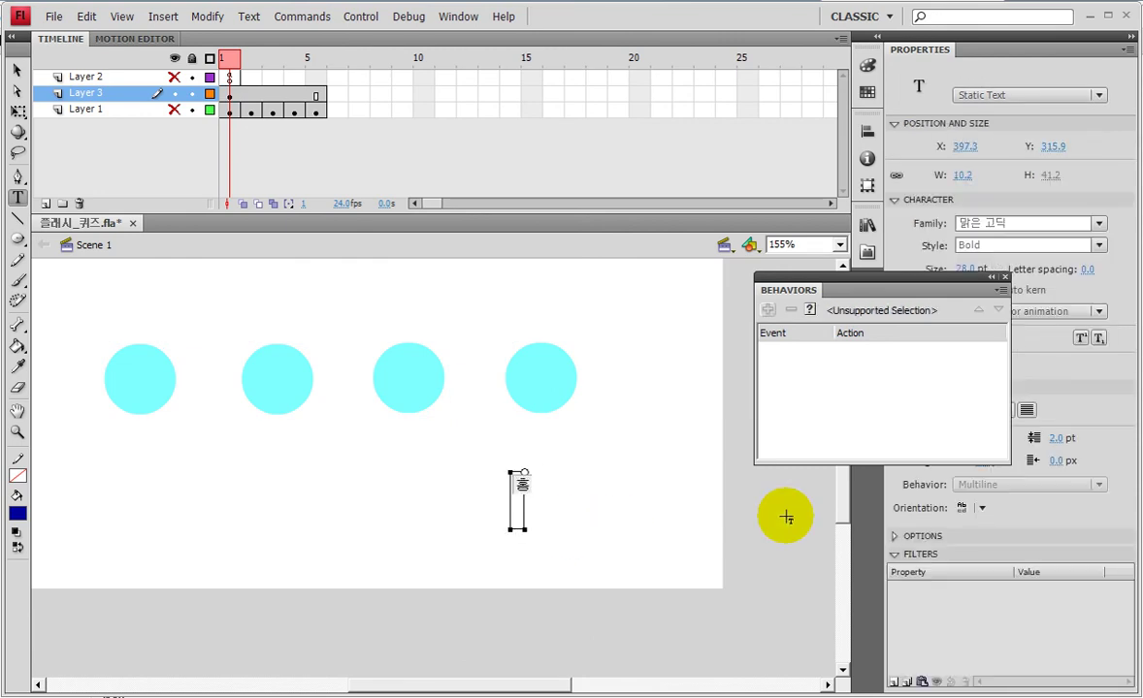
{"action": "type", "text": "홈"}
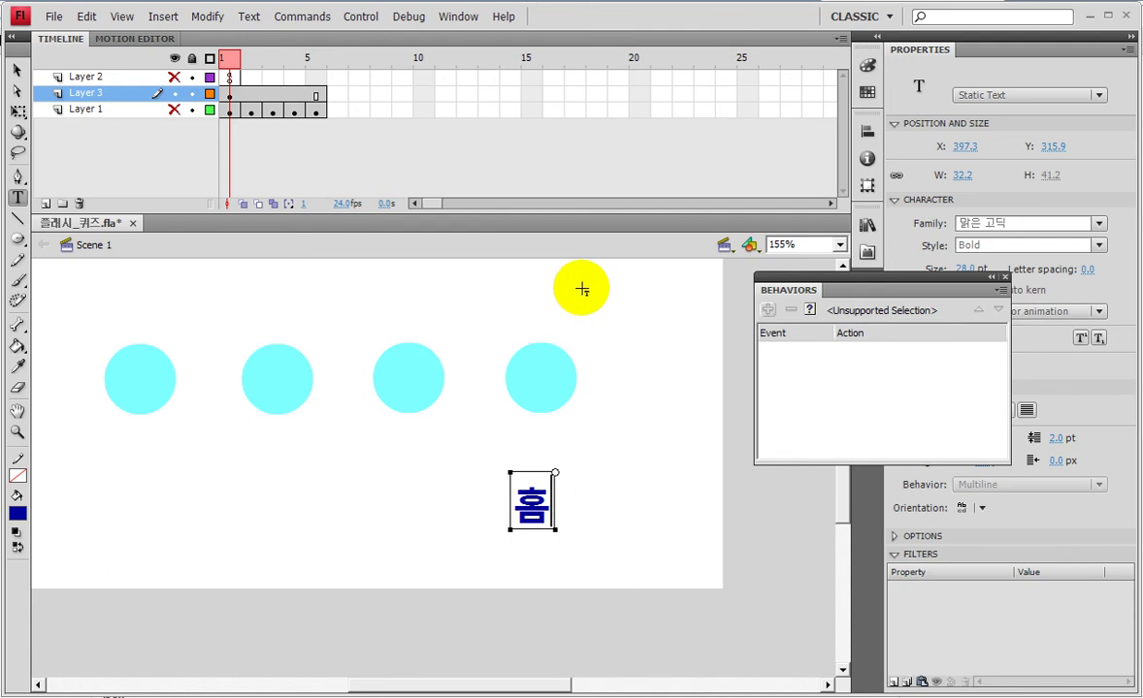
Move the "홈" text toward the stage's lower-right corner, close the Behaviors panel and color the text dark red
{"action": "left_click", "coordinate": [16, 70]}
{"action": "left_click", "coordinate": [351, 554]}
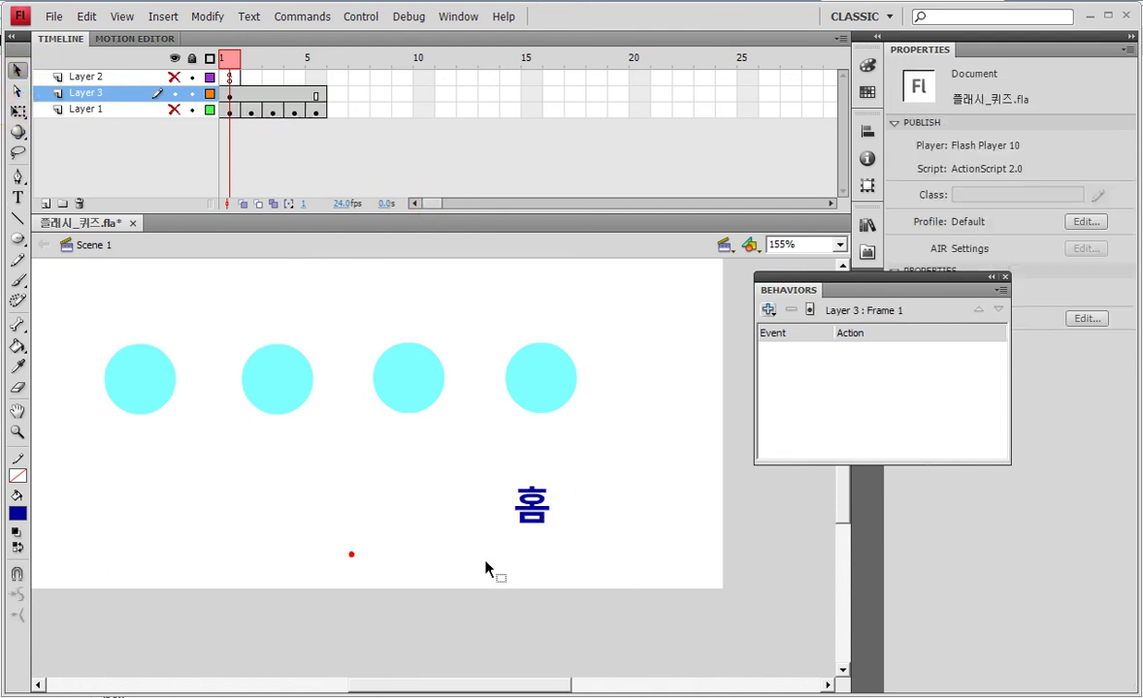
{"action": "left_click_drag", "start_coordinate": [540, 514], "coordinate": [620, 533]}
{"action": "left_click", "coordinate": [1006, 277]}
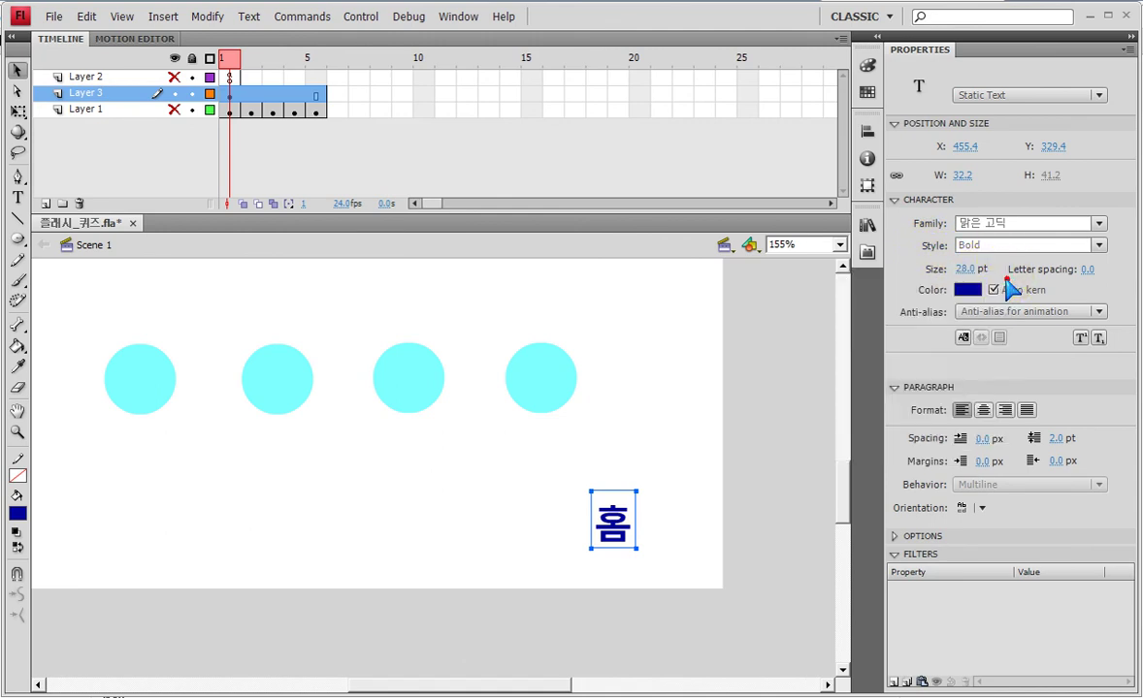
{"action": "left_click", "coordinate": [968, 289]}
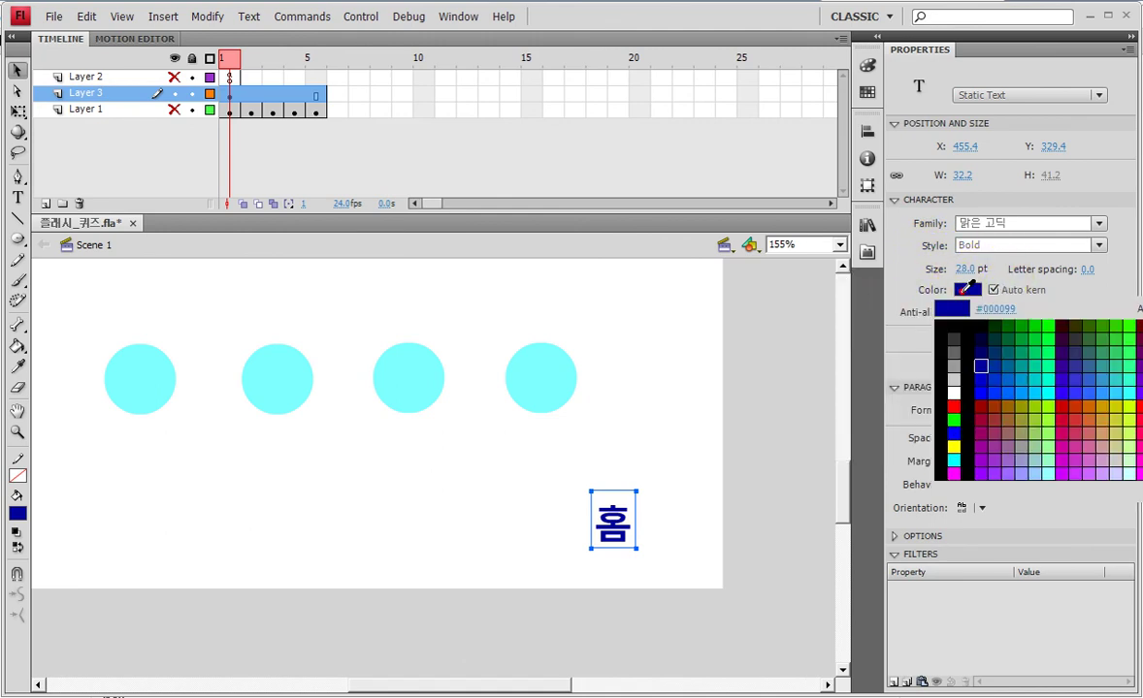
{"action": "left_click", "coordinate": [982, 401]}
Copy the fourth transparent button onto the "홈" text and center it there at about X 444.3, Y 327.4
{"action": "left_click_drag", "start_coordinate": [549, 379], "coordinate": [621, 519]}
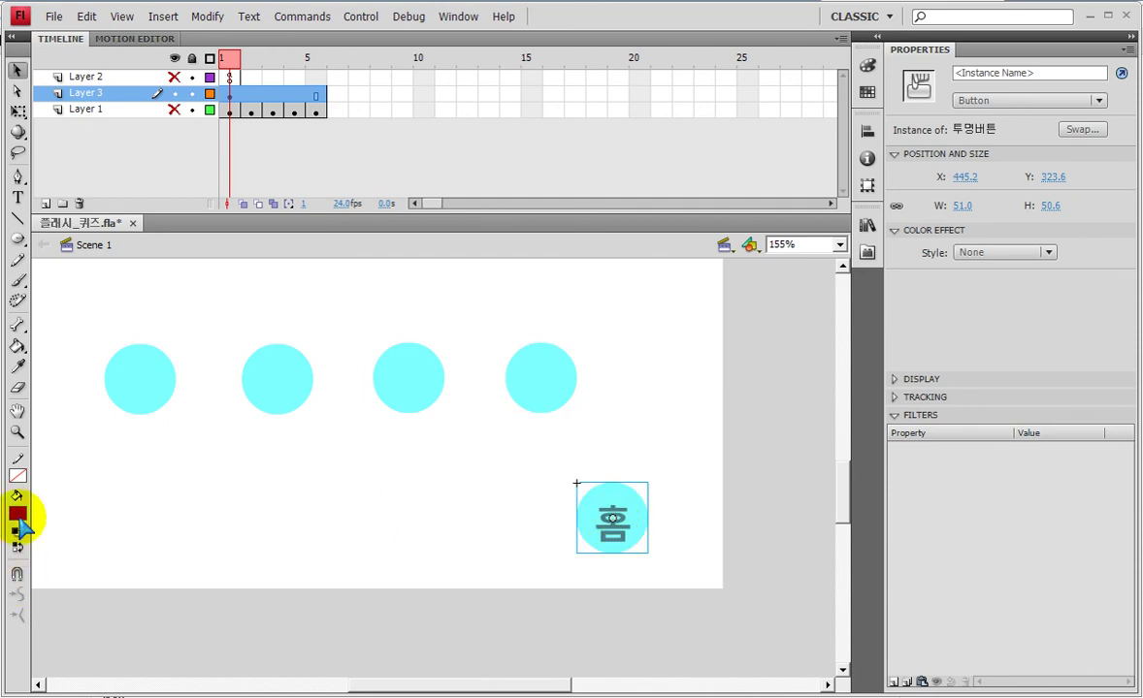
{"action": "left_click", "coordinate": [16, 432]}
{"action": "left_click_drag", "start_coordinate": [533, 469], "coordinate": [534, 468]}
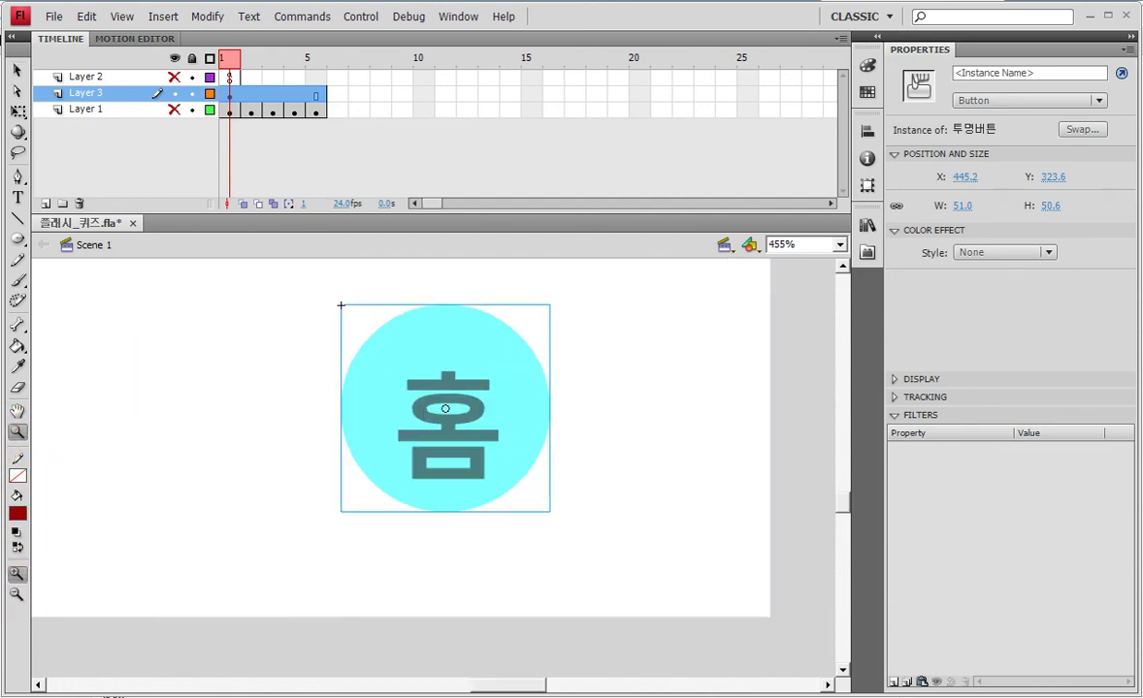
{"action": "left_click_drag", "start_coordinate": [378, 368], "coordinate": [218, 377]}
{"action": "left_click_drag", "start_coordinate": [277, 462], "coordinate": [97, 486]}
{"action": "left_click_drag", "start_coordinate": [184, 495], "coordinate": [524, 483]}
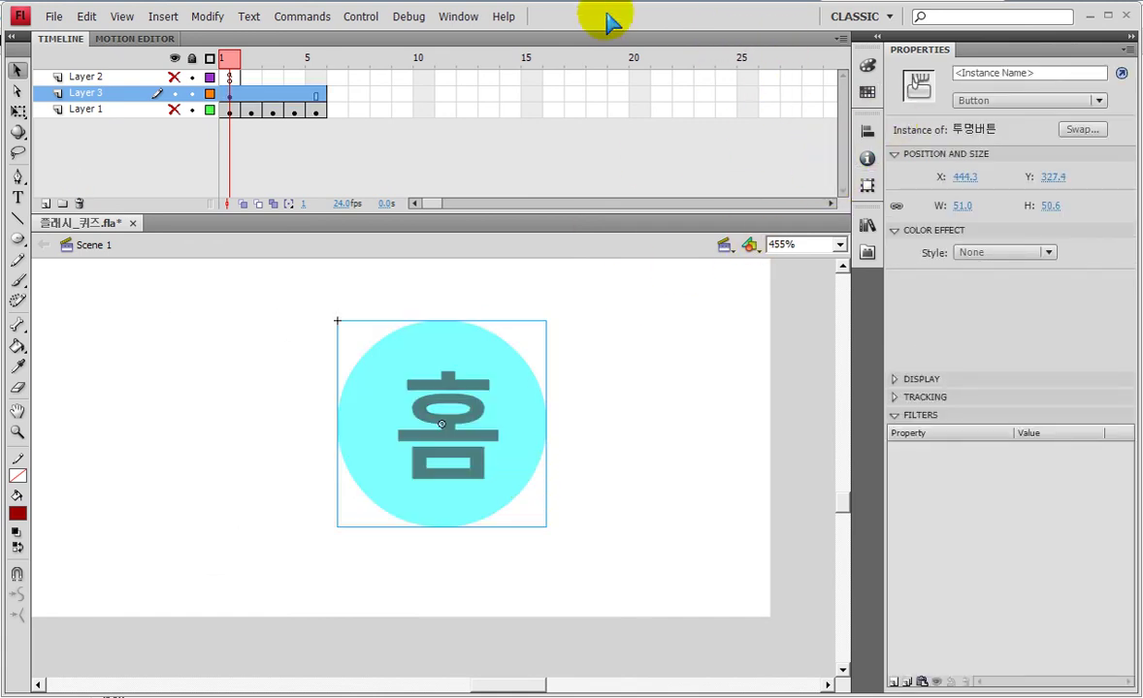
Set the home button's Goto and Stop at frame or label behavior to stop at frame 1
{"action": "left_click", "coordinate": [459, 18]}
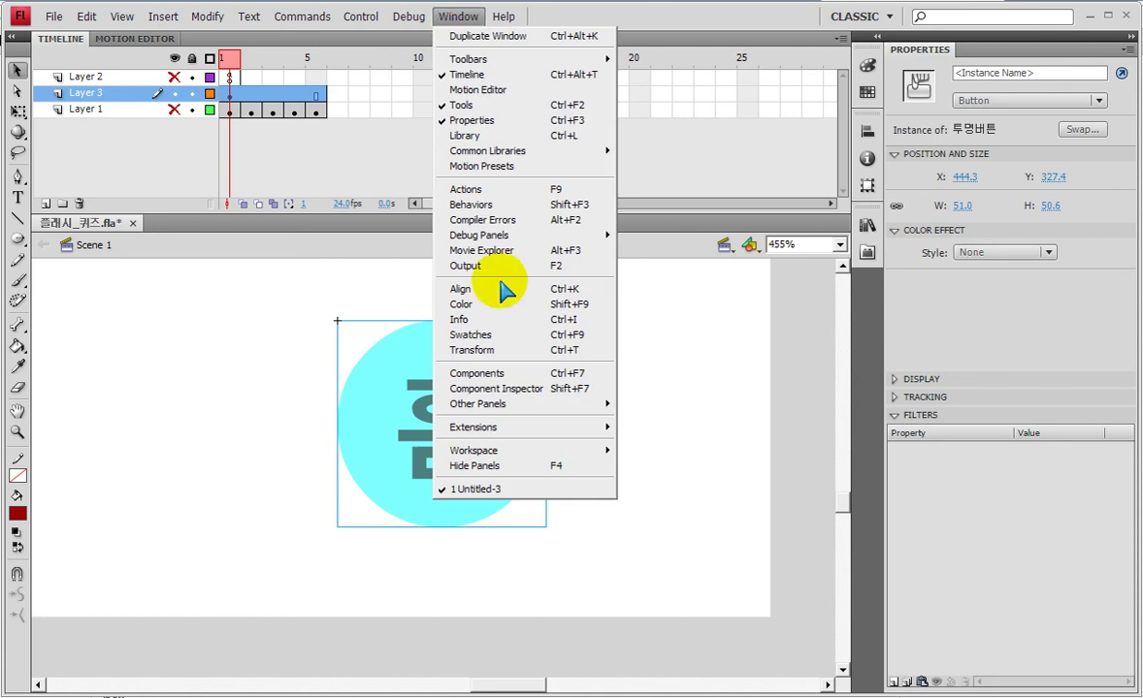
{"action": "left_click", "coordinate": [497, 207]}
{"action": "double_click", "coordinate": [943, 351]}
{"action": "type", "text": "1"}
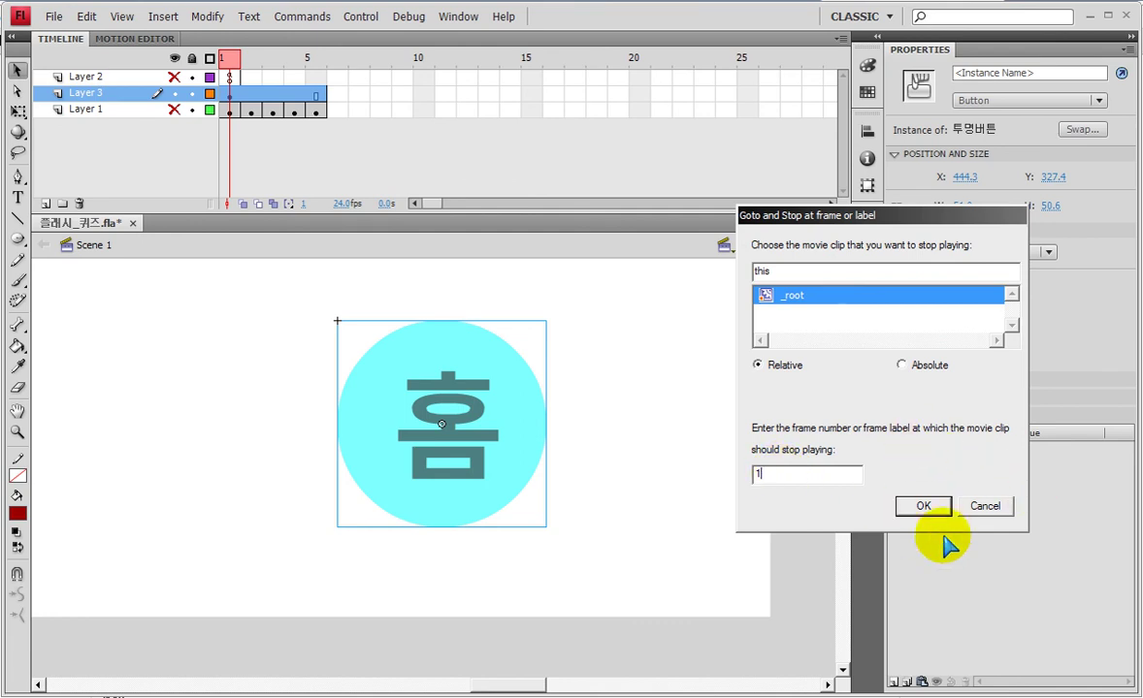
{"action": "left_click", "coordinate": [931, 508]}
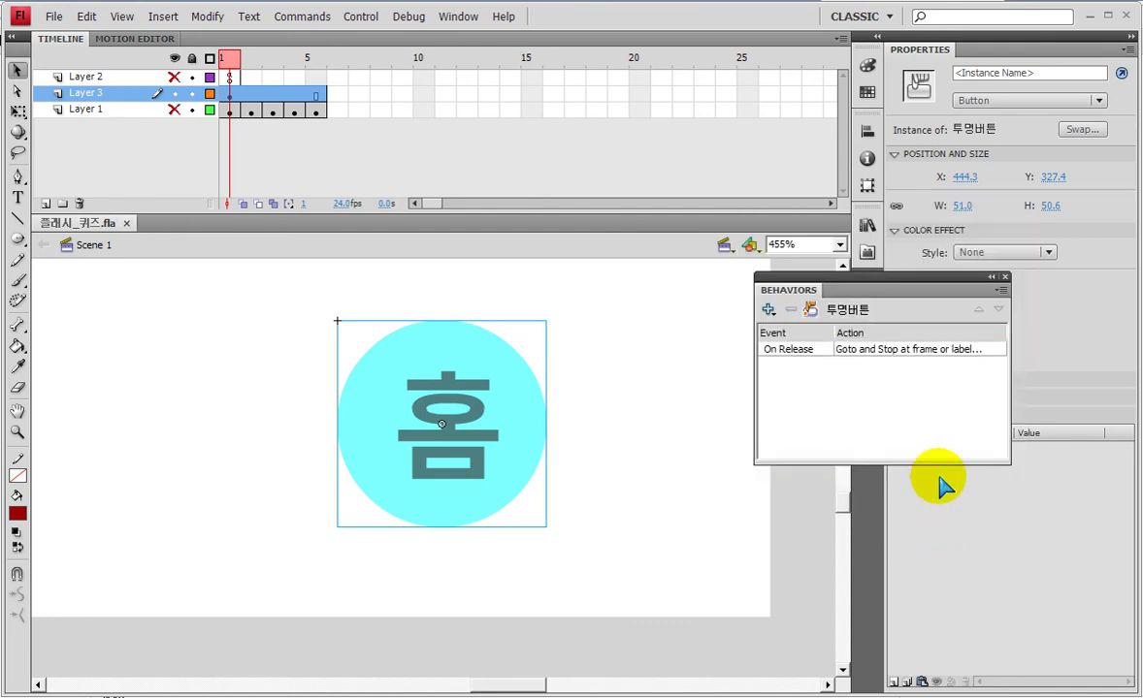
Test the movie by choosing the blue, yellow and red circles in turn and returning with the 홈 button after each one
{"action": "key", "text": "ctrl+Return"}
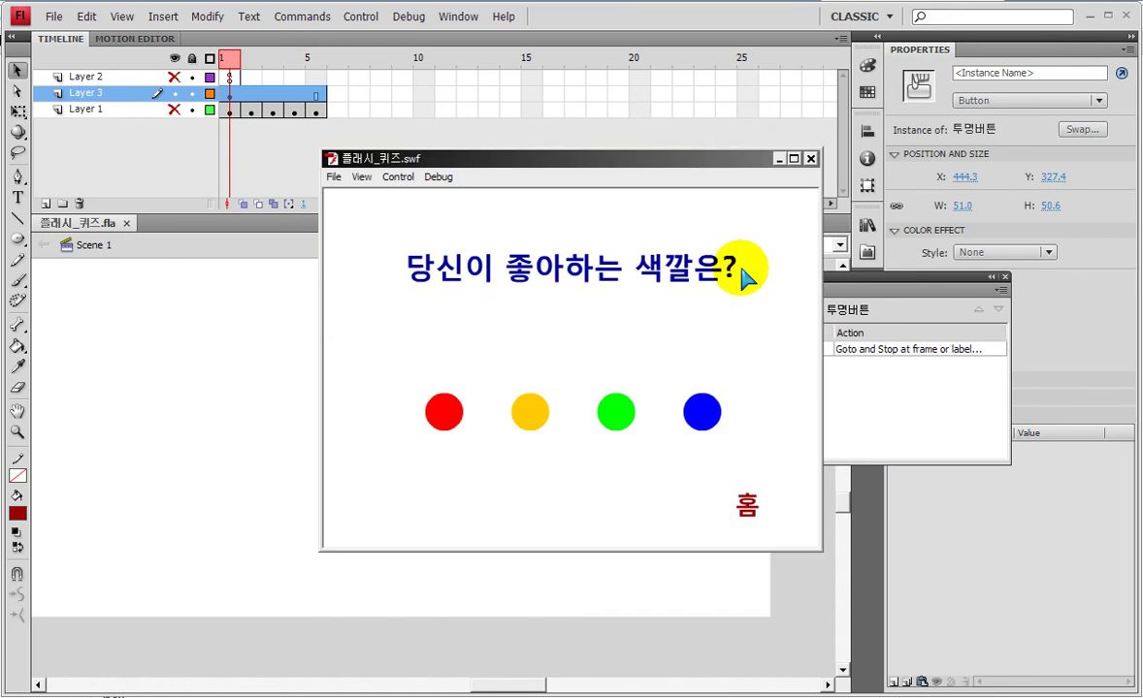
{"action": "left_click", "coordinate": [703, 417]}
{"action": "left_click", "coordinate": [752, 514]}
{"action": "left_click", "coordinate": [540, 425]}
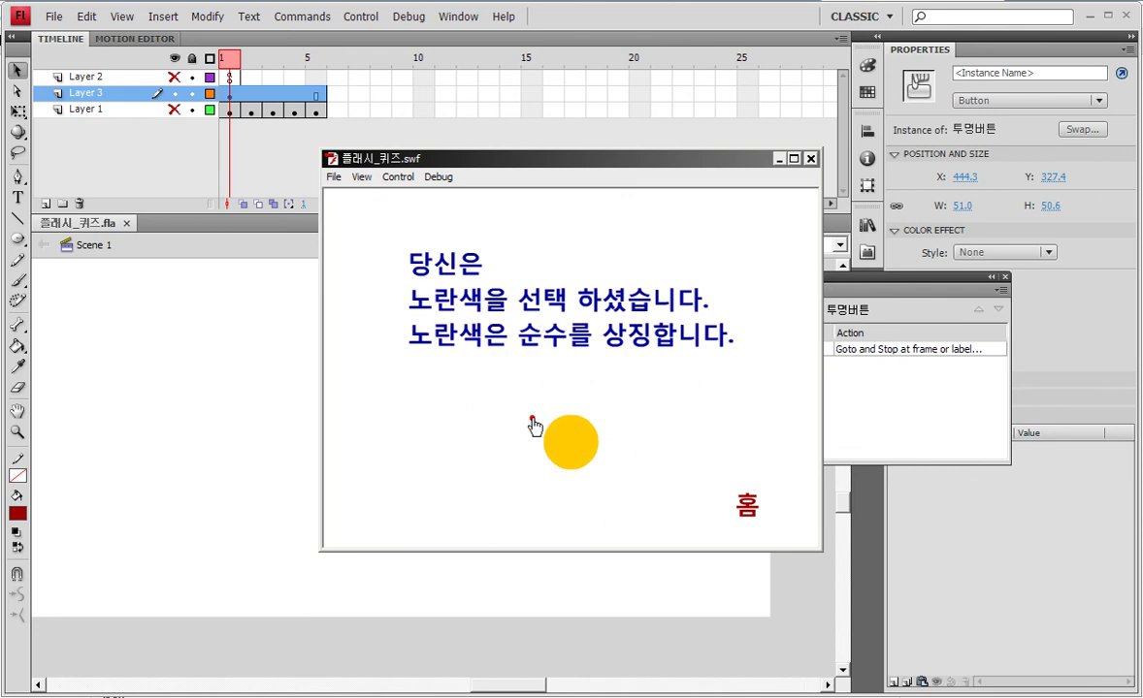
{"action": "left_click", "coordinate": [749, 512]}
{"action": "left_click", "coordinate": [447, 415]}
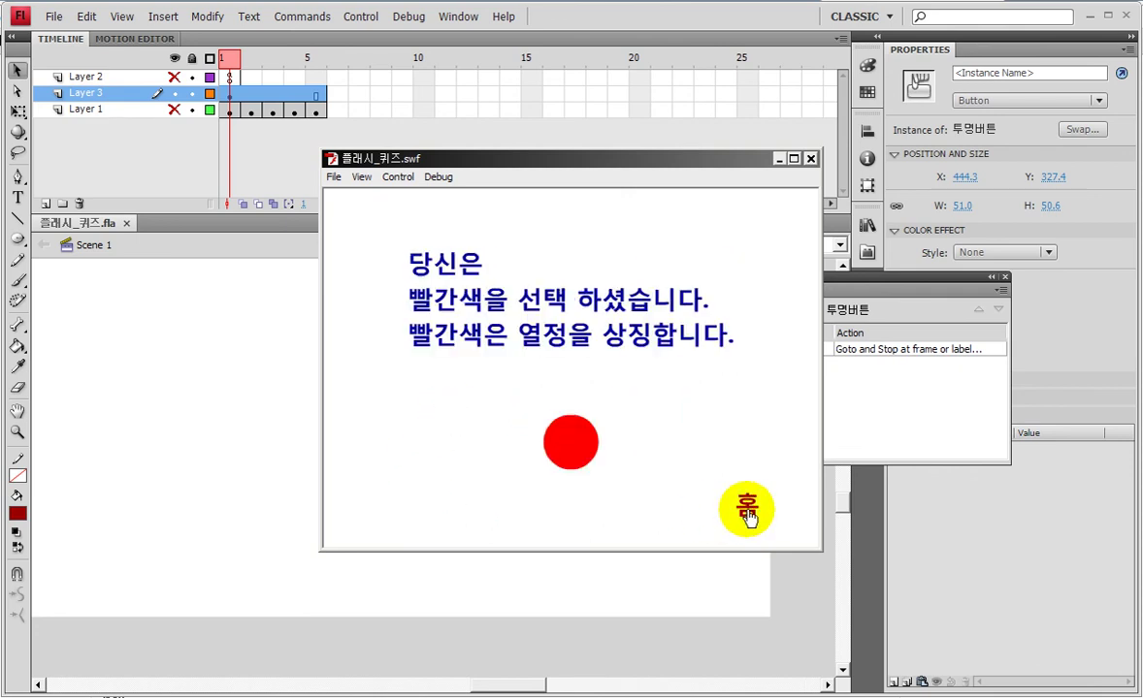
{"action": "left_click", "coordinate": [749, 514]}
{"action": "left_click", "coordinate": [690, 418]}
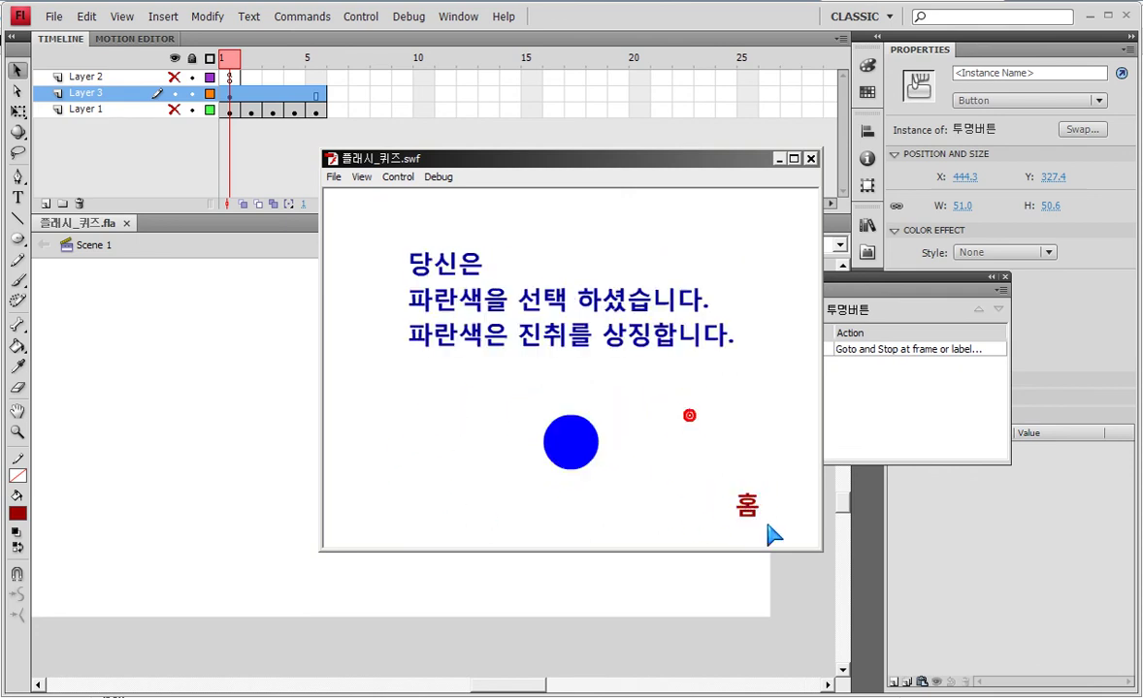
{"action": "left_click", "coordinate": [752, 509]}
{"action": "left_click", "coordinate": [531, 422]}
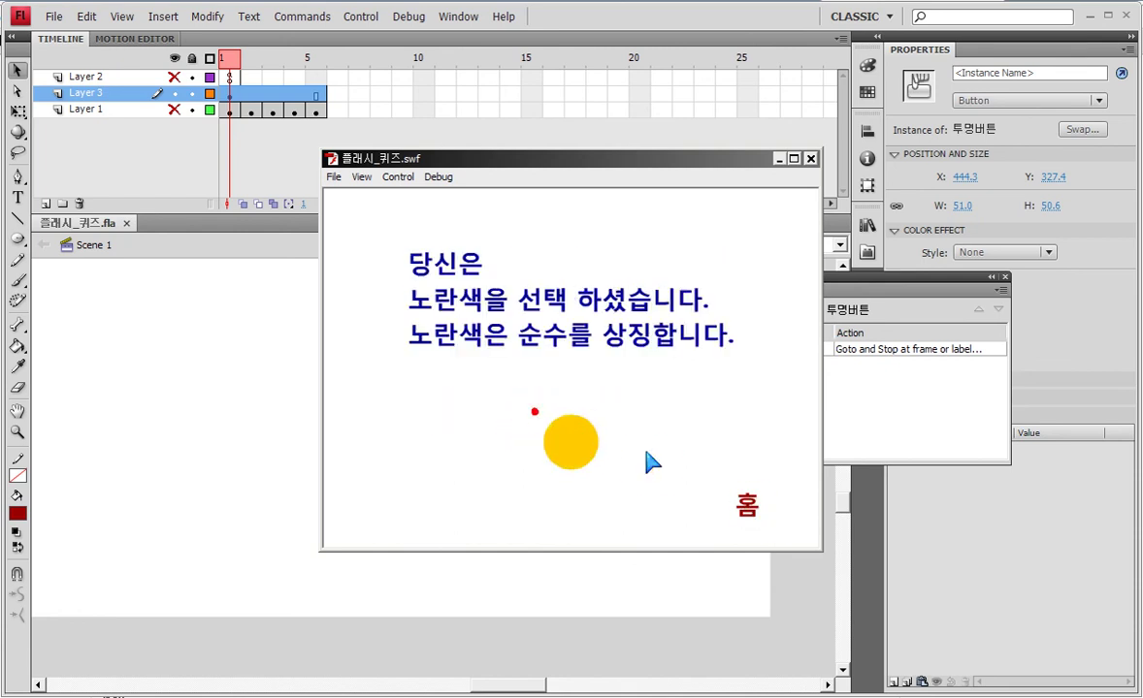
{"action": "left_click", "coordinate": [755, 522]}
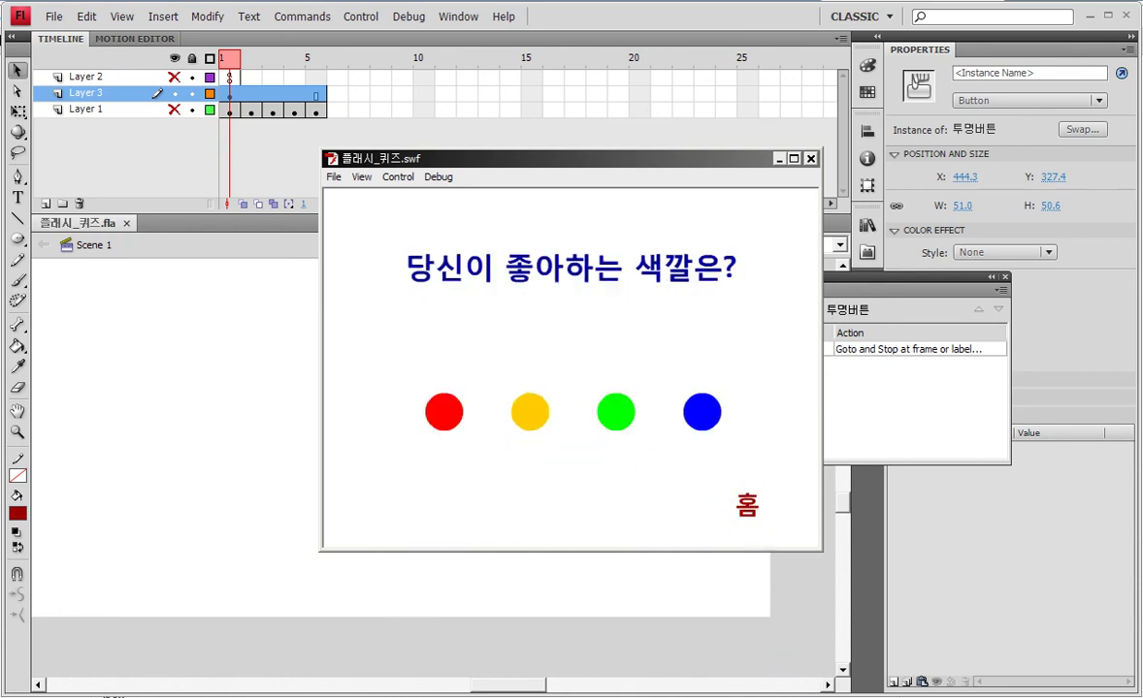